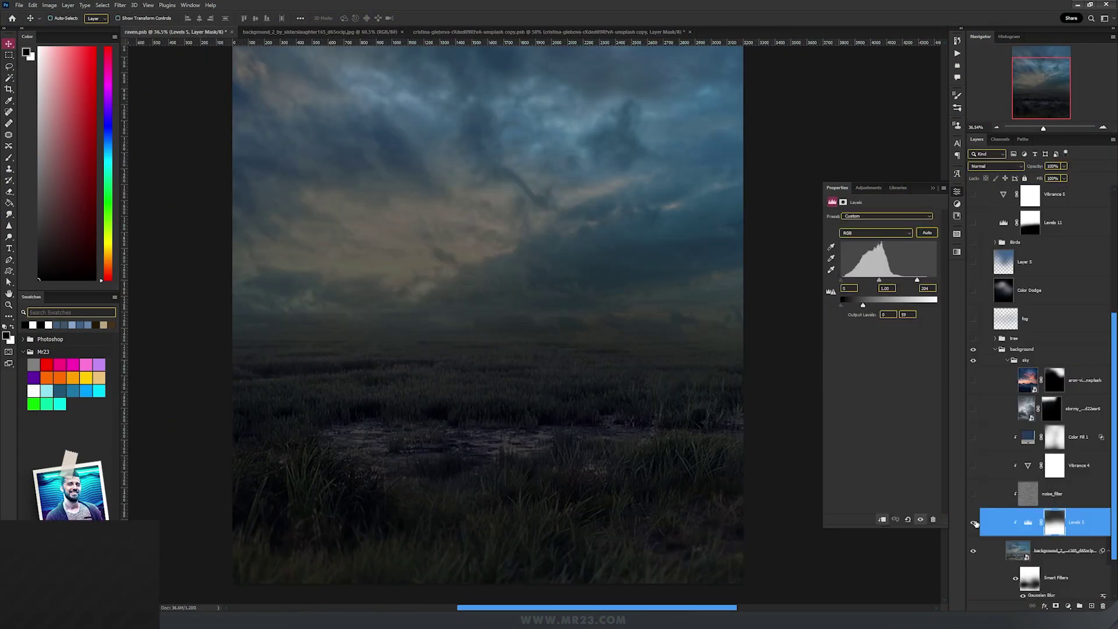
Hide the noise_filter layer and add a new layer above it filled entirely with black.
drag(604, 339, 597, 350)
scroll(596, 350, down, 1)
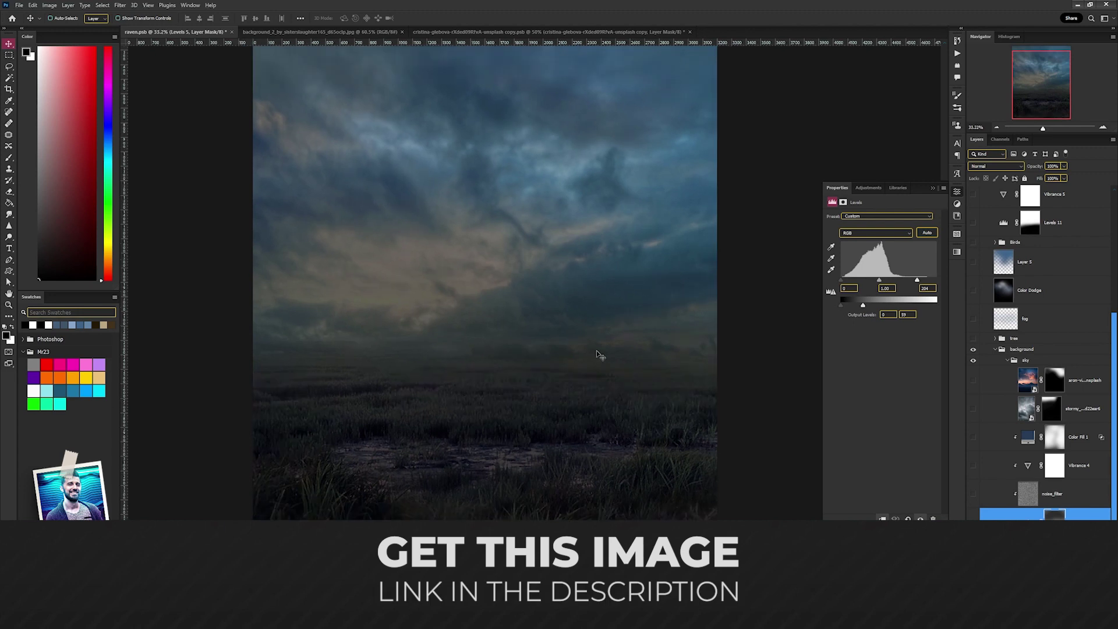
click(1045, 498)
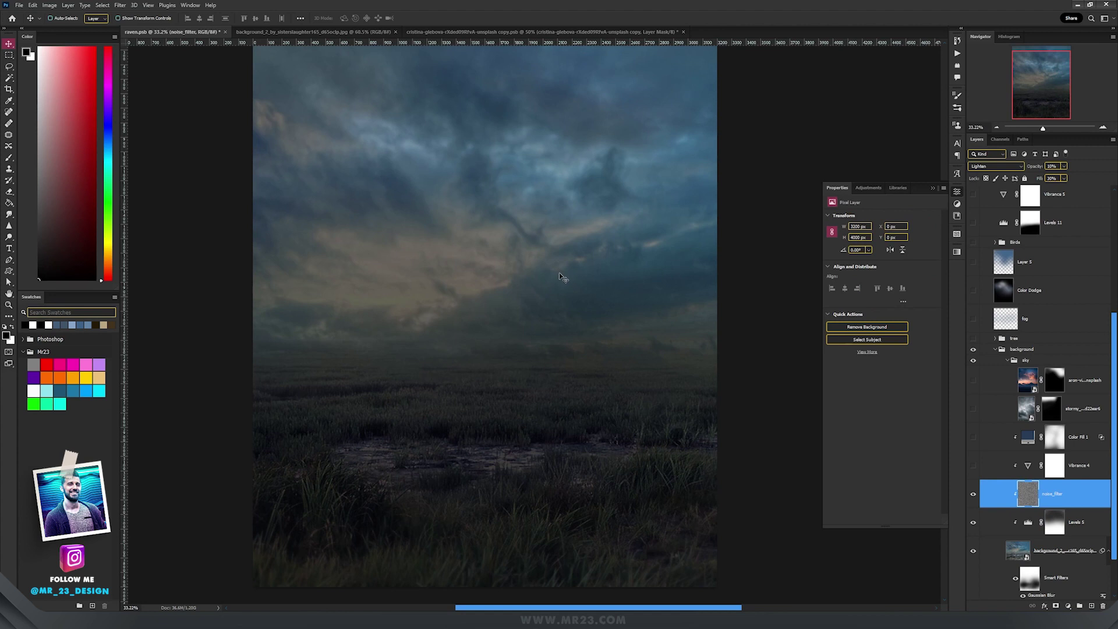
key(ctrl+comma)
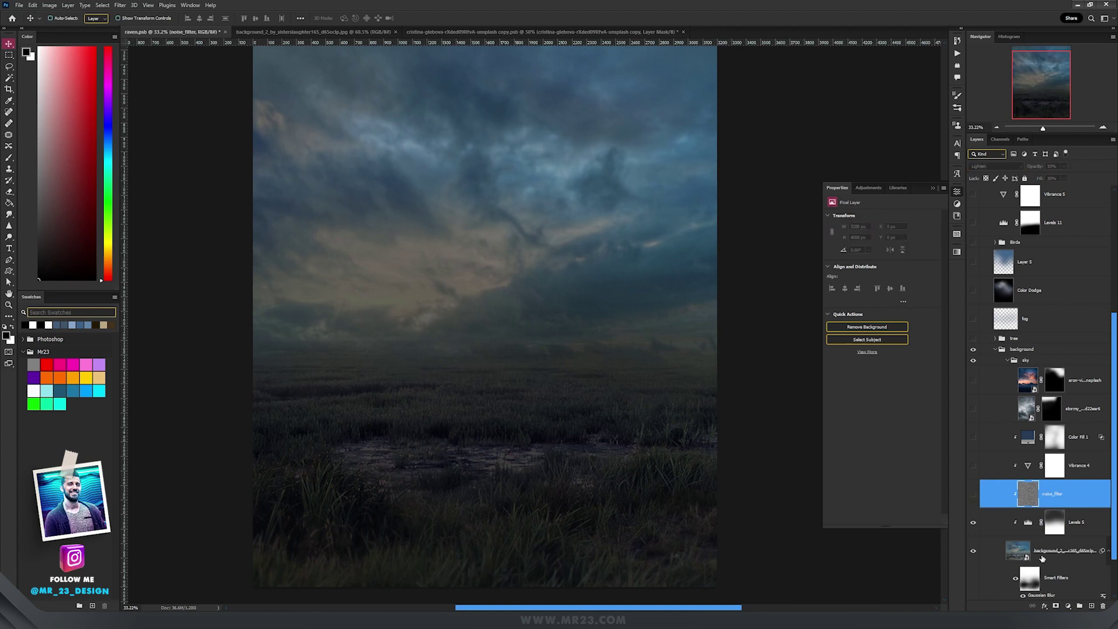
click(1091, 607)
key(g)
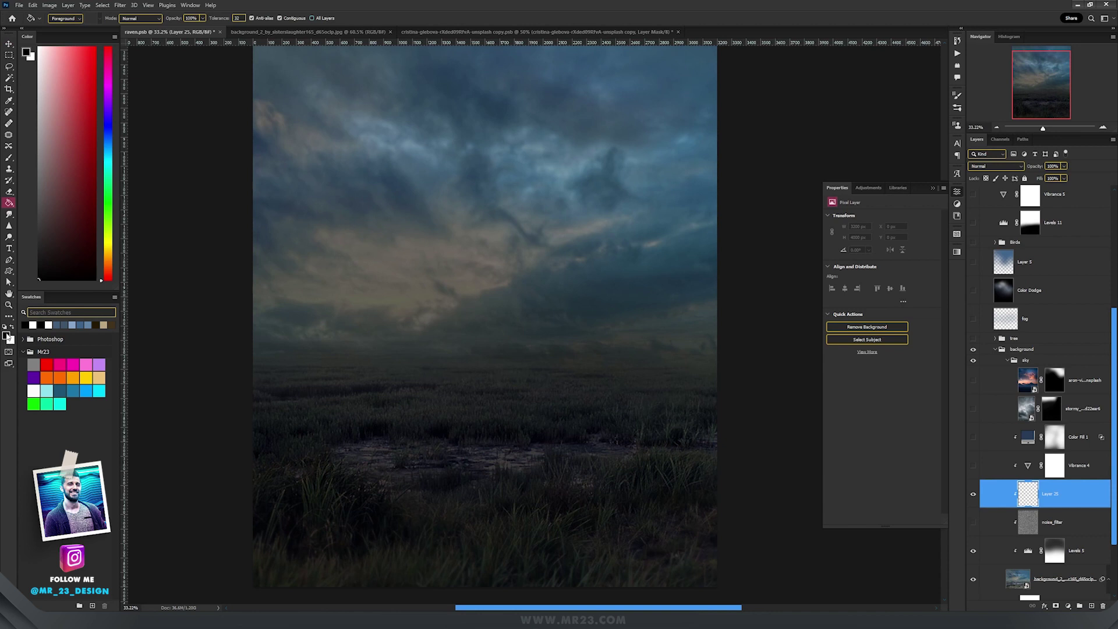
click(458, 274)
key(v)
Add 400% Gaussian, monochromatic noise to the black layer.
click(120, 5)
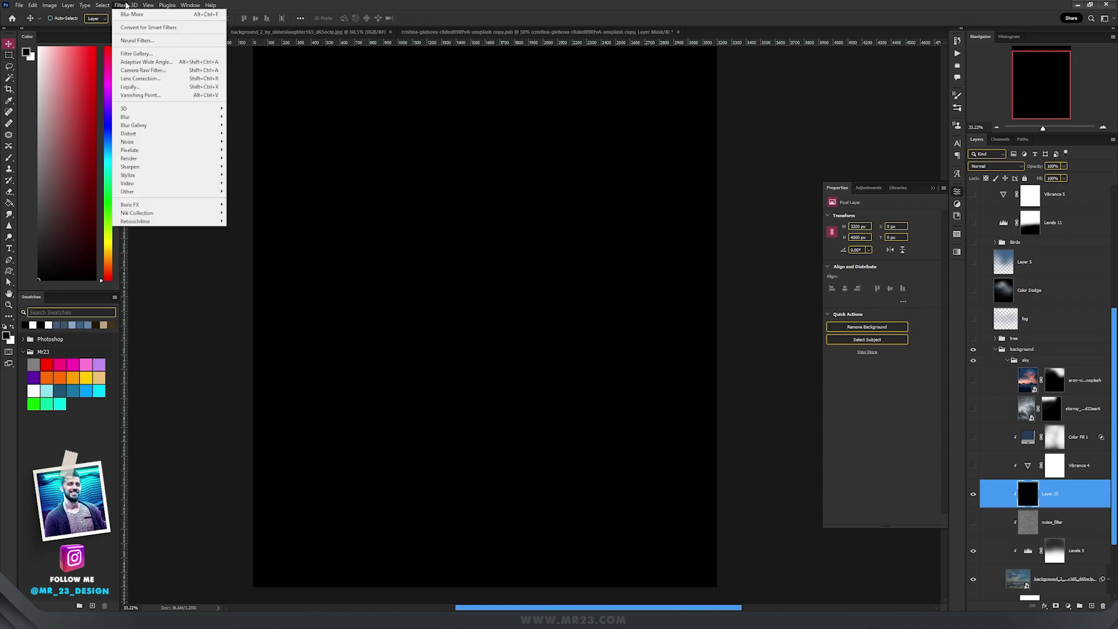
mouse_move(159, 159)
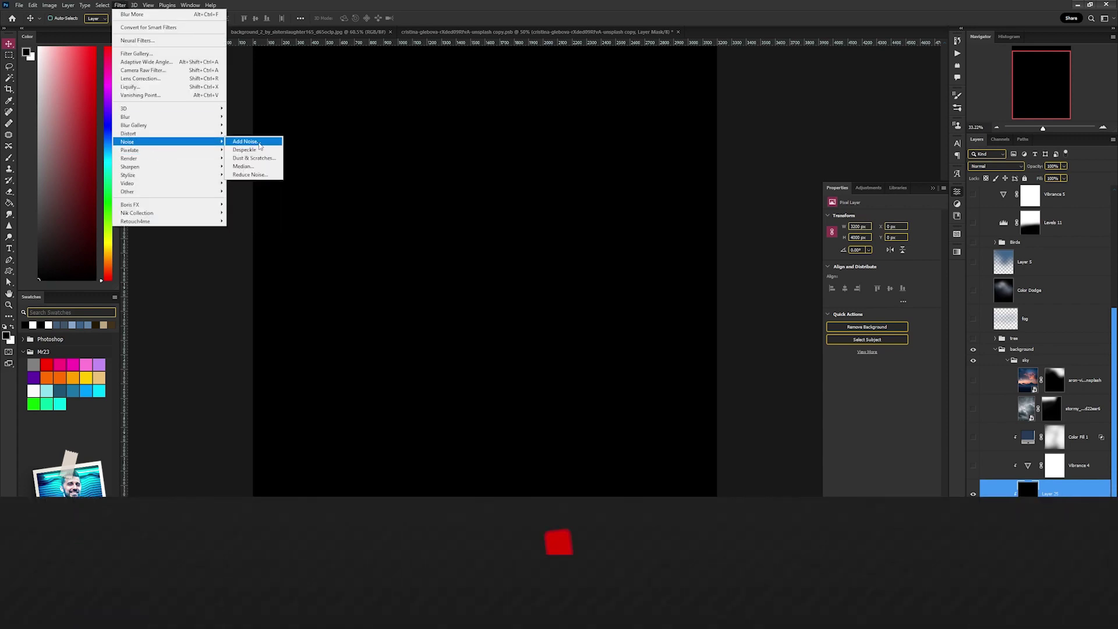
click(247, 142)
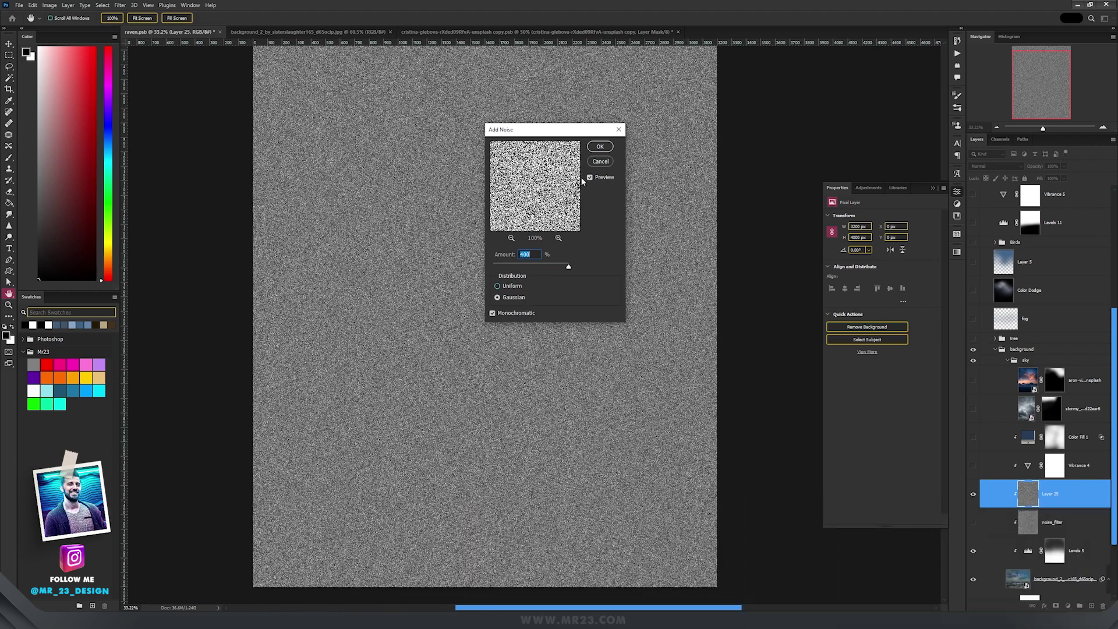
click(602, 149)
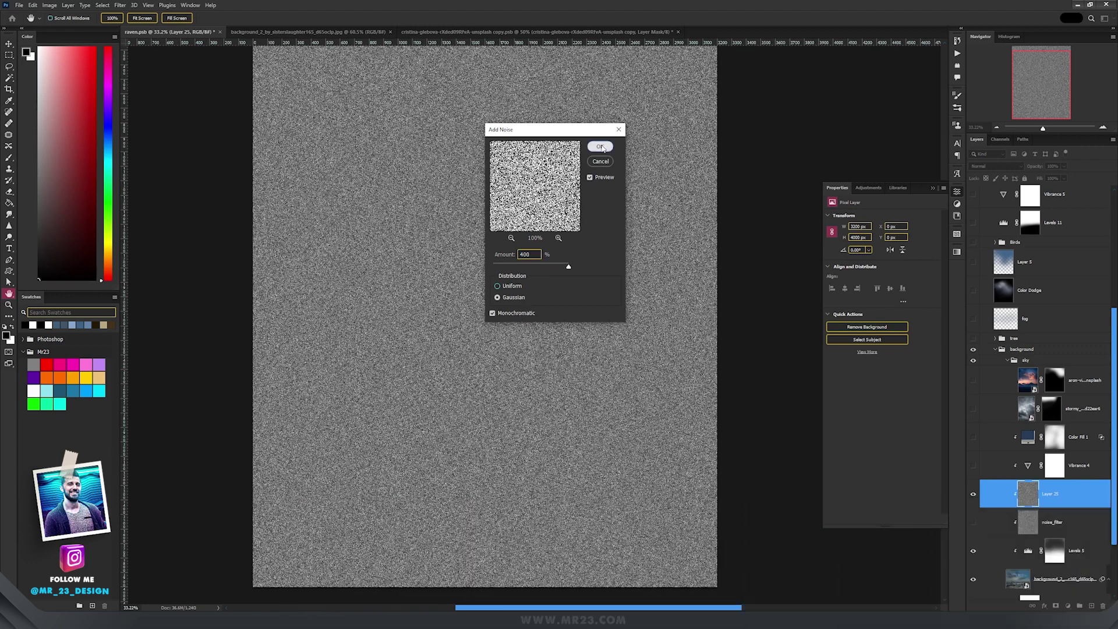
Soften the noise on the new layer by applying a basic blur filter twice.
click(122, 8)
mouse_move(204, 115)
click(251, 124)
click(120, 5)
mouse_move(204, 116)
click(246, 125)
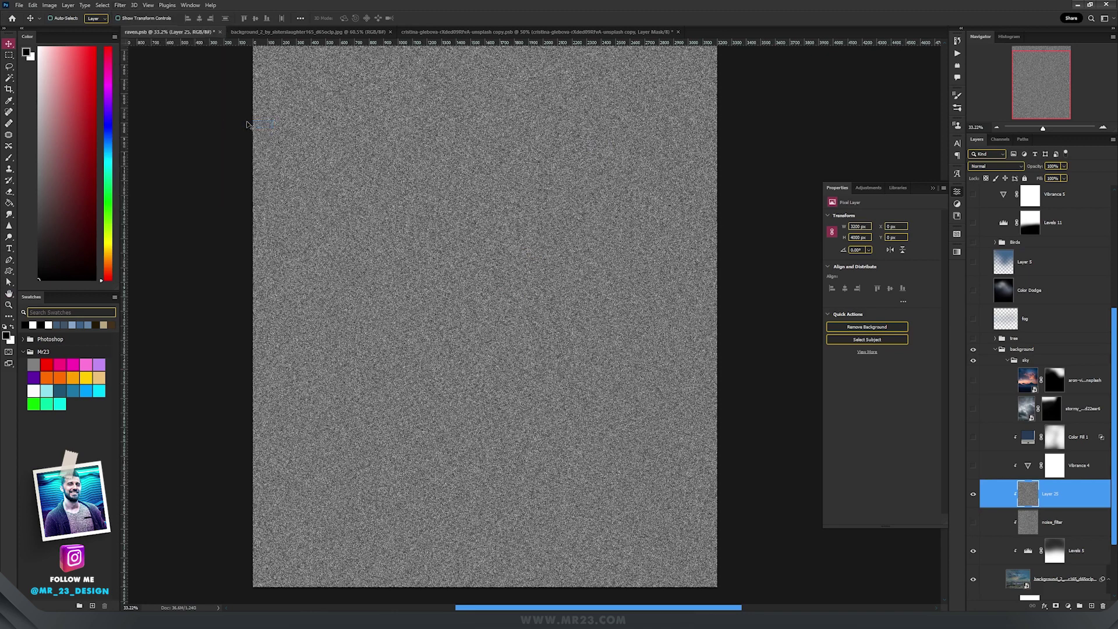
Blend the noise layer into the background using Lighten mode, 10% opacity and 30% fill.
click(995, 166)
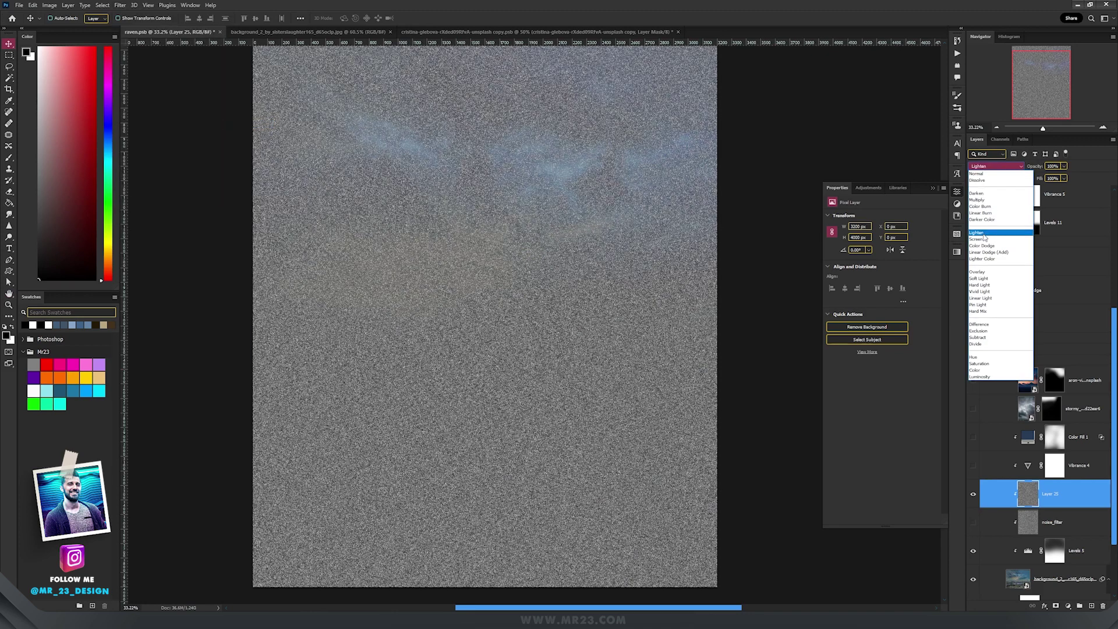
click(993, 220)
click(1064, 166)
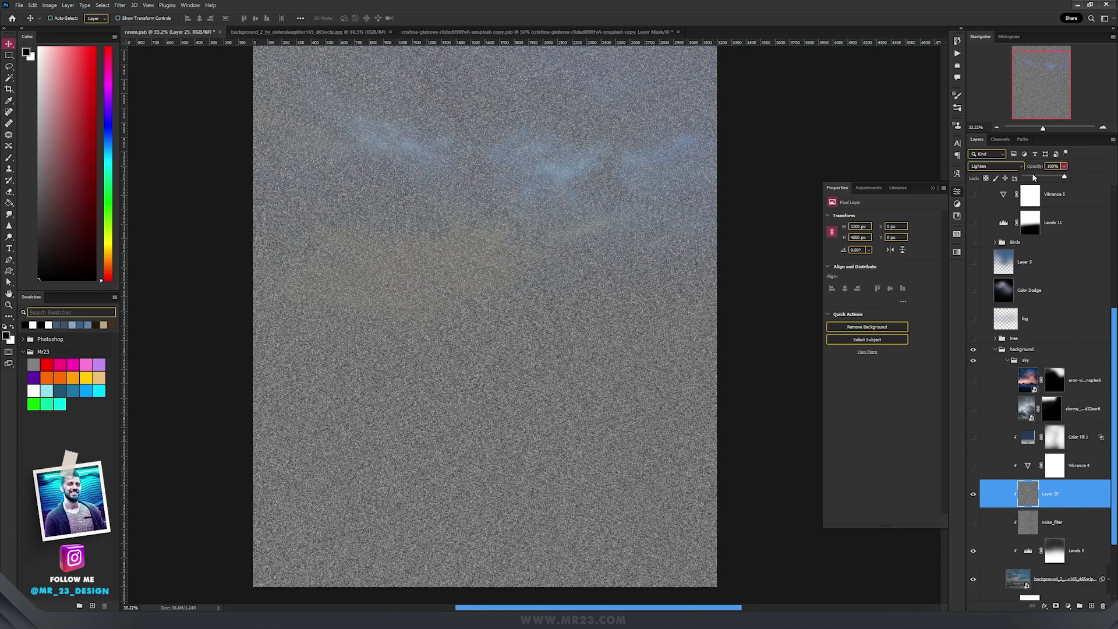
drag(1036, 177, 1032, 177)
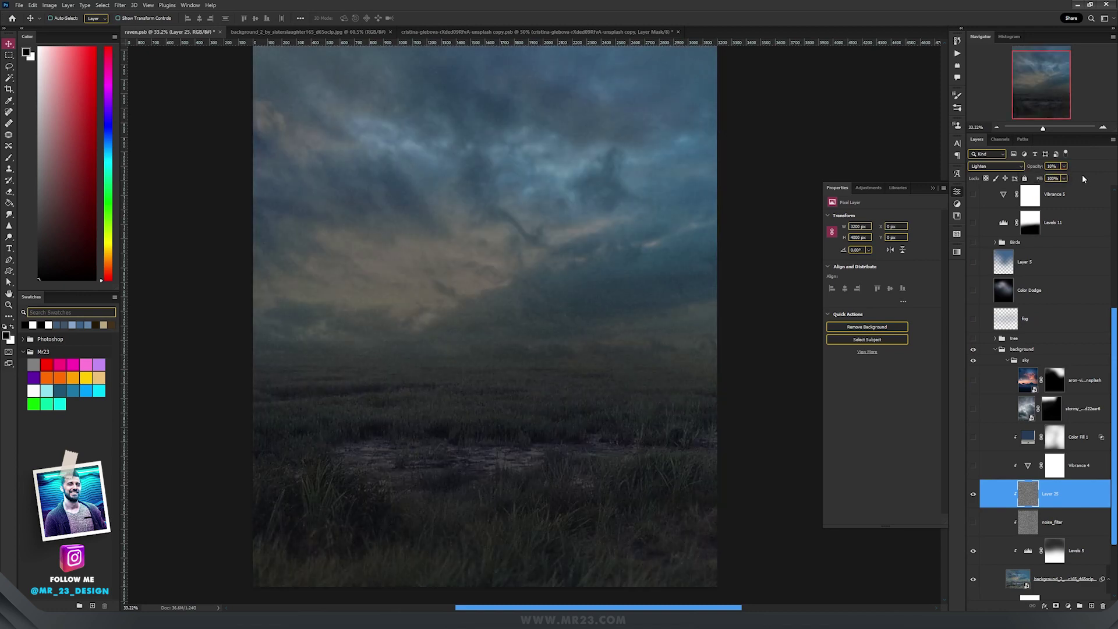
scroll(550, 286, up, 8)
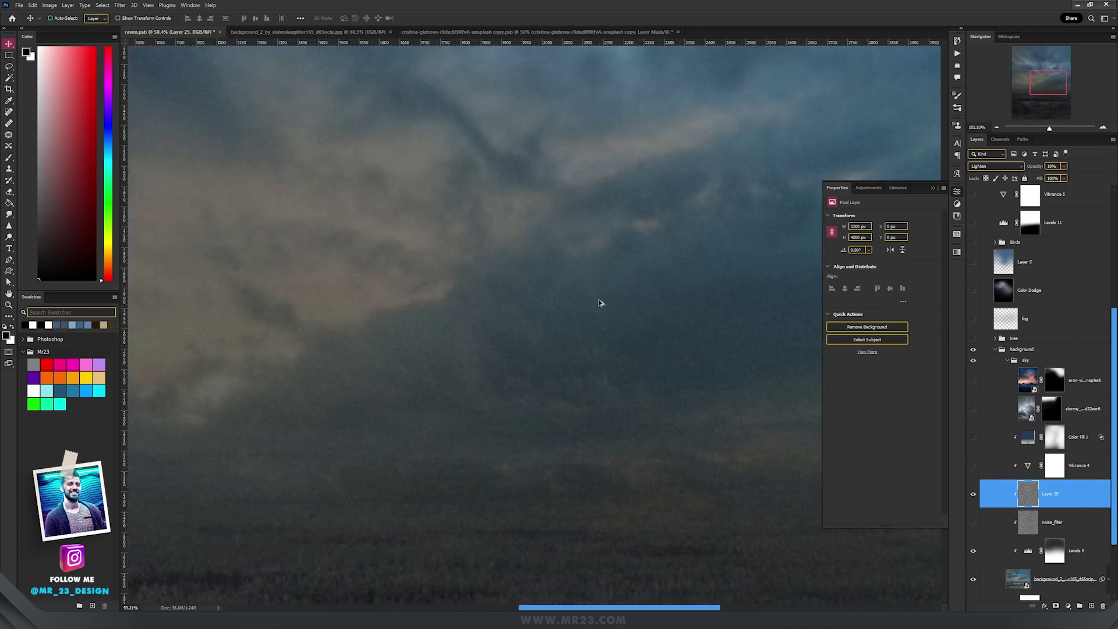
click(1063, 179)
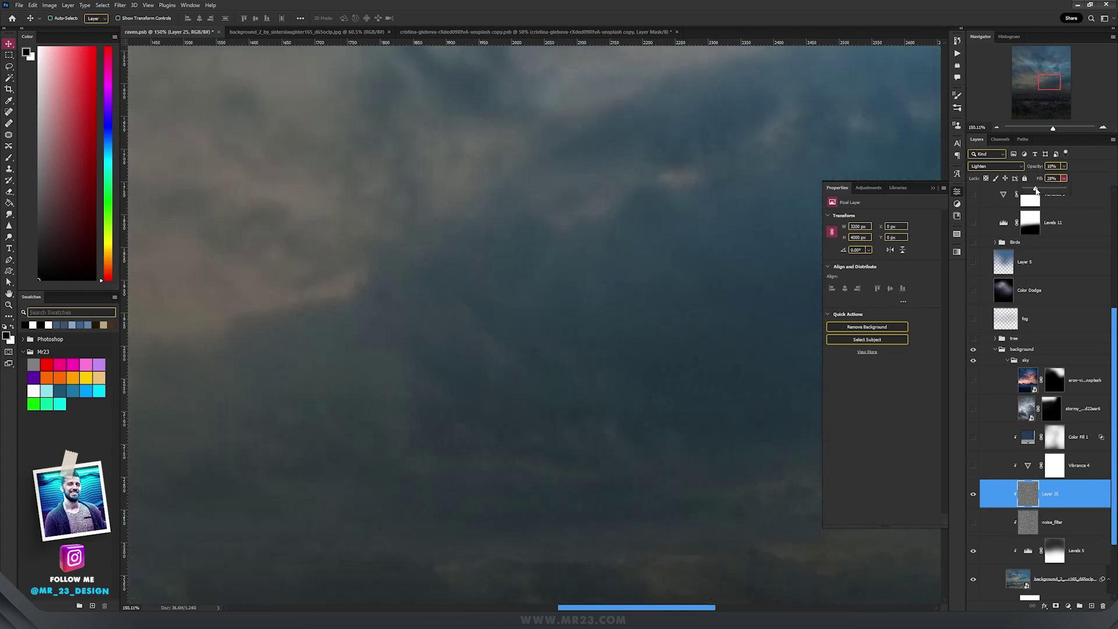
scroll(621, 374, down, 5)
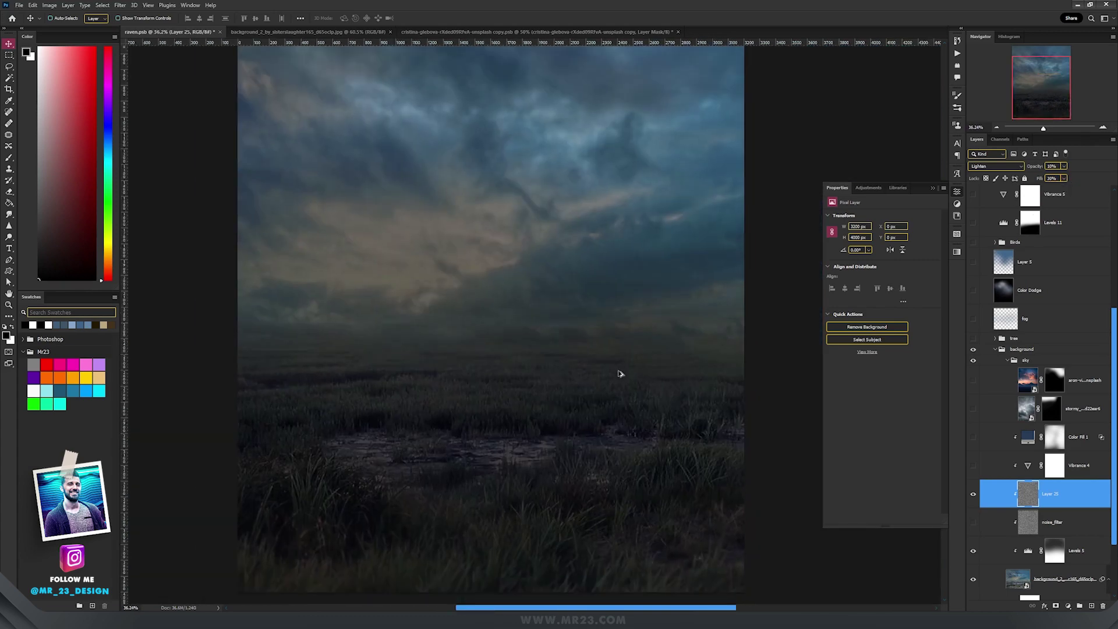
Hide the newly made noise layer and delete it from the sky group.
scroll(634, 369, up, 1)
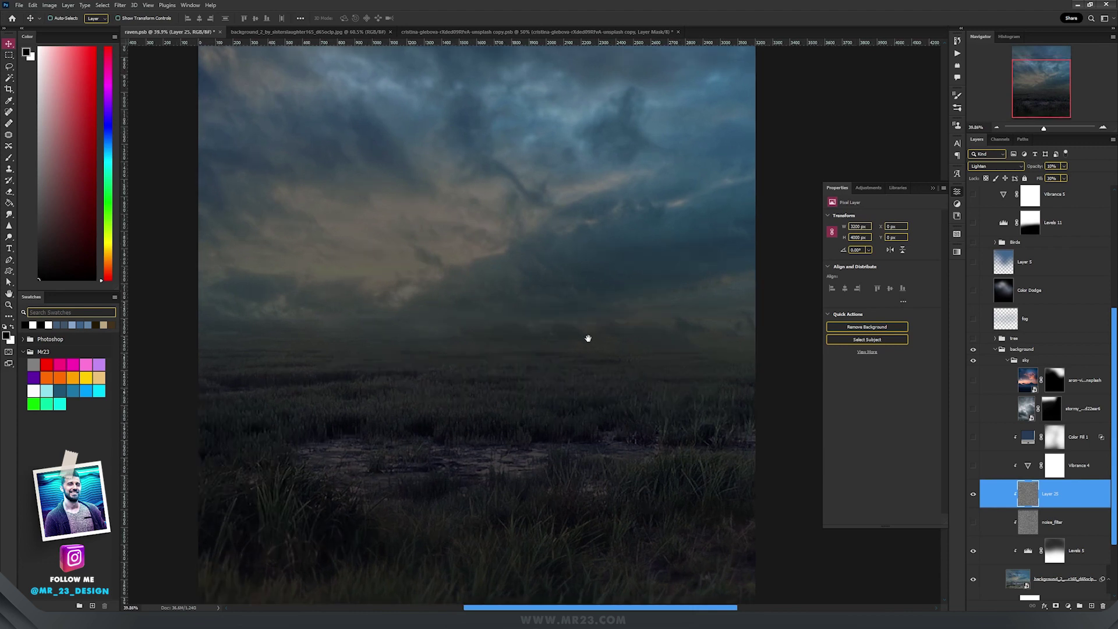
drag(587, 339, 587, 357)
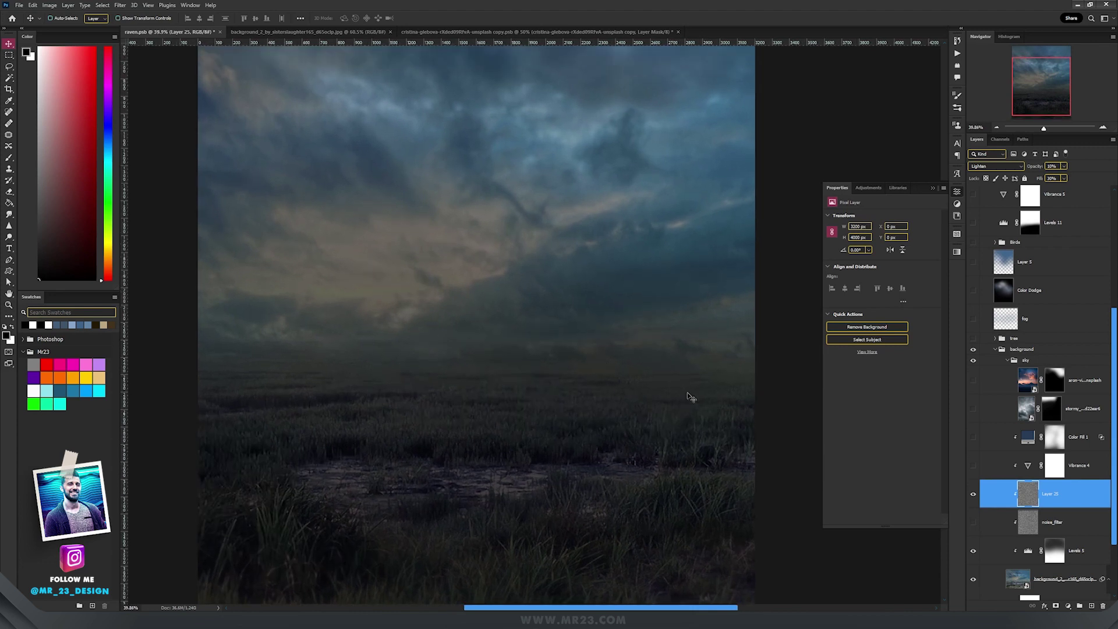
click(973, 494)
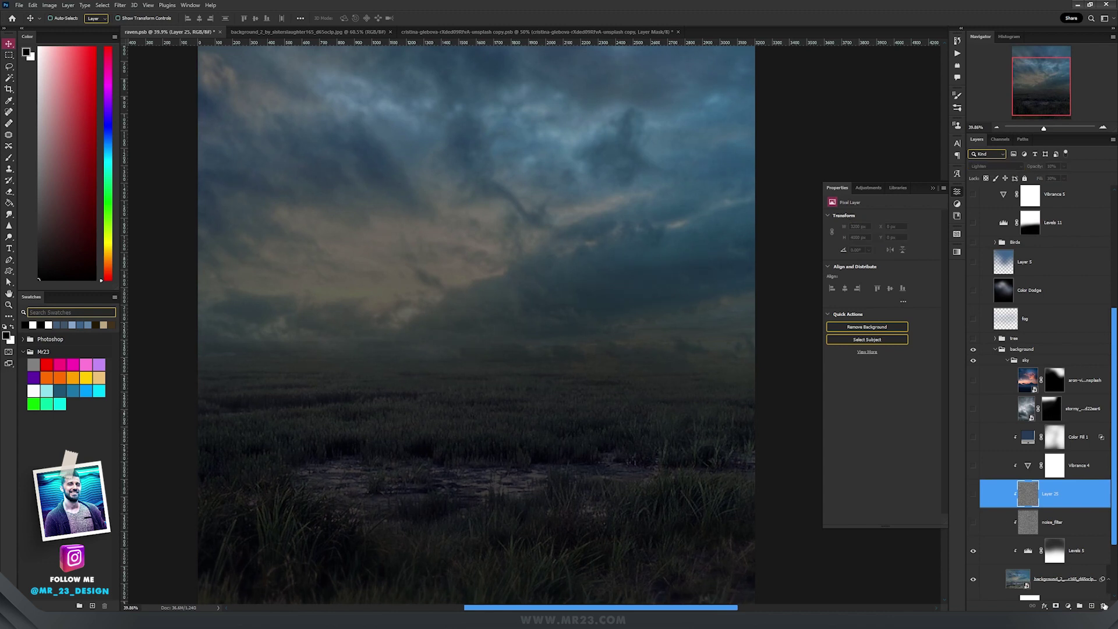
click(1102, 606)
Show the noise_filter, Vibrance 4 and Color Fill 1 layers, and check the fill's colour and blend mode.
drag(973, 494, 973, 465)
click(1028, 471)
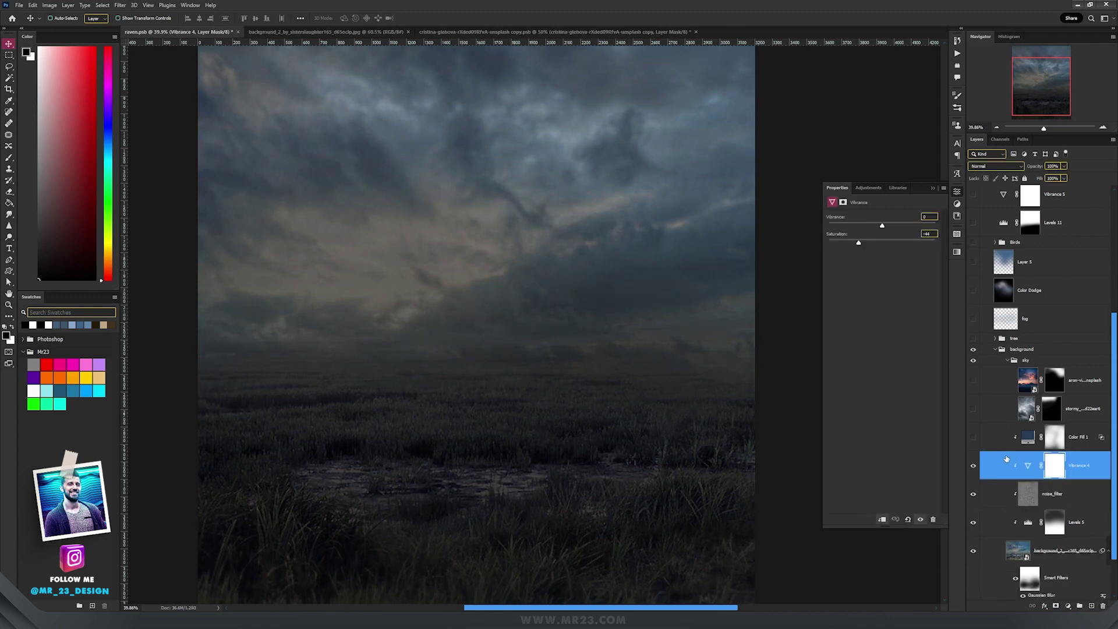
double_click(1028, 438)
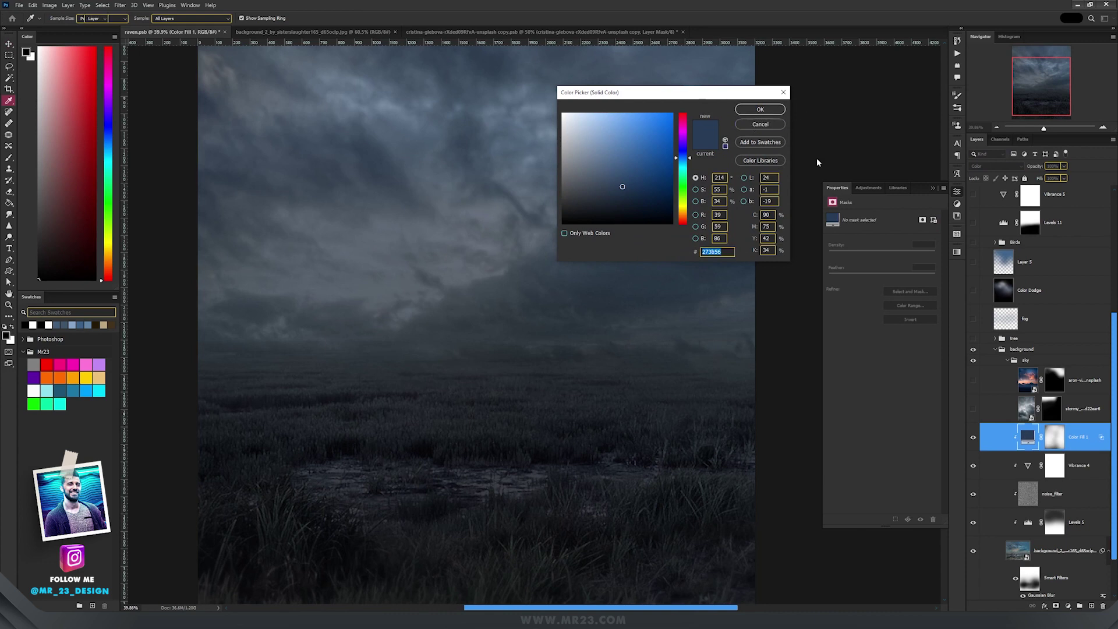
click(757, 124)
click(996, 166)
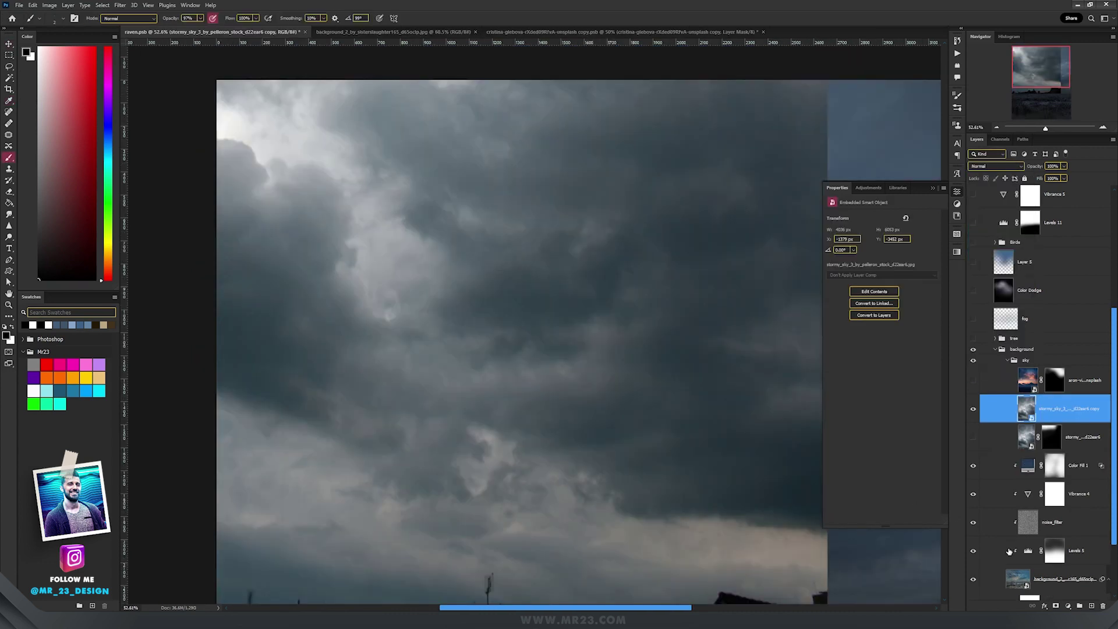
Add a layer mask to the stormy sky copy and brush black over it to blend the clouds.
click(1068, 607)
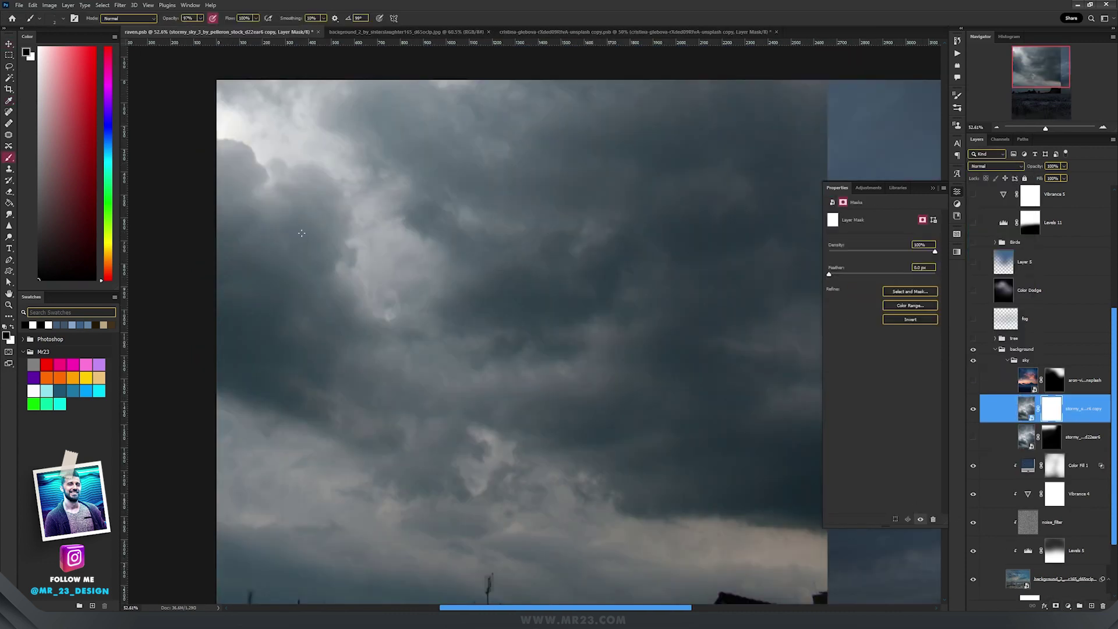
double_click(355, 288)
mouse_move(372, 195)
mouse_down()
mouse_move(446, 207)
mouse_move(454, 197)
mouse_up()
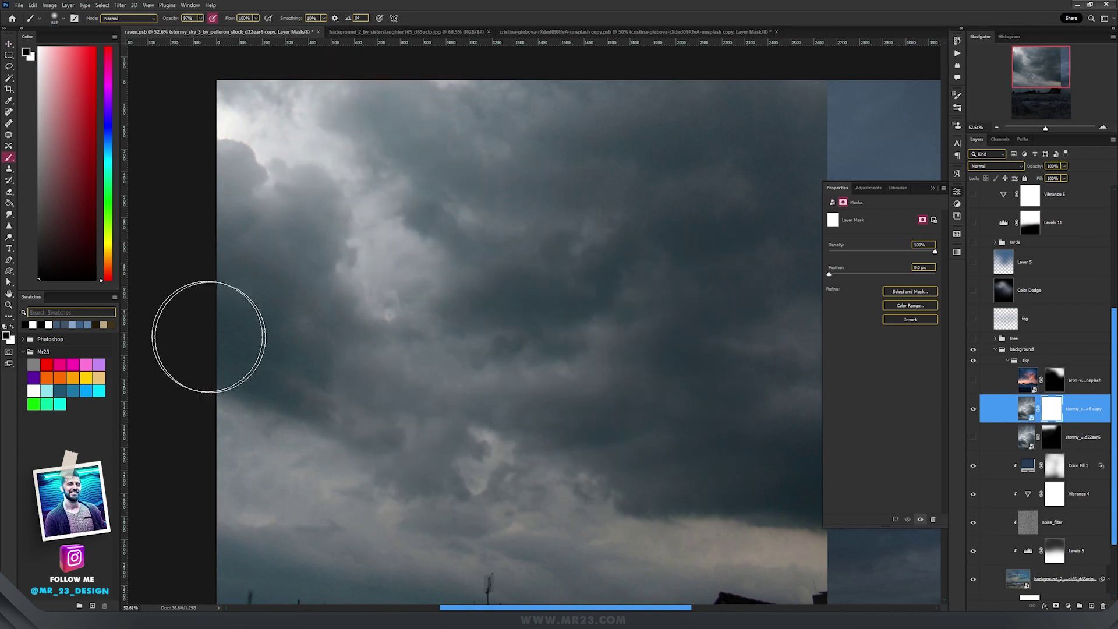
mouse_move(722, 155)
mouse_down()
mouse_move(830, 109)
mouse_move(601, 159)
mouse_move(593, 200)
mouse_move(635, 143)
mouse_move(577, 111)
mouse_move(581, 432)
mouse_move(677, 423)
mouse_move(893, 552)
mouse_move(843, 531)
mouse_move(594, 591)
mouse_move(122, 592)
mouse_move(439, 541)
mouse_move(632, 430)
mouse_move(578, 439)
mouse_move(567, 349)
mouse_move(311, 425)
mouse_move(199, 500)
mouse_move(457, 369)
mouse_move(518, 298)
mouse_move(510, 194)
mouse_move(616, 186)
mouse_move(648, 219)
mouse_up()
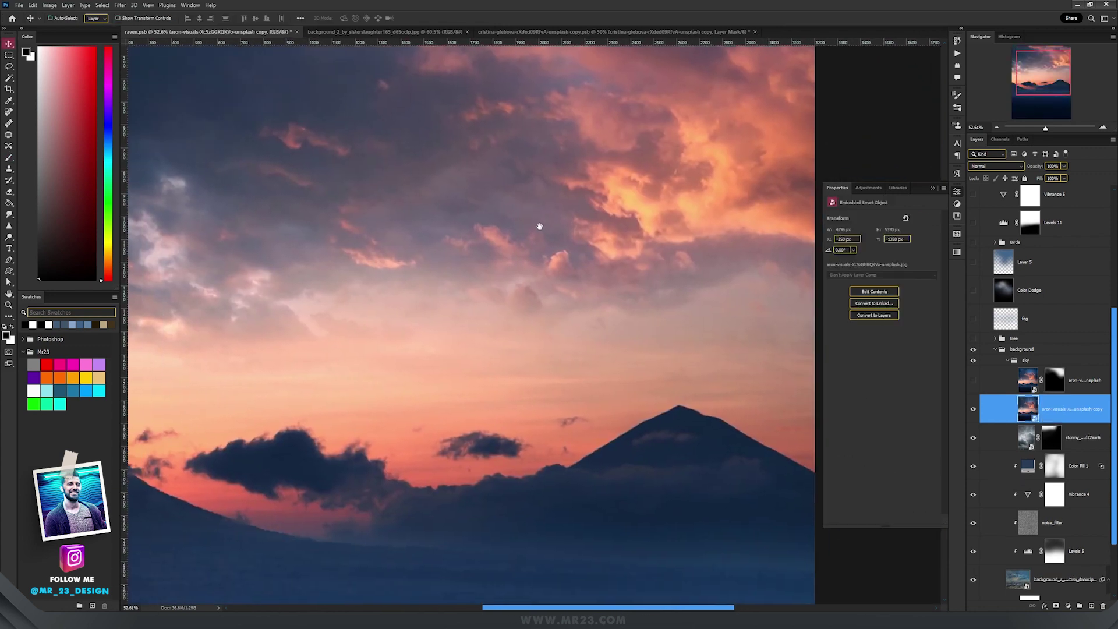
Add a layer mask to the sunset sky copy and brush black over its left and lower areas with a large brush.
drag(540, 227, 568, 294)
scroll(569, 296, down, 1)
scroll(568, 296, up, 3)
drag(610, 249, 515, 316)
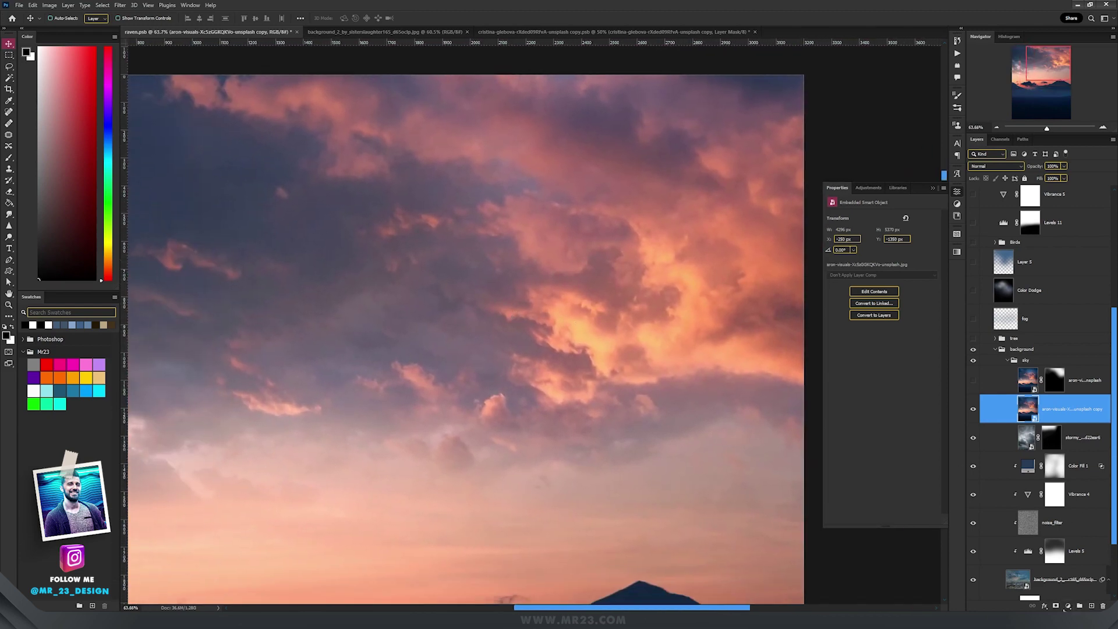
click(1056, 606)
key(b)
scroll(287, 187, down, 3)
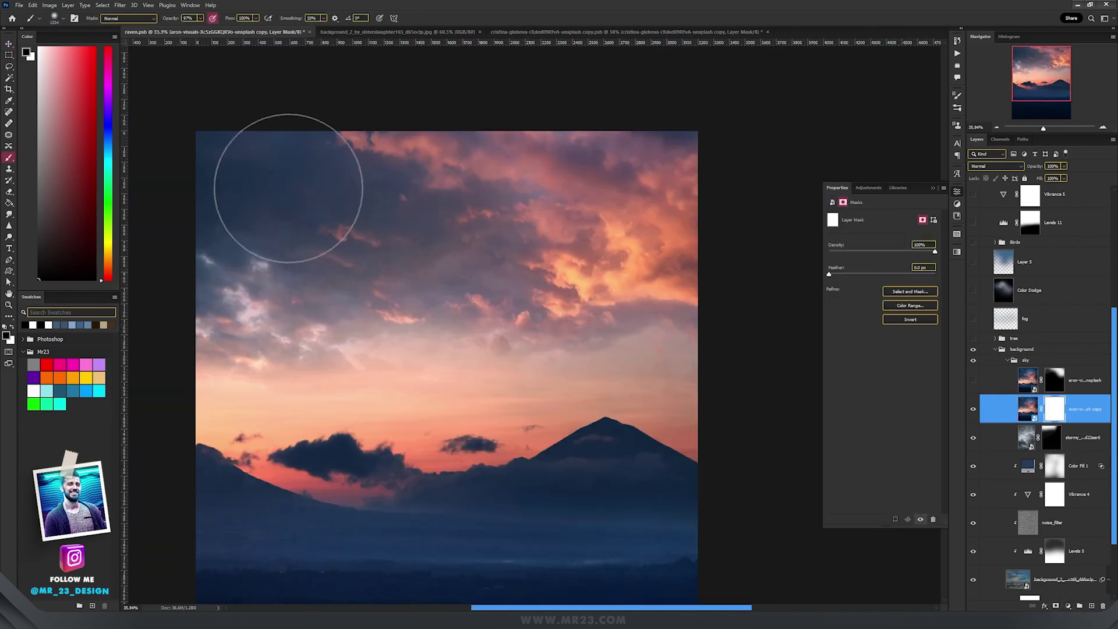
mouse_move(274, 150)
mouse_down()
mouse_move(252, 279)
mouse_move(292, 314)
mouse_move(312, 466)
mouse_move(492, 474)
mouse_move(499, 512)
mouse_up()
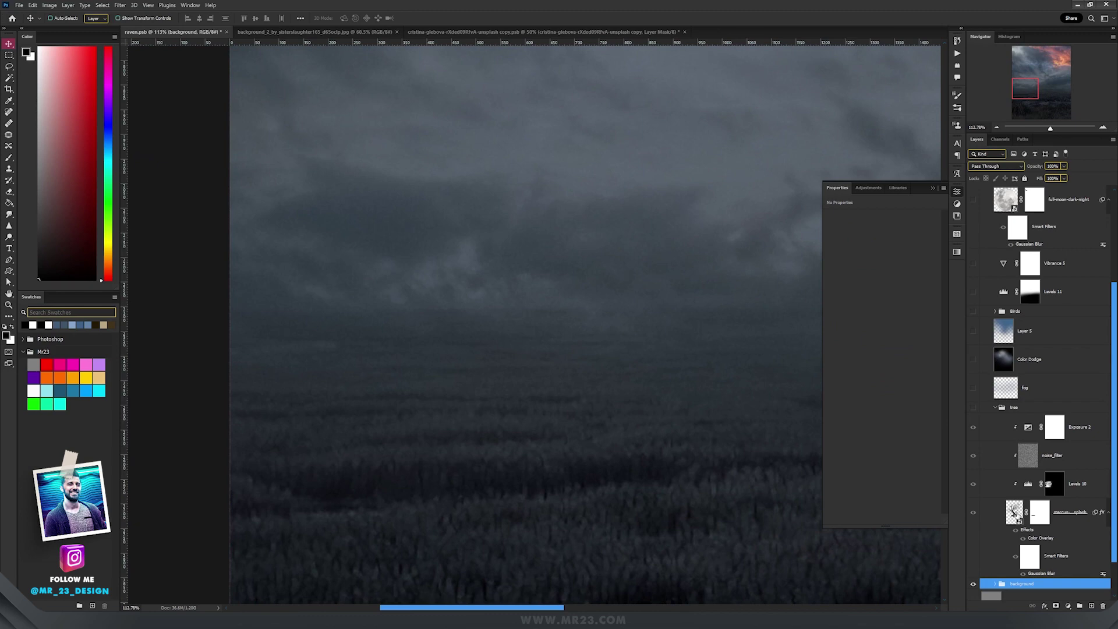
Open the tree smart object's contents and re-enable the layer mask that cuts out the tree.
double_click(1014, 512)
scroll(491, 251, up, 2)
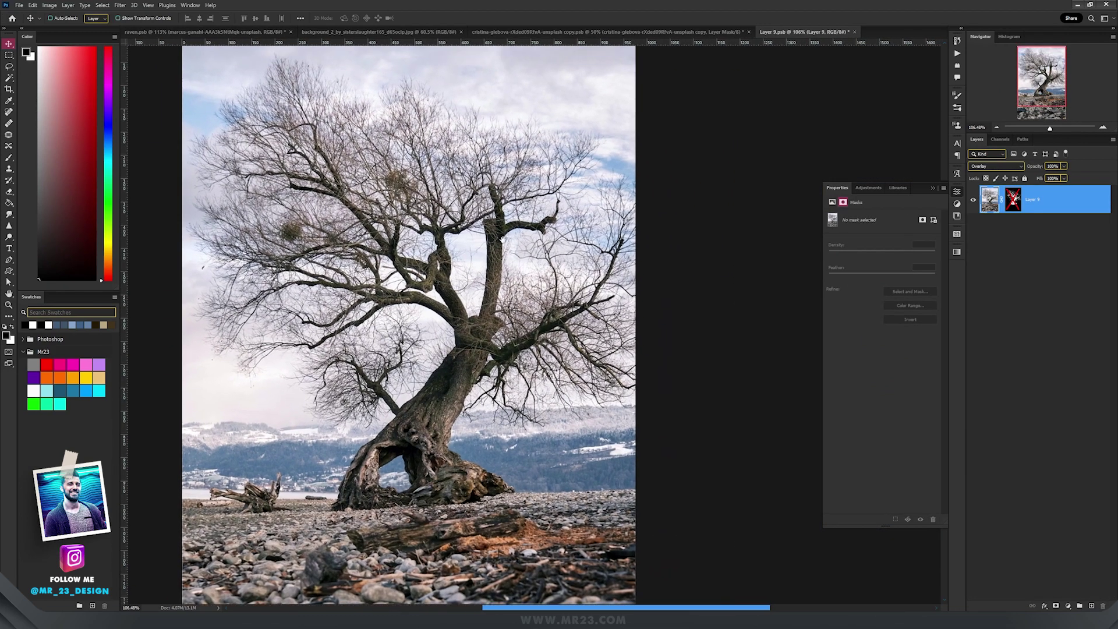
scroll(491, 252, down, 1)
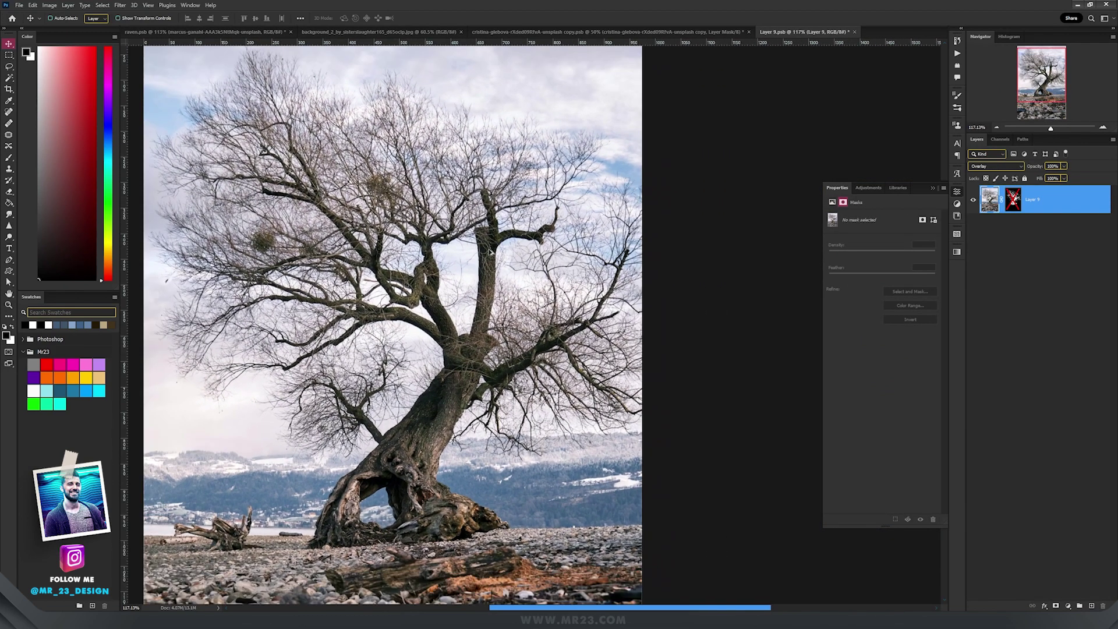
shift+click(1013, 202)
drag(432, 208, 457, 215)
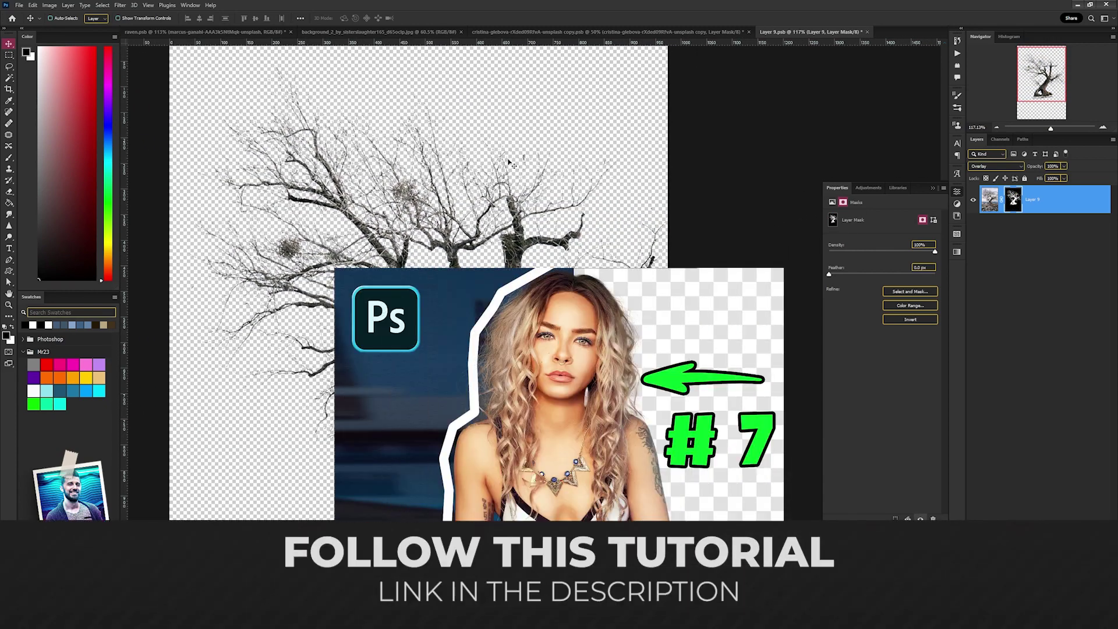
Return to raven.psb, turn on the tree layer's Smart Filters and check the Gaussian Blur settings.
key(ctrl+Tab)
scroll(584, 289, down, 4)
drag(584, 290, 606, 326)
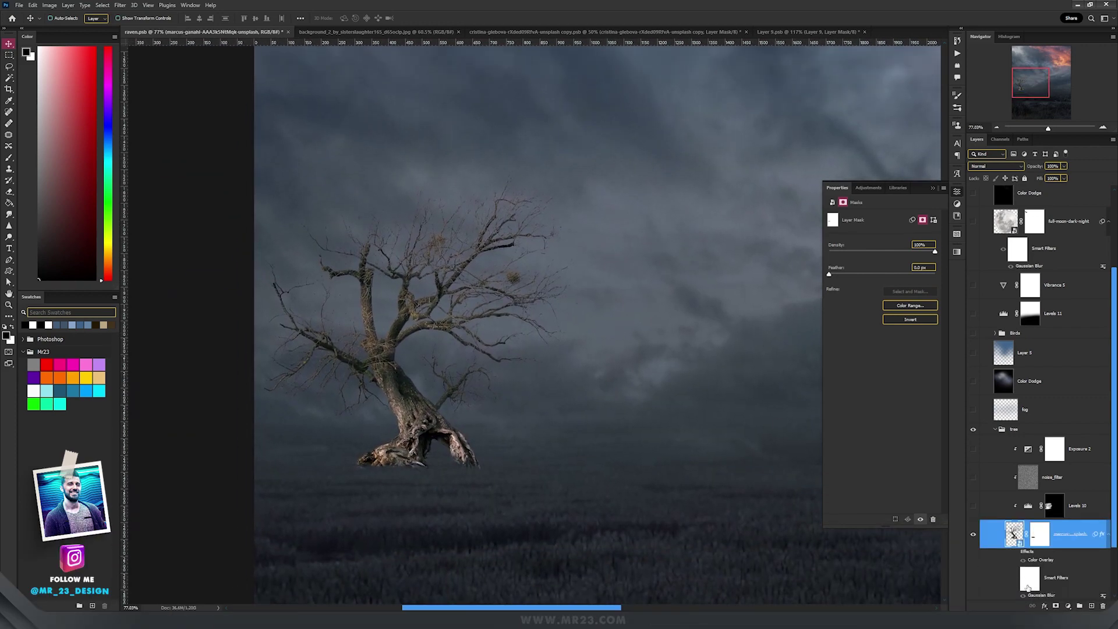
click(1016, 578)
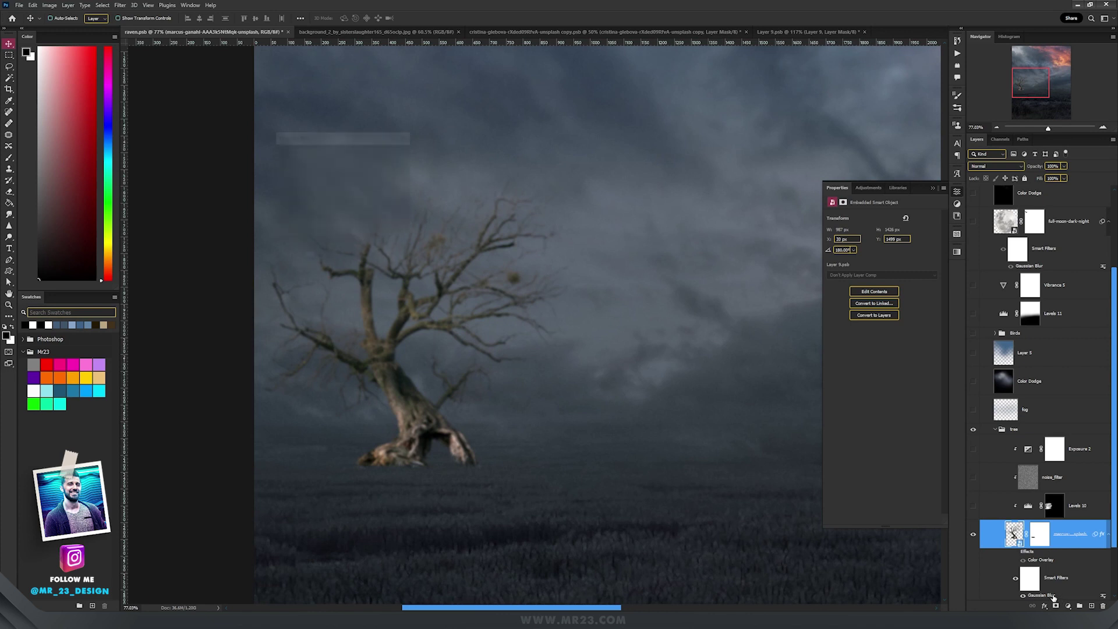
double_click(1051, 597)
click(391, 167)
Turn on the tree layer's Color Overlay effect and check its colour and blend mode settings.
scroll(382, 339, up, 1)
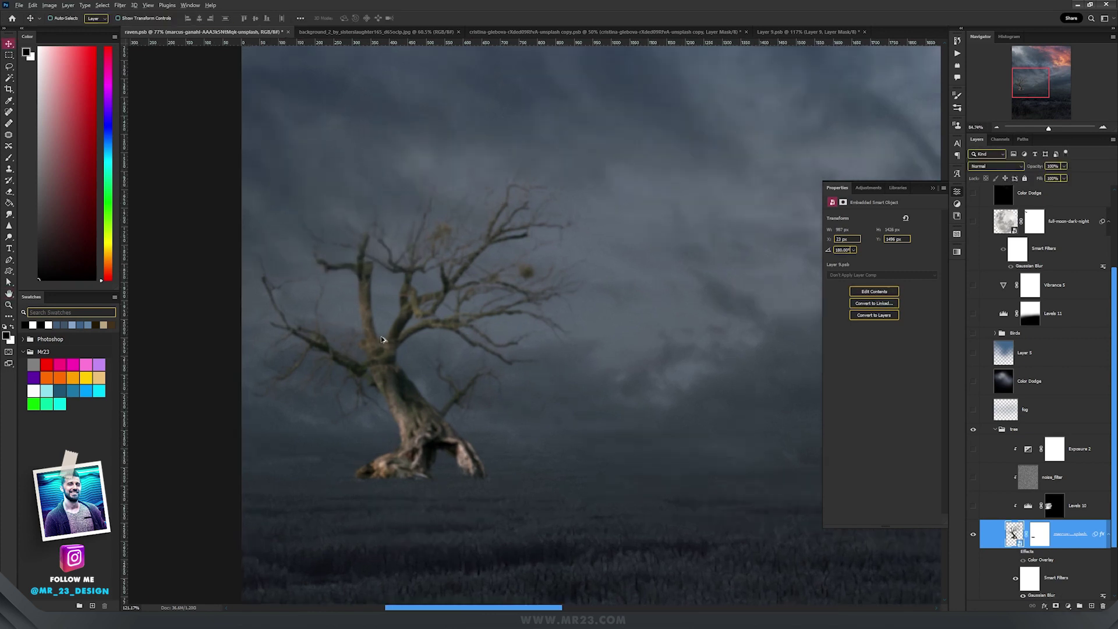
scroll(382, 339, up, 3)
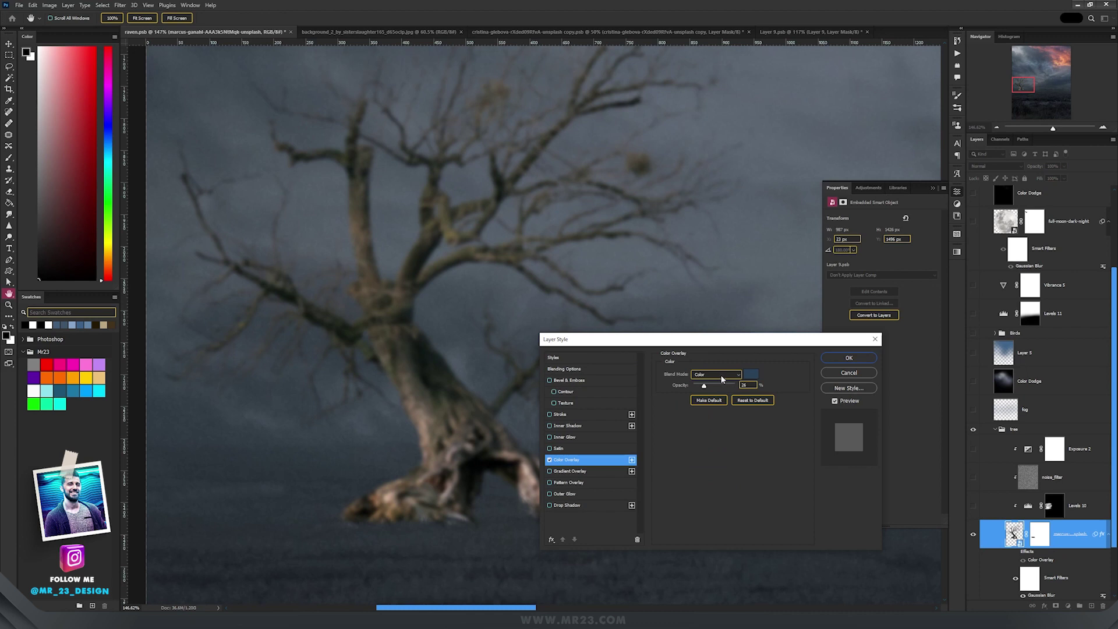
click(751, 373)
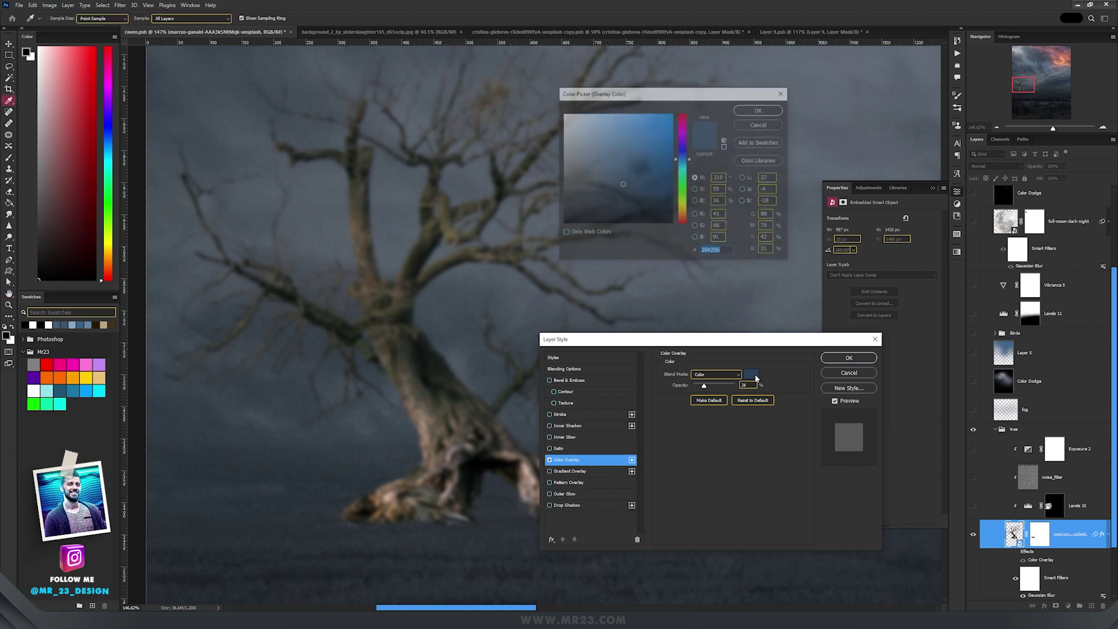
click(751, 124)
click(711, 375)
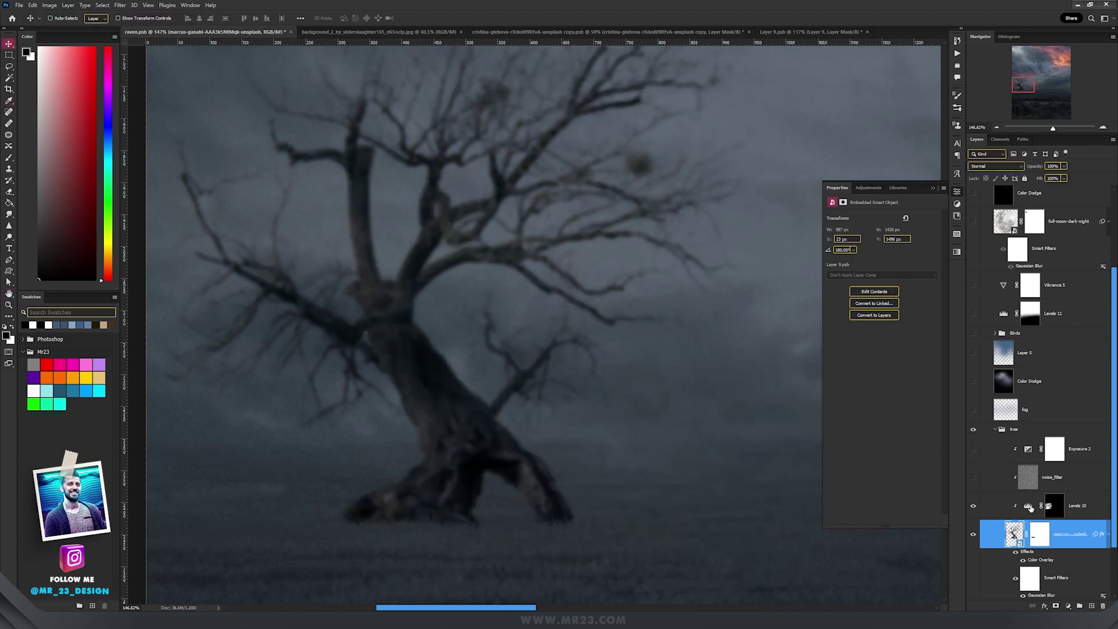
Turn on the Levels 10, noise_filter and Exposure 2 layers clipped to the tree and review their settings.
click(1030, 507)
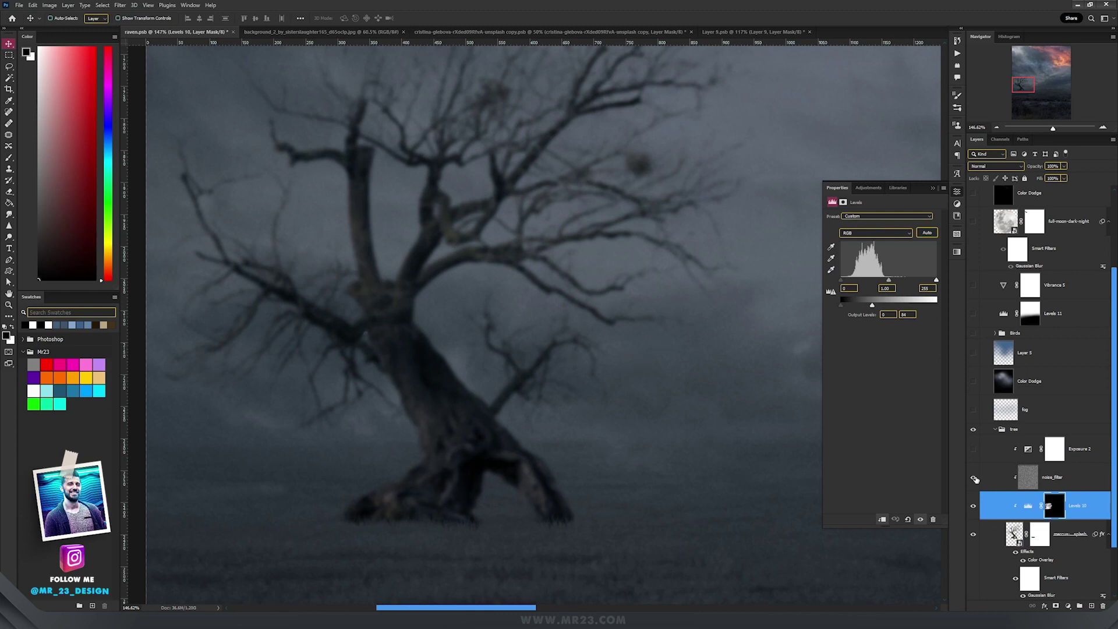
click(1056, 478)
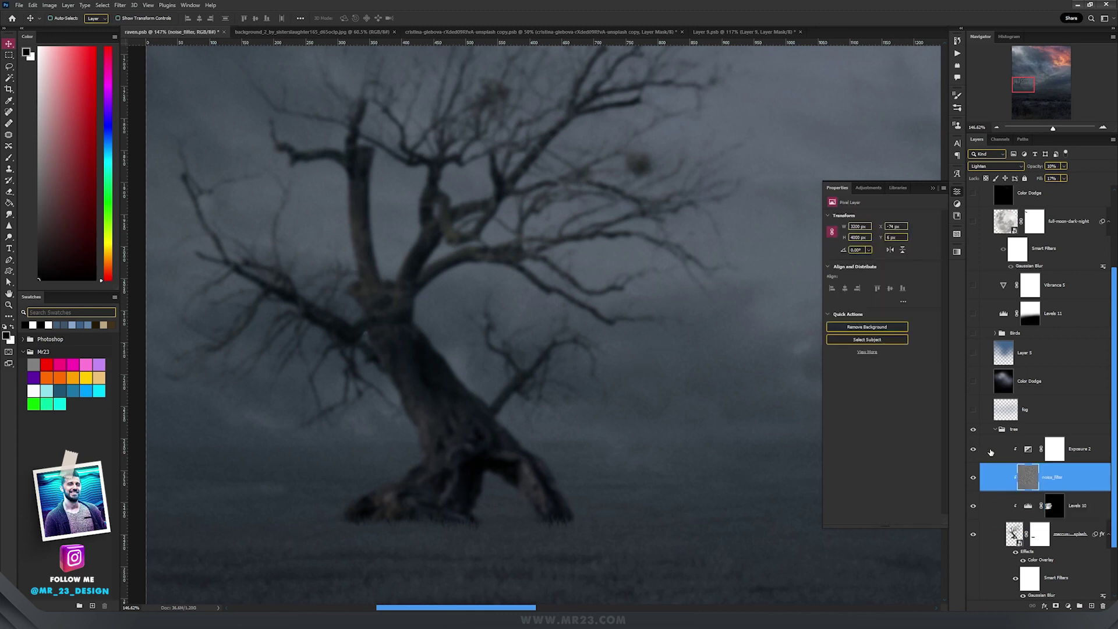
click(1026, 456)
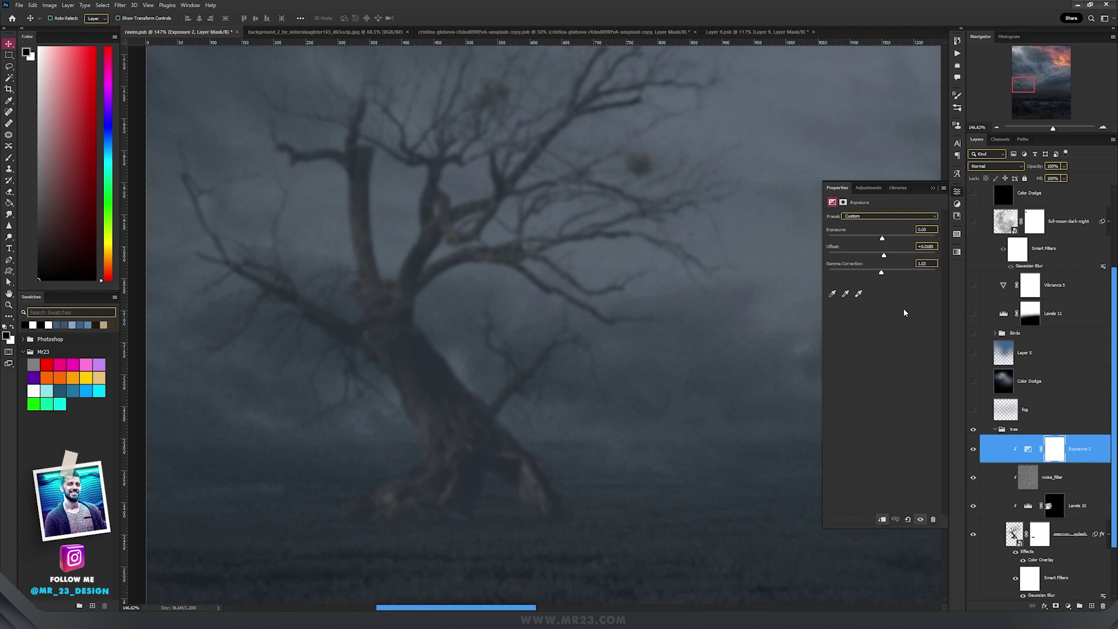
drag(564, 239, 355, 242)
scroll(541, 275, down, 7)
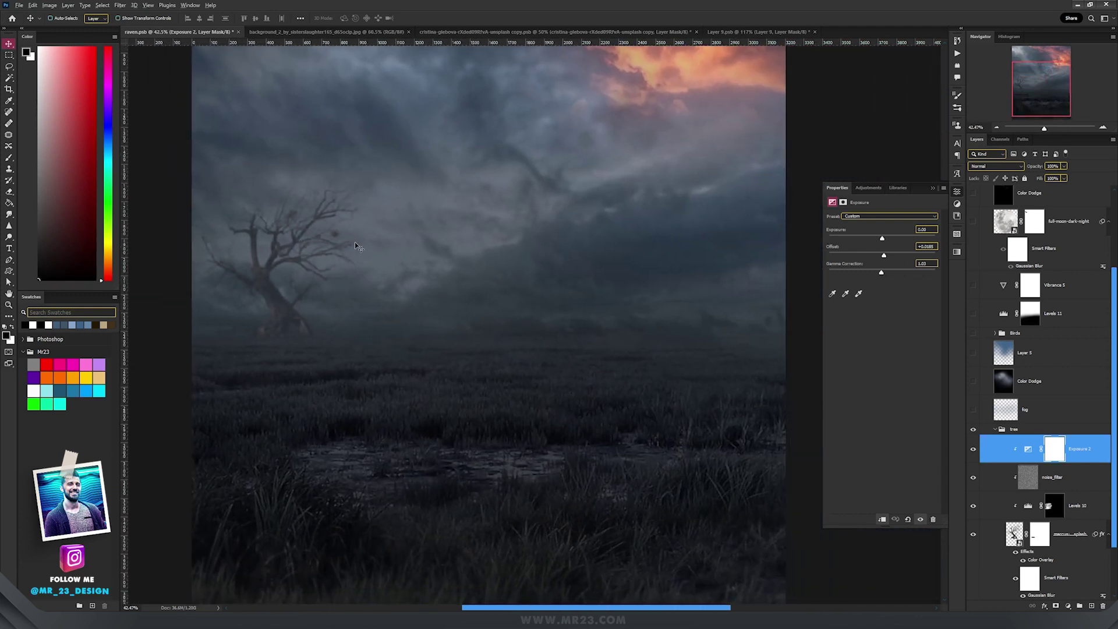
scroll(357, 248, down, 1)
scroll(389, 247, up, 3)
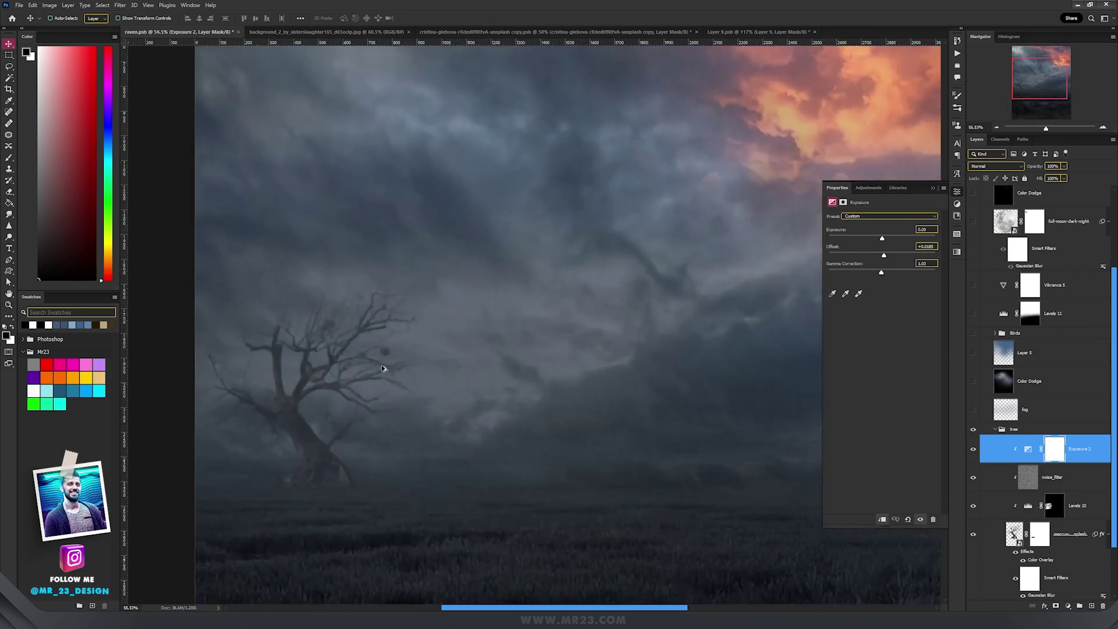
Turn on the fog layer and the Color Dodge layer above it to brighten the centre of the sky.
click(972, 410)
click(1032, 409)
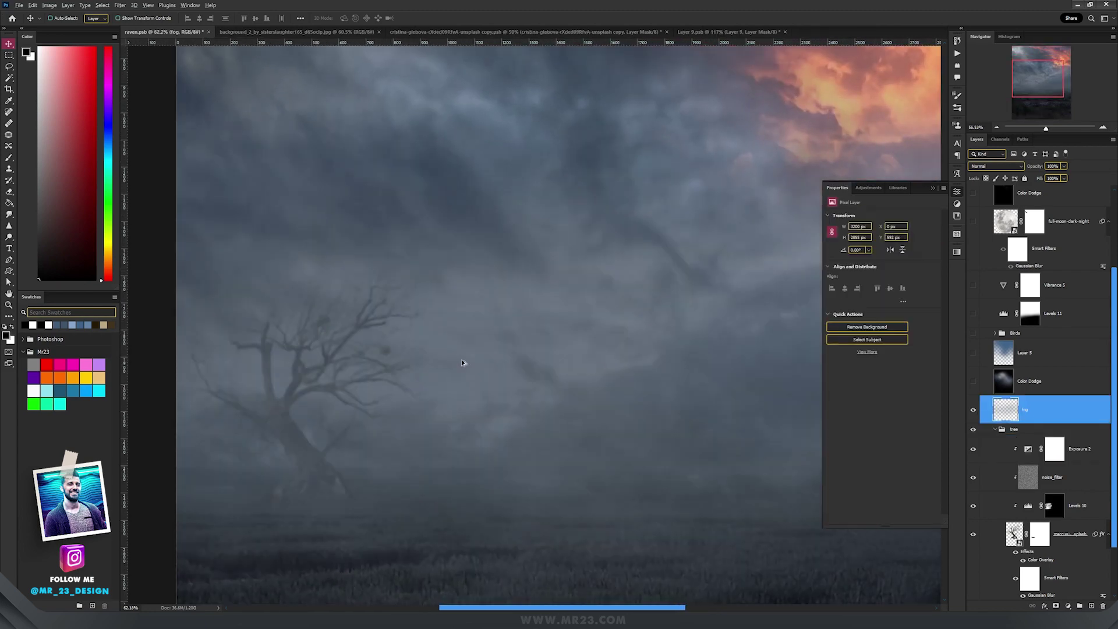
scroll(463, 362, down, 4)
click(973, 380)
scroll(509, 230, up, 3)
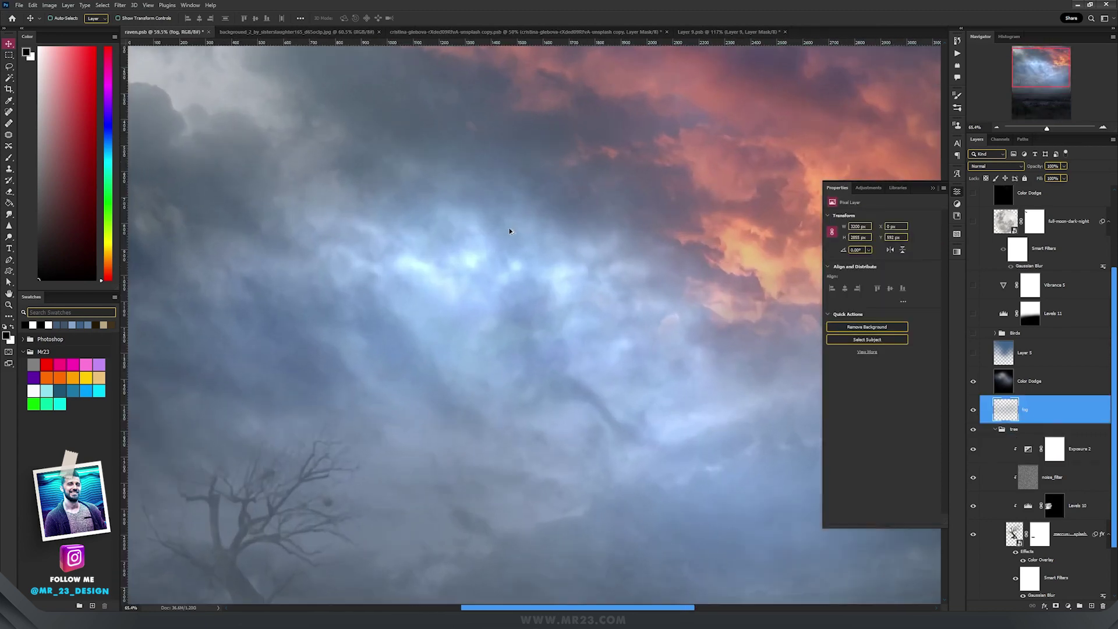
click(1106, 389)
scroll(538, 340, down, 1)
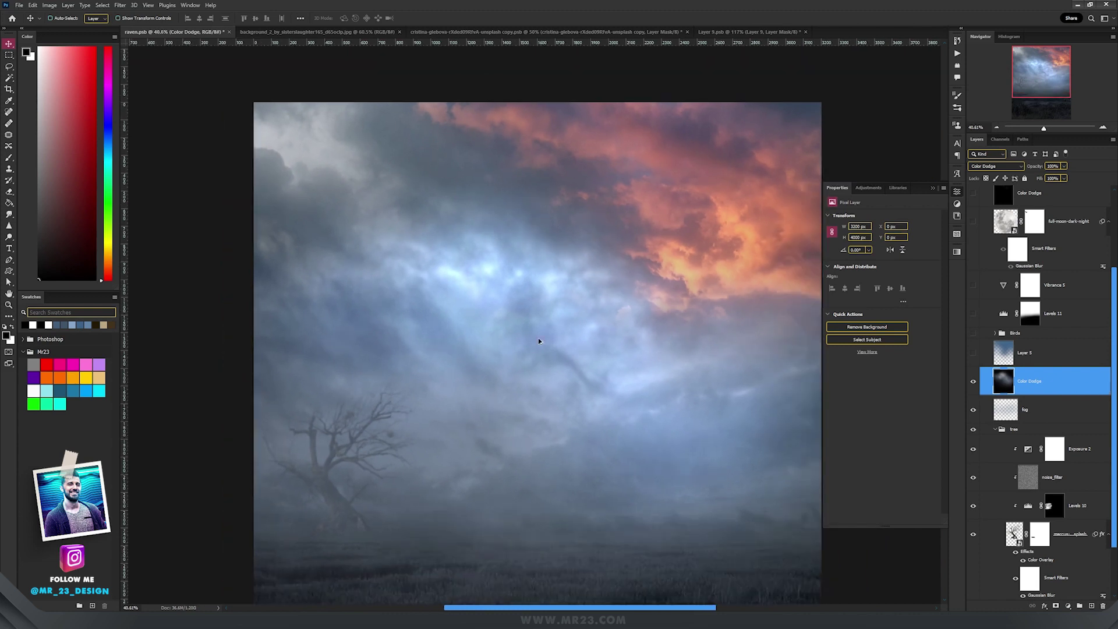
Hide the Color Dodge layer, add a new layer filled with black and set its blend mode to Color Dodge.
click(973, 382)
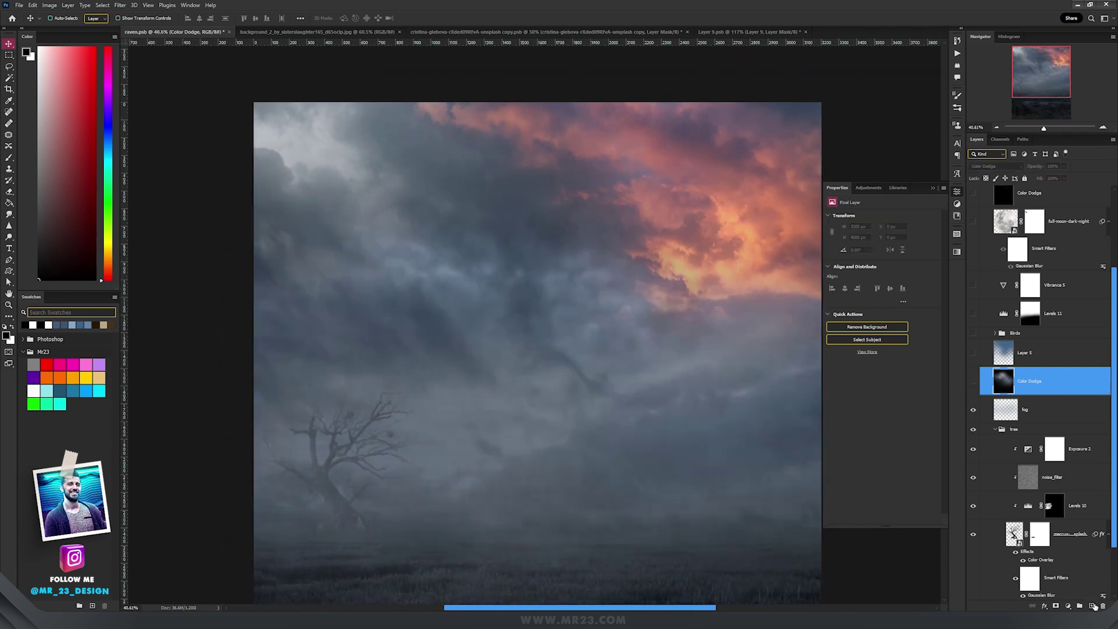
click(1092, 606)
key(g)
click(506, 287)
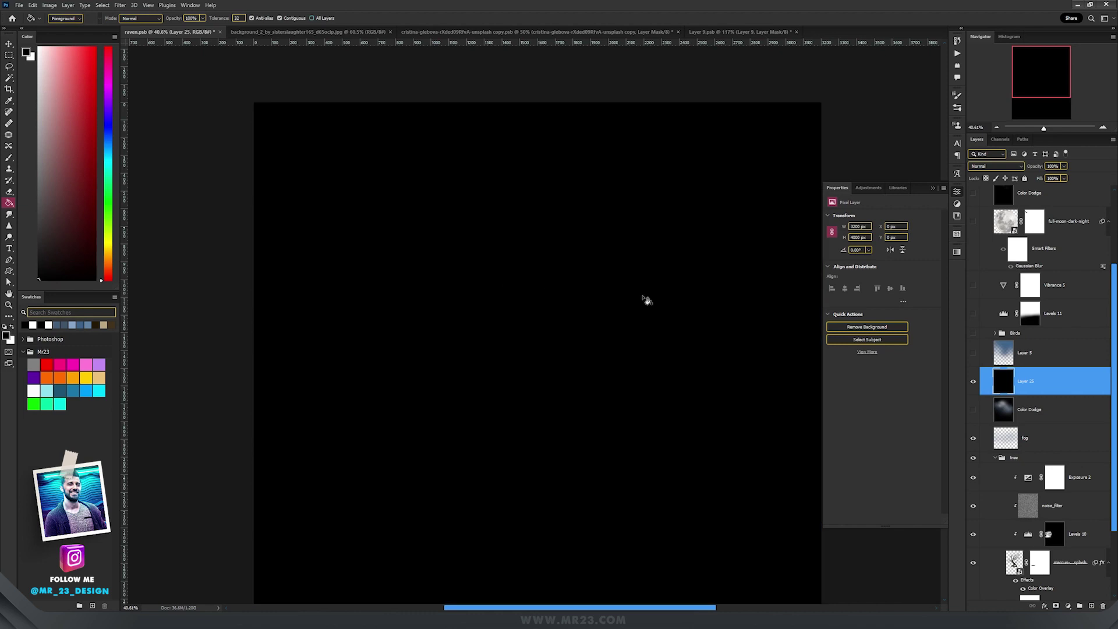
click(992, 167)
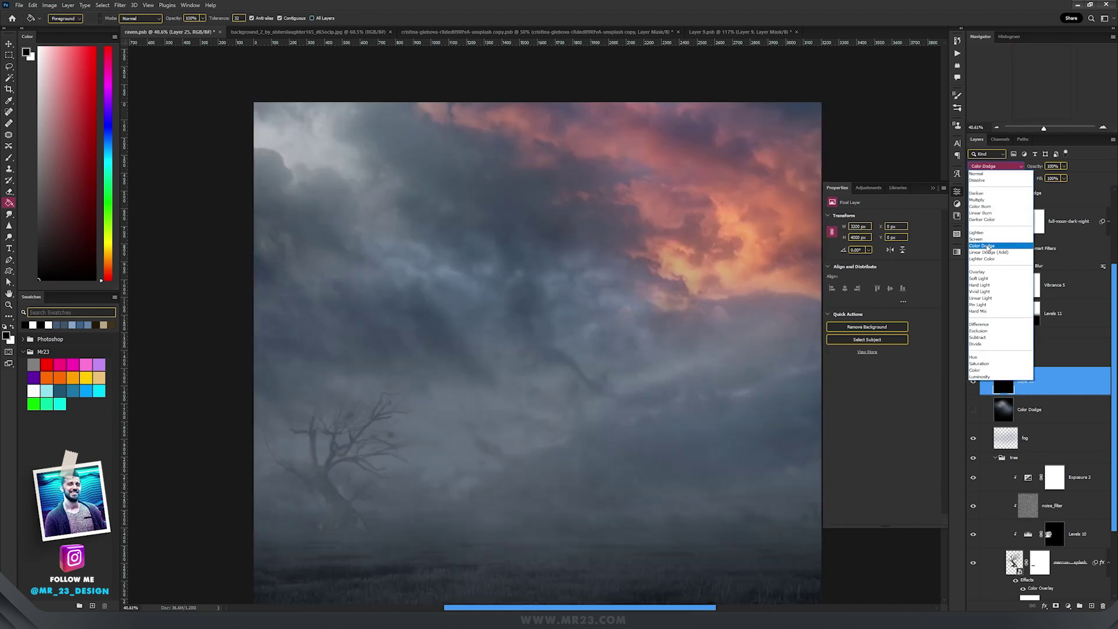
click(981, 245)
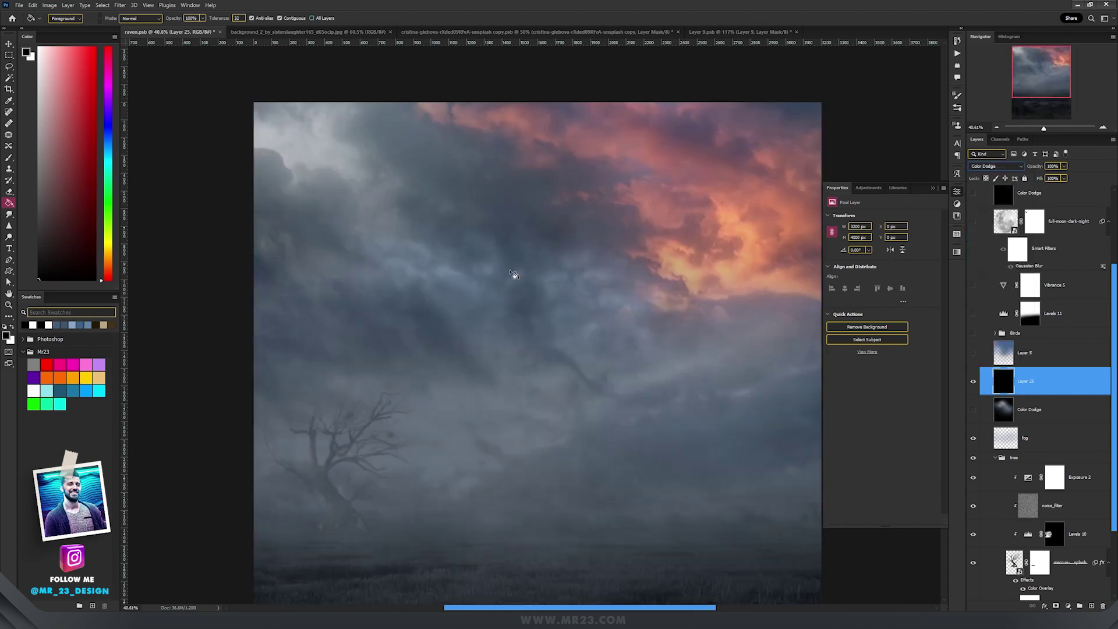
Brush white over the central clouds on the black Color Dodge layer with a soft, low-flow brush.
click(9, 158)
drag(475, 265, 364, 272)
key(x)
mouse_move(438, 259)
mouse_down()
mouse_move(470, 233)
mouse_move(434, 243)
mouse_move(487, 287)
mouse_move(382, 210)
mouse_move(414, 215)
mouse_move(468, 261)
mouse_move(608, 287)
mouse_move(624, 359)
mouse_move(477, 298)
mouse_move(528, 388)
mouse_move(509, 230)
mouse_move(447, 196)
mouse_move(531, 207)
mouse_move(599, 250)
mouse_up()
key(shift+0)
key(shift+5)
click(256, 19)
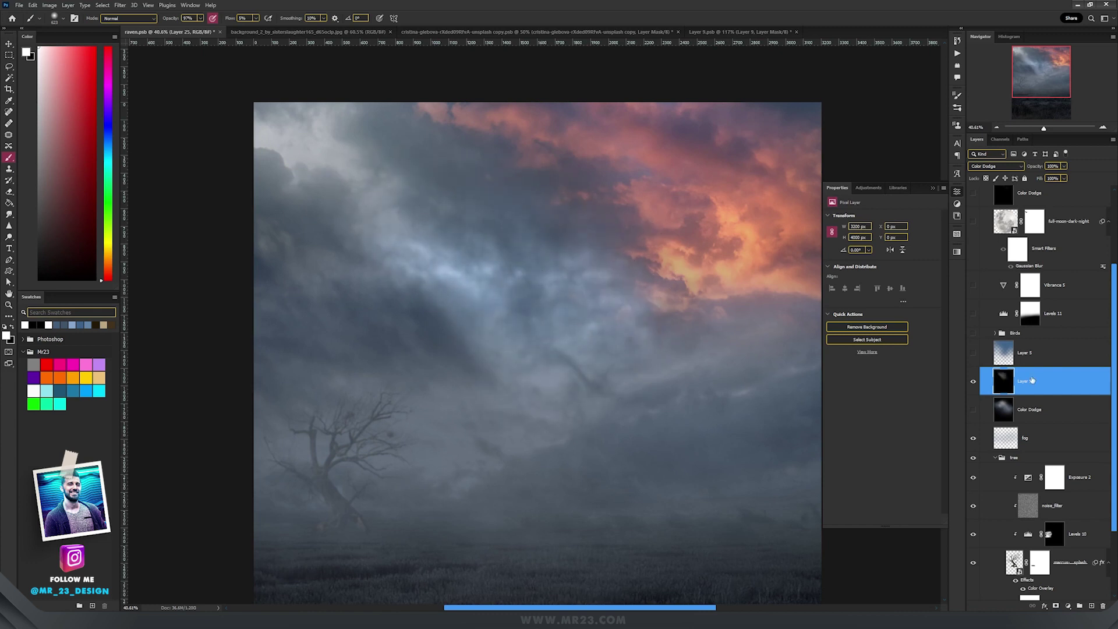
Set a new layer to Color blend mode, sample blue from the sky and brush it over the orange clouds.
key(v)
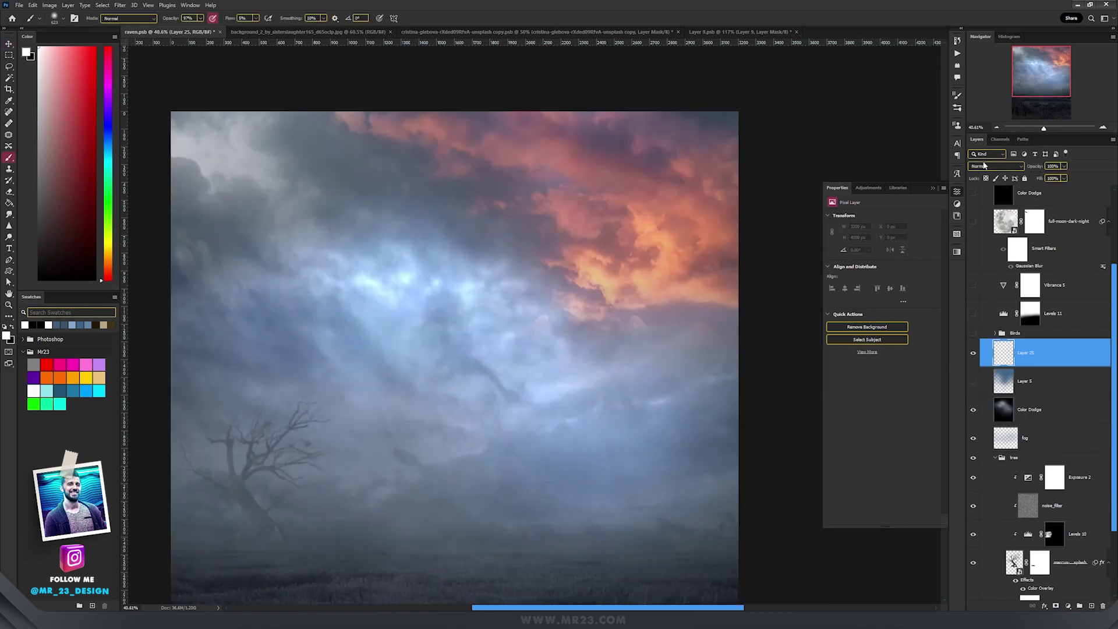
click(984, 166)
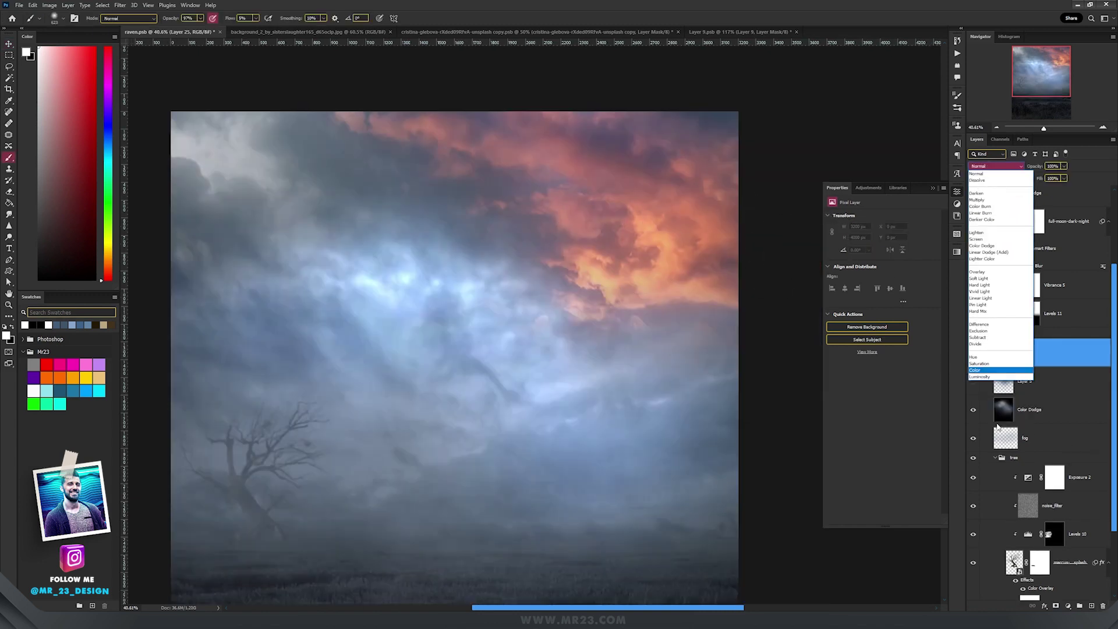
click(990, 372)
alt+click(262, 307)
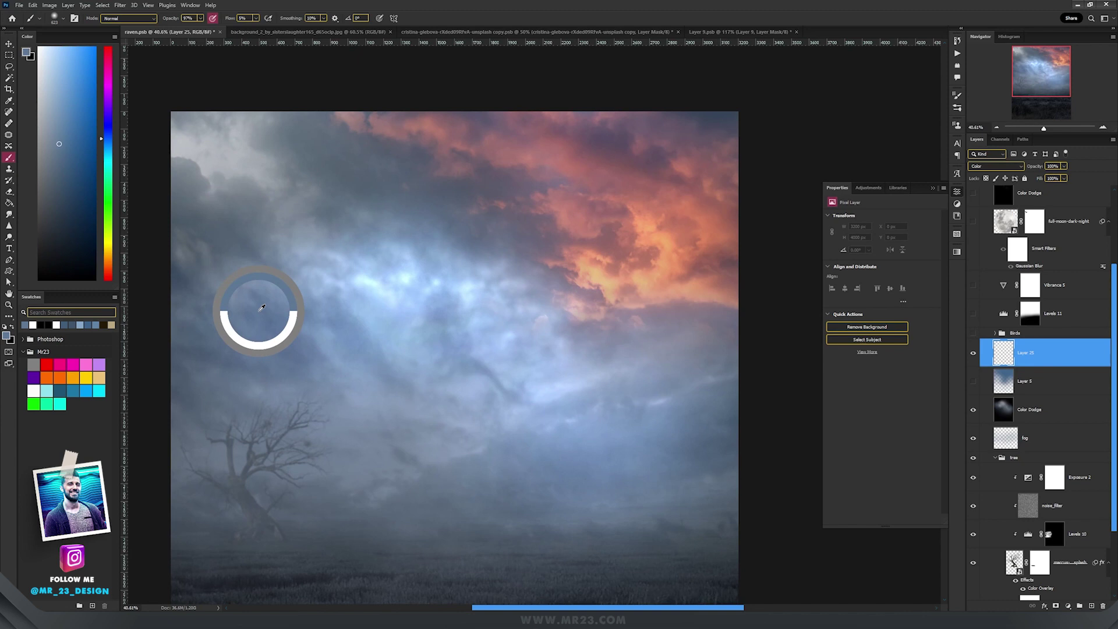
alt+right_click(366, 132)
mouse_move(691, 138)
mouse_down()
mouse_move(523, 203)
mouse_move(556, 281)
mouse_move(801, 275)
mouse_move(493, 302)
mouse_move(736, 243)
mouse_move(682, 213)
mouse_move(550, 195)
mouse_move(350, 135)
mouse_move(317, 113)
mouse_move(749, 135)
mouse_move(584, 284)
mouse_move(704, 305)
mouse_move(749, 270)
mouse_move(770, 164)
mouse_move(696, 228)
mouse_move(623, 274)
mouse_up()
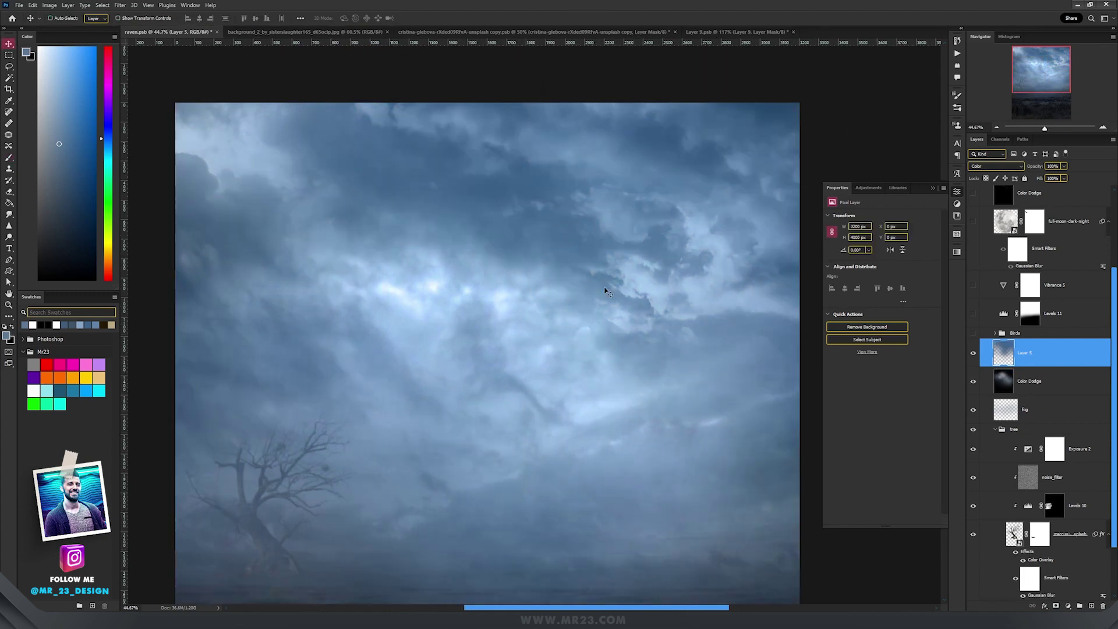
Turn on the Birds group and the Levels 11 and Vibrance 5 adjustment layers, and review the adjustment settings.
scroll(579, 251, down, 1)
drag(608, 296, 549, 262)
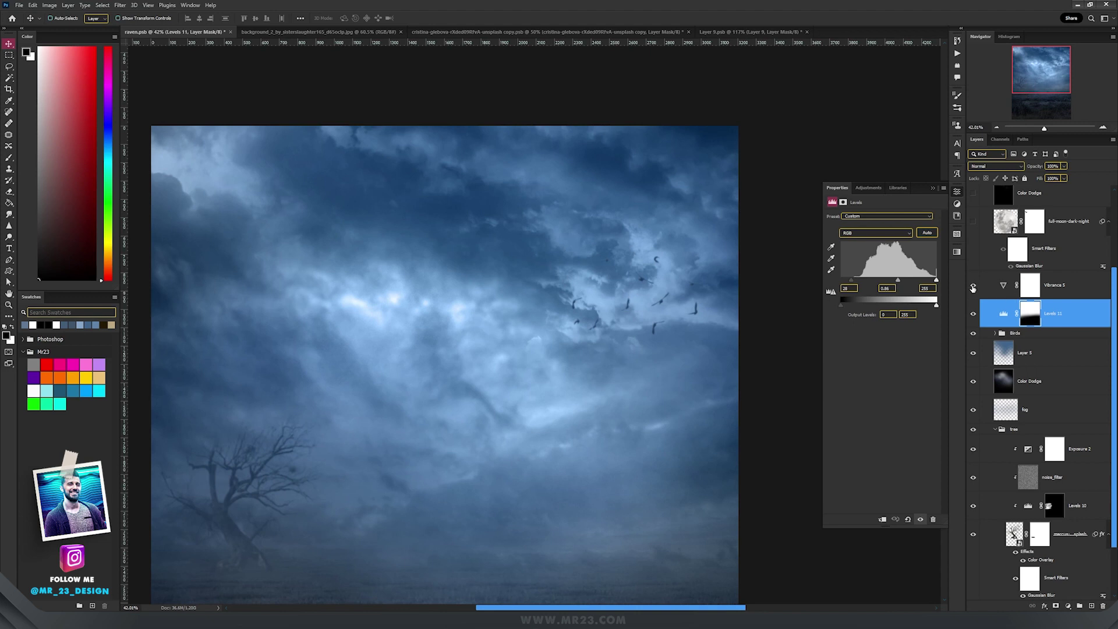
click(972, 286)
click(1004, 287)
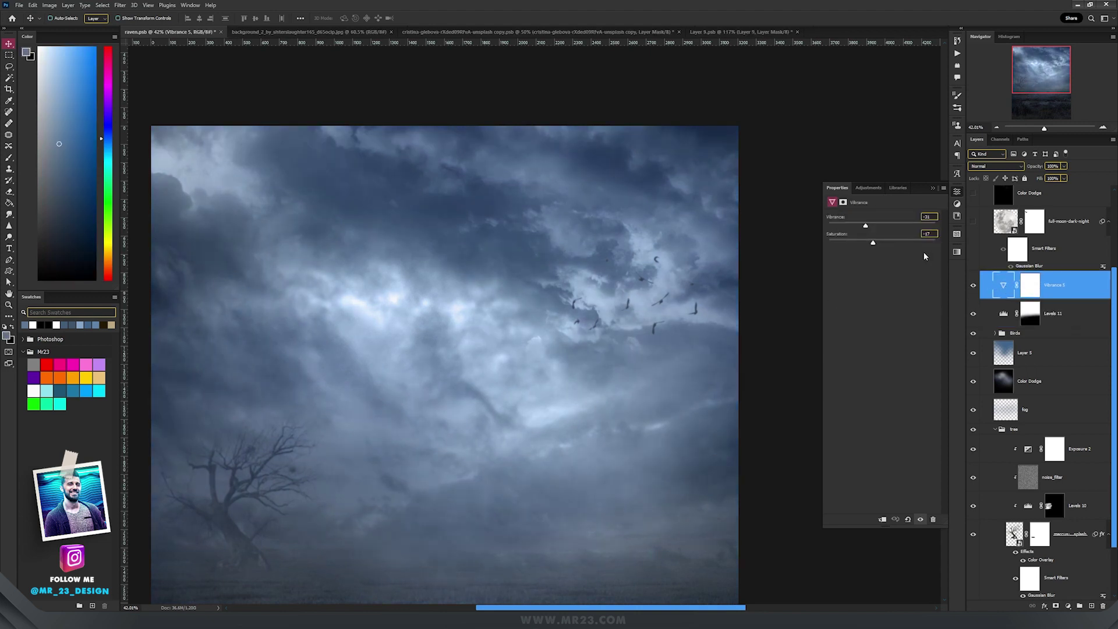
scroll(544, 306, down, 3)
drag(606, 315, 623, 203)
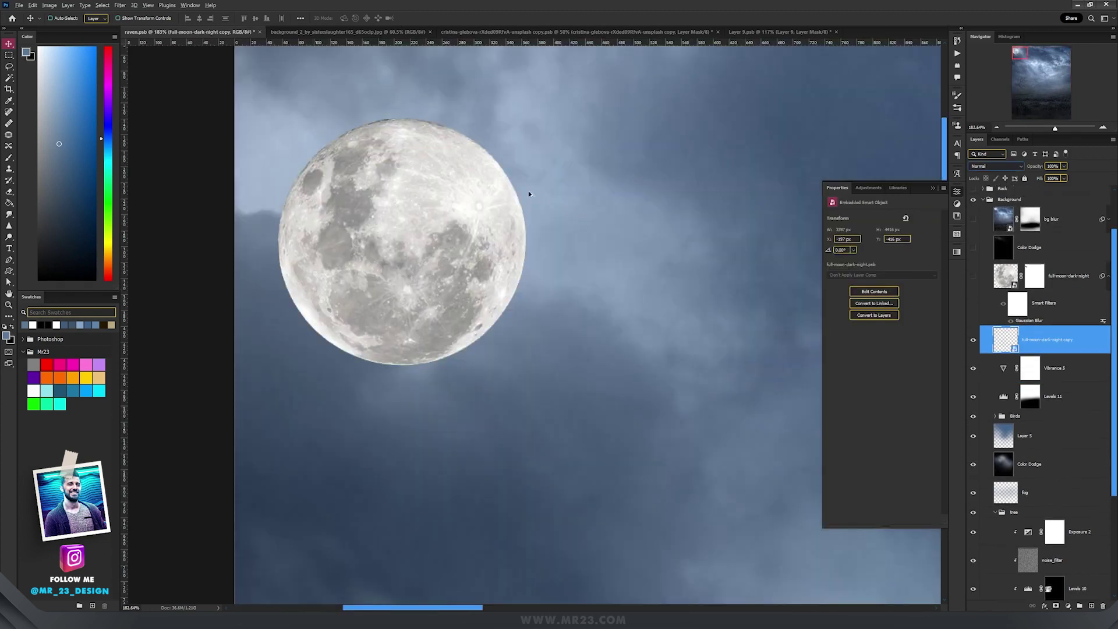
Change the blend mode of the full-moon-dark-night copy layer to Soft Light.
scroll(601, 195, down, 16)
scroll(558, 190, up, 11)
drag(588, 233, 324, 217)
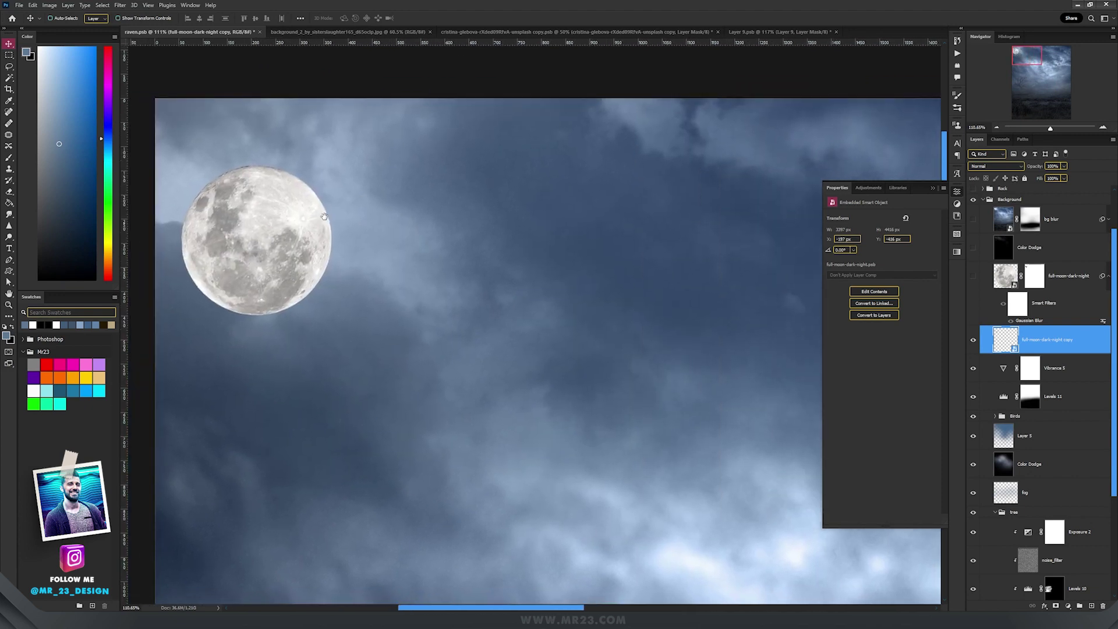
click(995, 165)
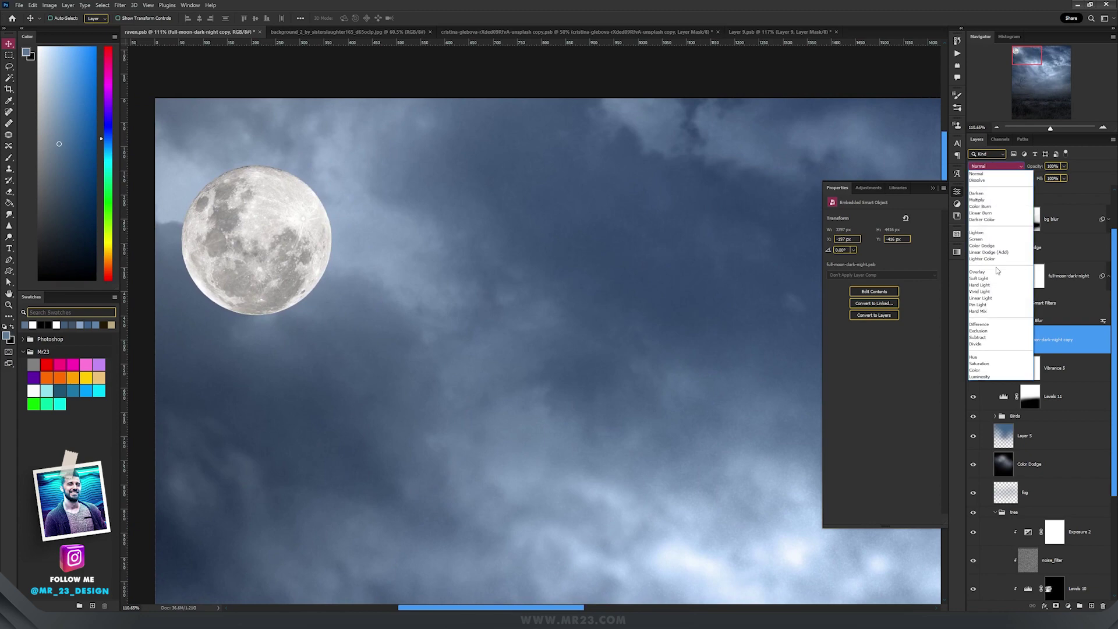
click(990, 289)
scroll(456, 259, up, 4)
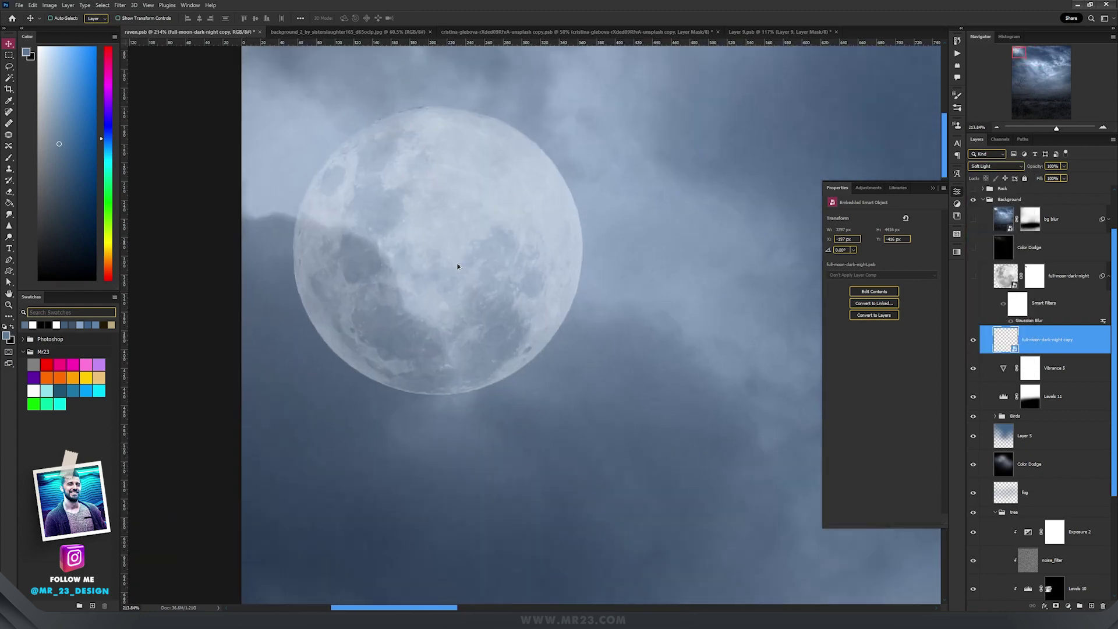
scroll(457, 259, down, 3)
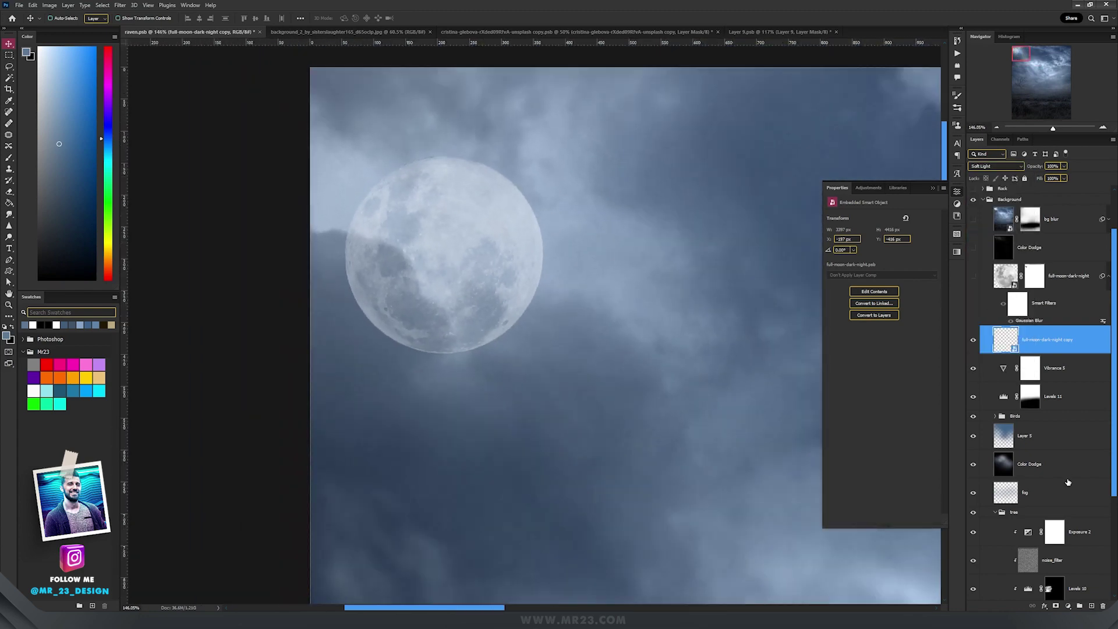
Add a layer mask to the moon copy and brush black over its lower-left part to tuck it behind the clouds.
click(1056, 605)
key(d)
key(b)
drag(474, 303, 484, 303)
mouse_move(339, 242)
mouse_down()
mouse_move(396, 249)
mouse_move(345, 254)
mouse_move(381, 259)
mouse_move(342, 263)
mouse_move(364, 281)
mouse_move(358, 252)
mouse_move(340, 245)
mouse_move(365, 312)
mouse_move(369, 286)
mouse_move(357, 266)
mouse_move(356, 322)
mouse_move(406, 311)
mouse_move(384, 288)
mouse_up()
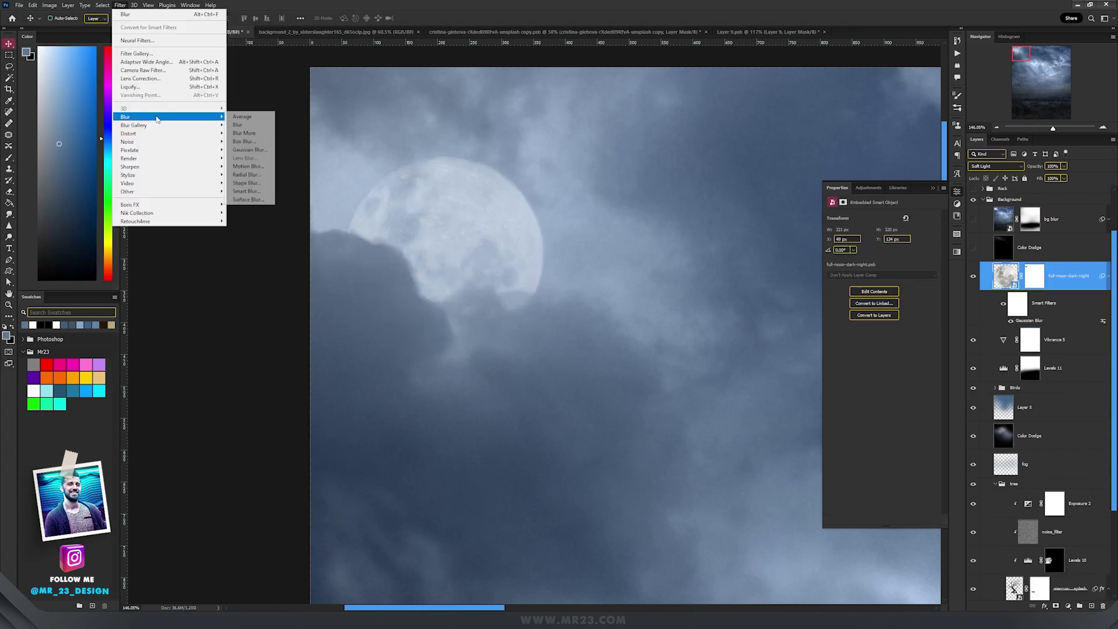
Open Gaussian Blur for the full-moon-dark-night layer, turn on the Color Dodge layer above it and toggle that layer to compare.
click(250, 149)
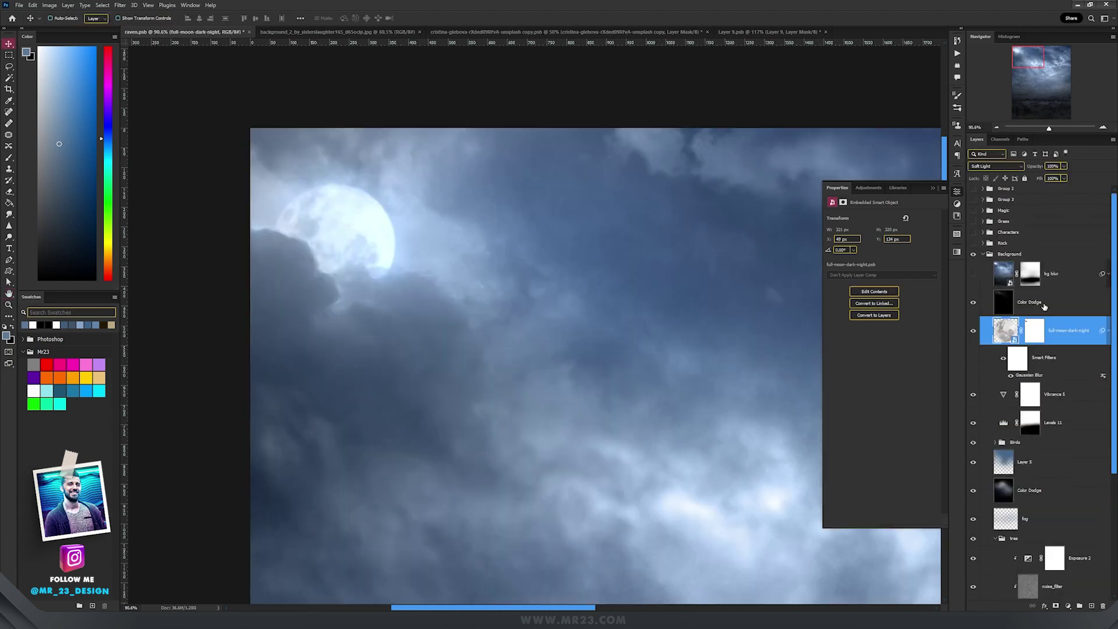
key(alt+])
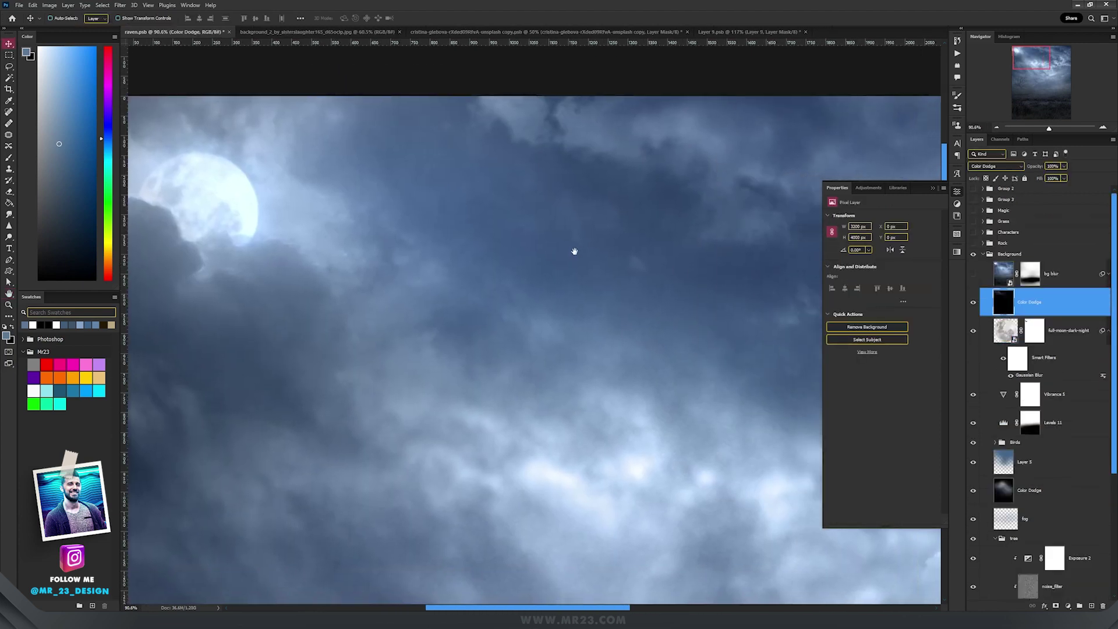
scroll(571, 247, down, 5)
click(973, 303)
click(973, 303)
click(973, 303)
click(973, 303)
click(973, 303)
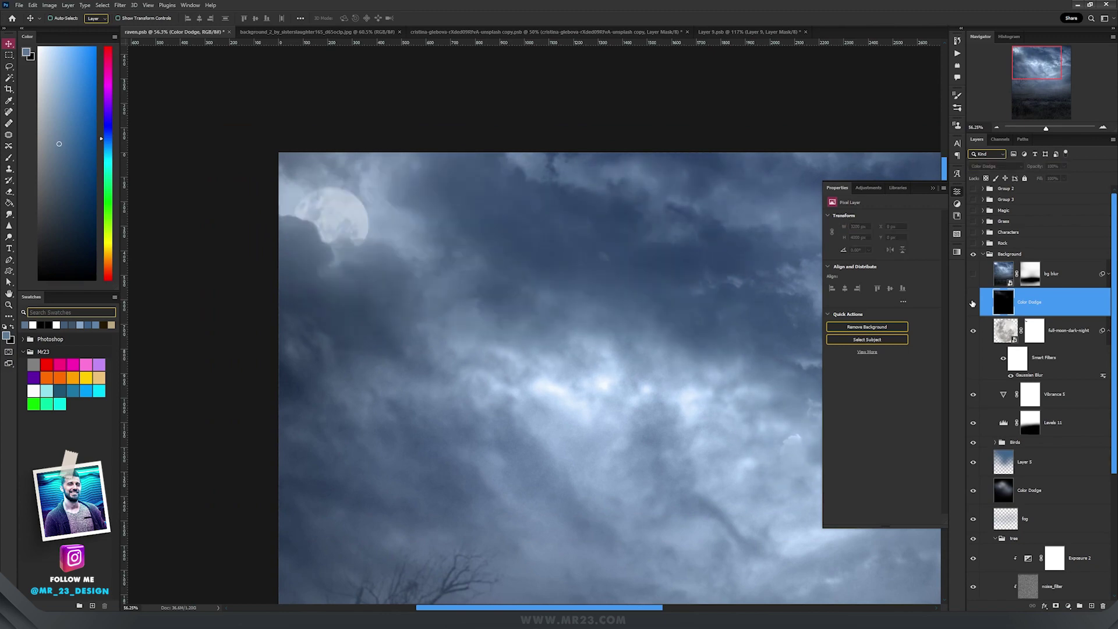
click(973, 303)
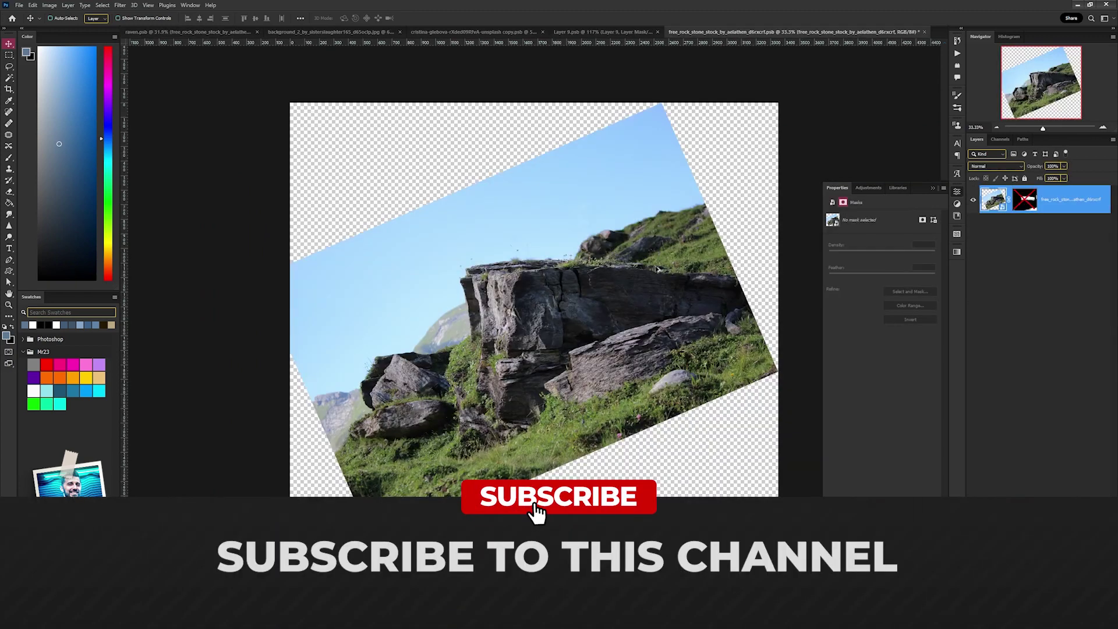
Examine the rock stock photo and its masked cut-out up close, and return to the raven.psb composite.
scroll(620, 267, up, 3)
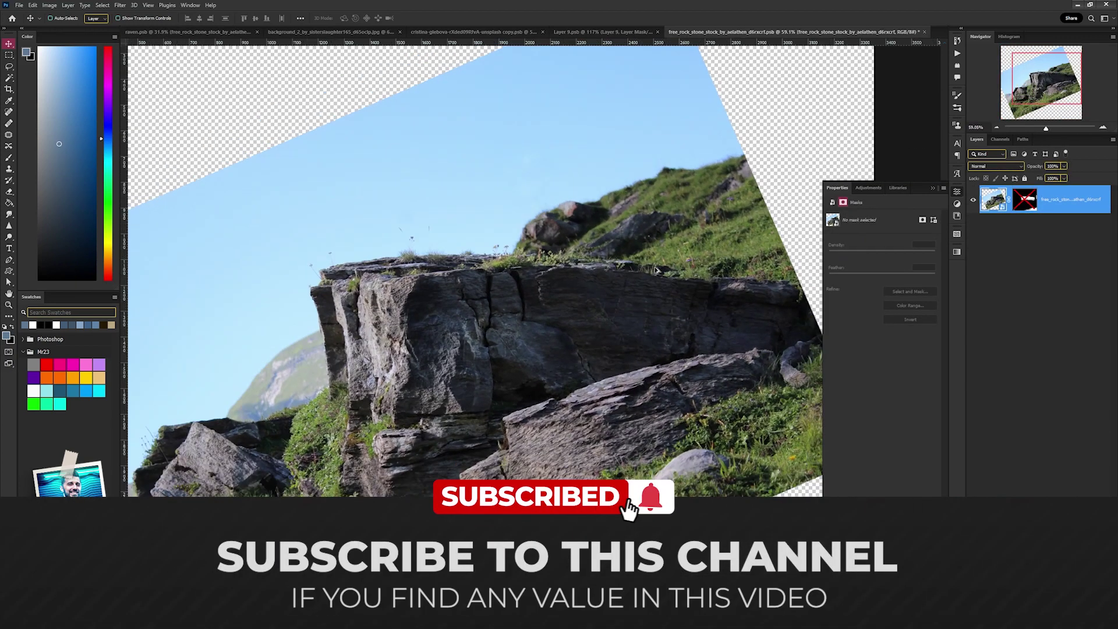
scroll(621, 266, up, 3)
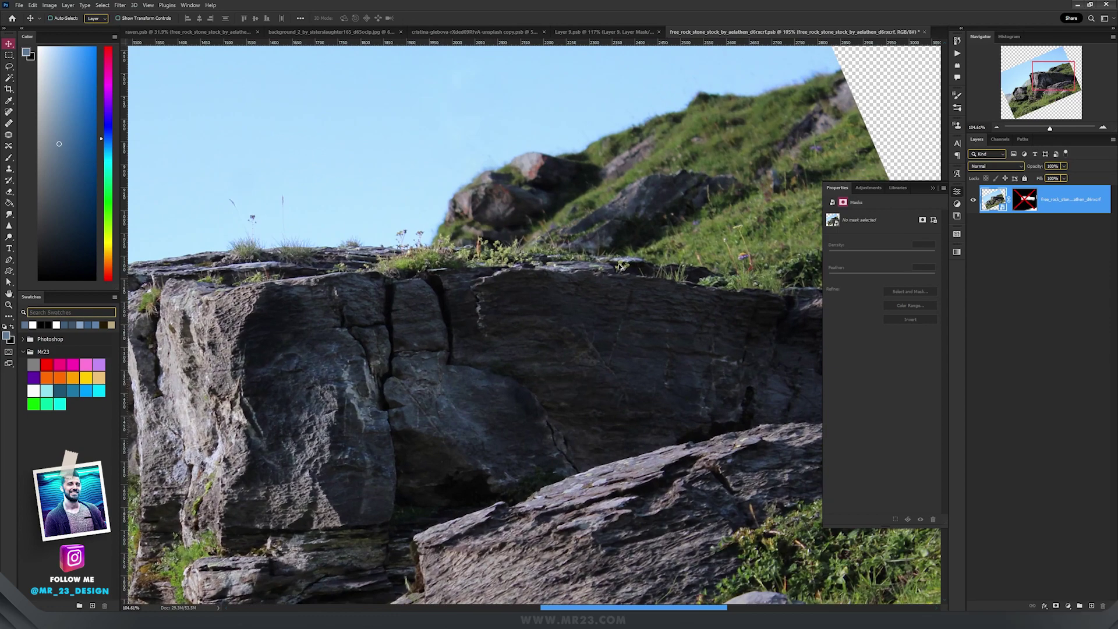
scroll(616, 264, down, 3)
scroll(614, 262, down, 1)
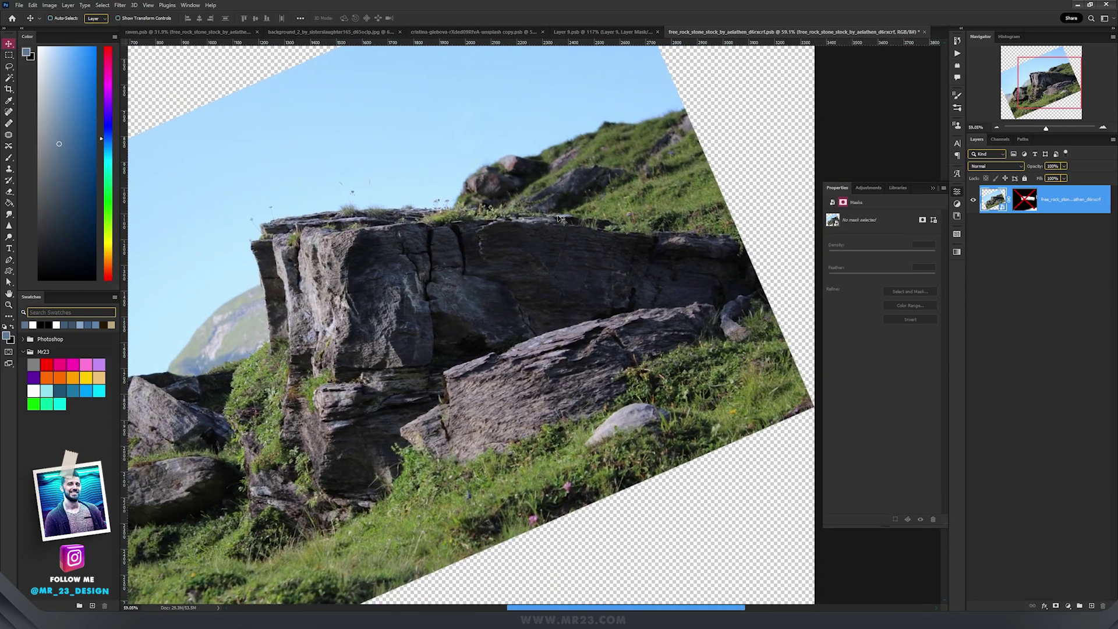
scroll(509, 214, down, 1)
scroll(508, 215, up, 4)
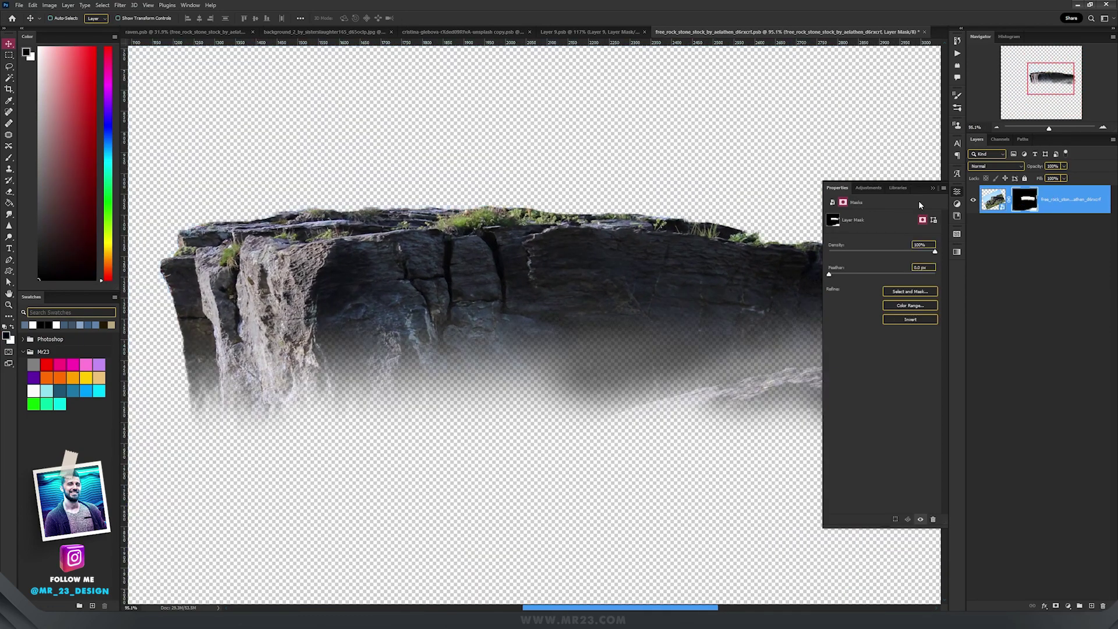
click(178, 33)
scroll(698, 377, down, 4)
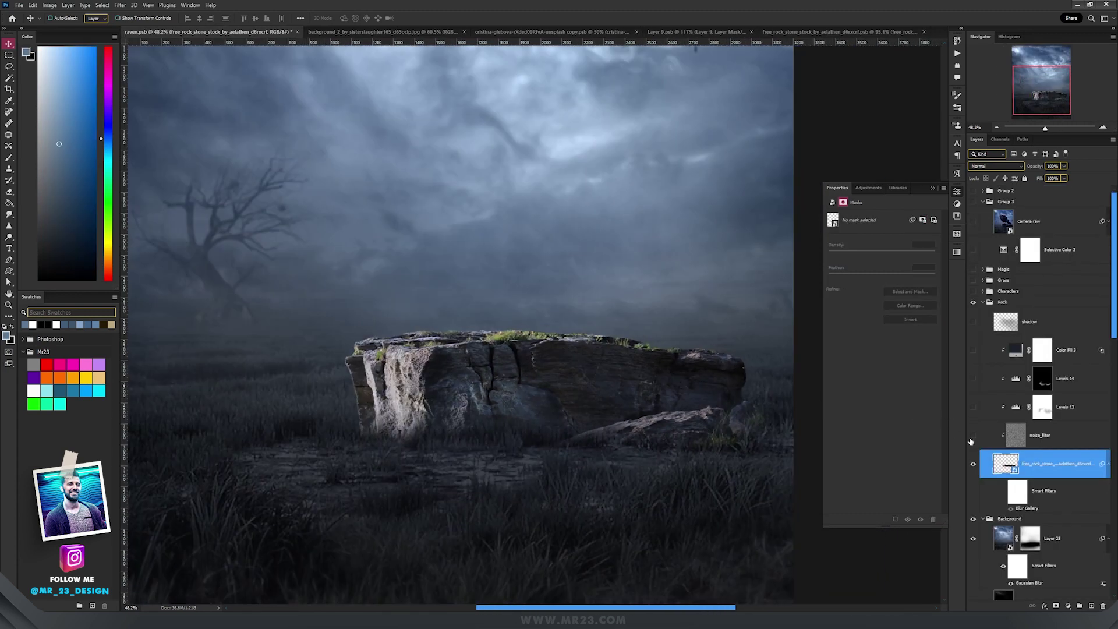
Turn on the noise_filter, Levels 13 and Levels 14 layers above the rock and review both Levels adjustments.
click(1061, 435)
click(973, 407)
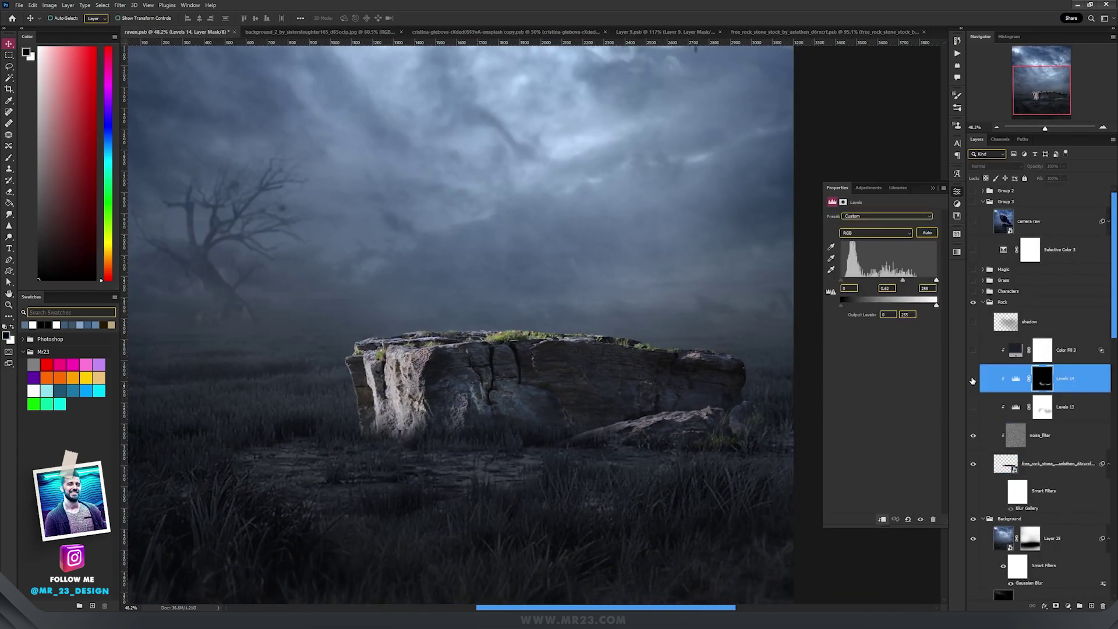
click(973, 379)
click(1023, 386)
click(1015, 408)
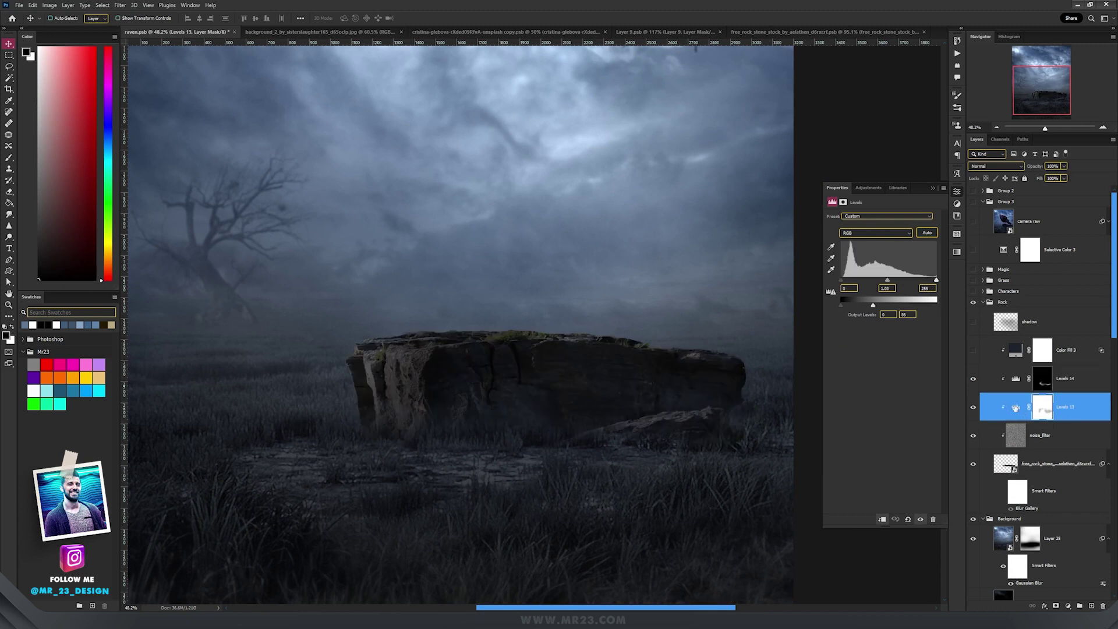
Turn on the Color Fill 3 layer over the rock and review its fill colour and blend mode.
double_click(1016, 350)
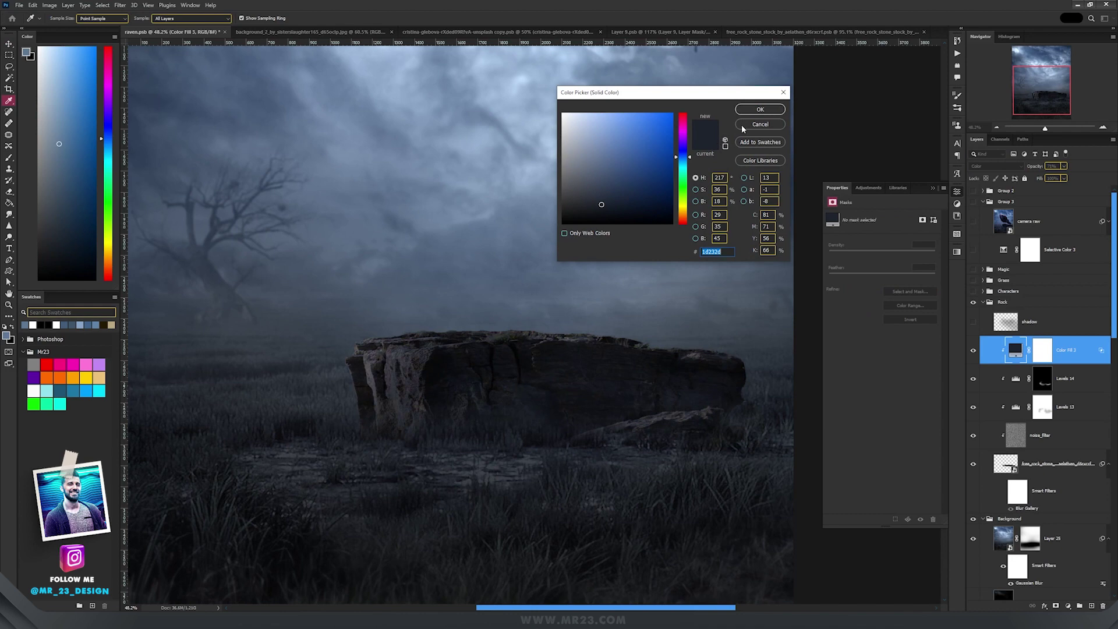
click(747, 123)
click(982, 169)
click(984, 370)
key(Escape)
scroll(446, 372, up, 4)
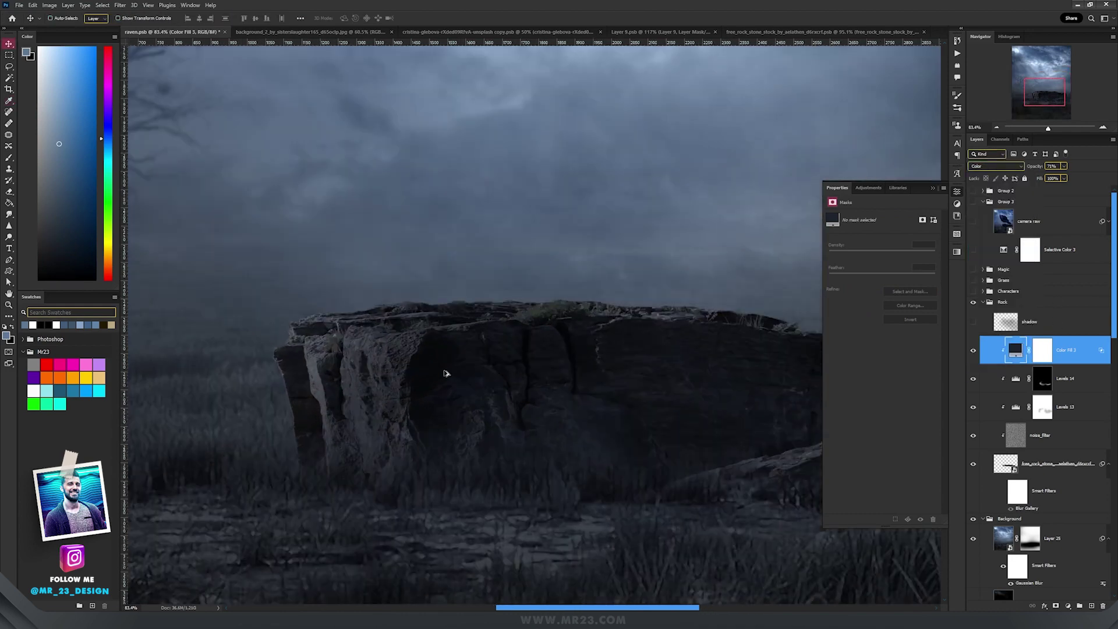
scroll(446, 373, down, 2)
key(ctrl+0)
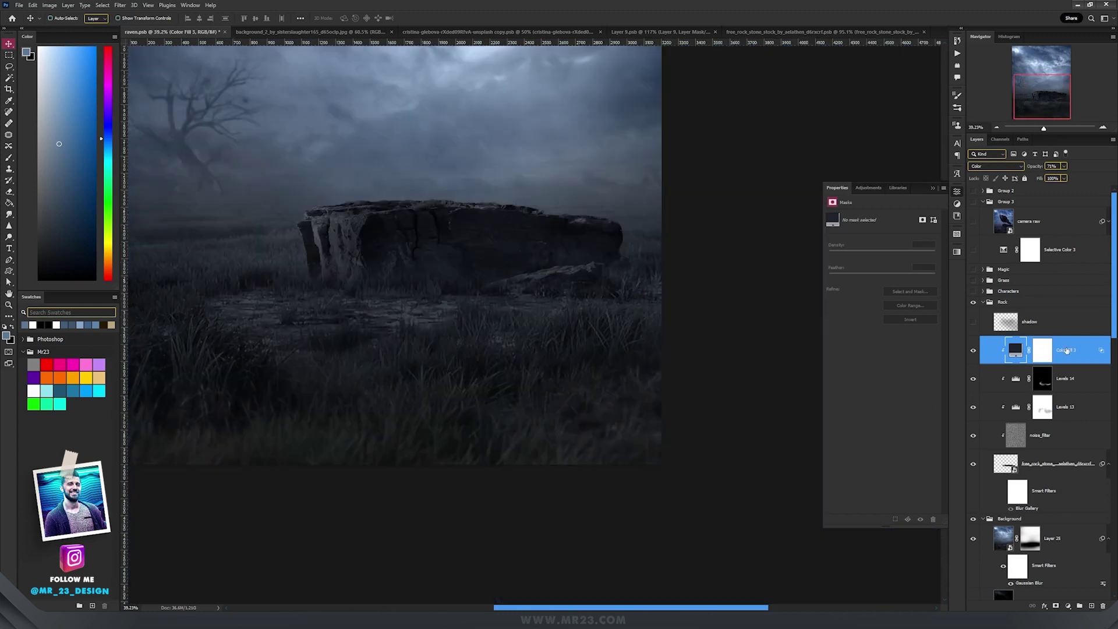
Brush a dark shadow, using a colour sampled from the grass, around the rock's base on a new Multiply layer.
click(1092, 606)
key(b)
click(994, 166)
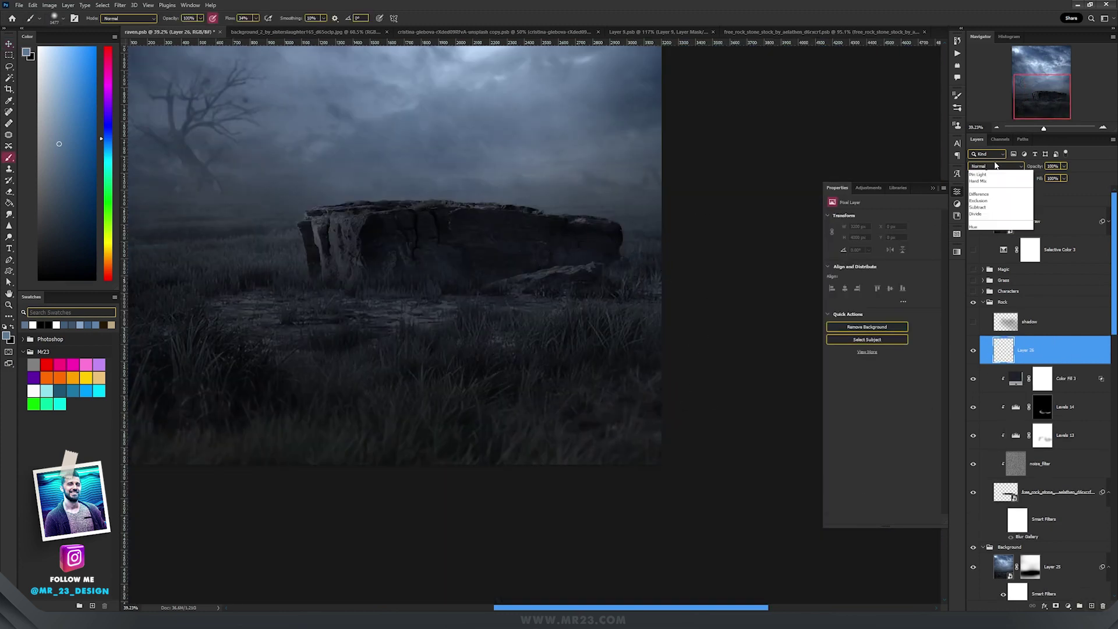
click(989, 199)
alt+click(574, 321)
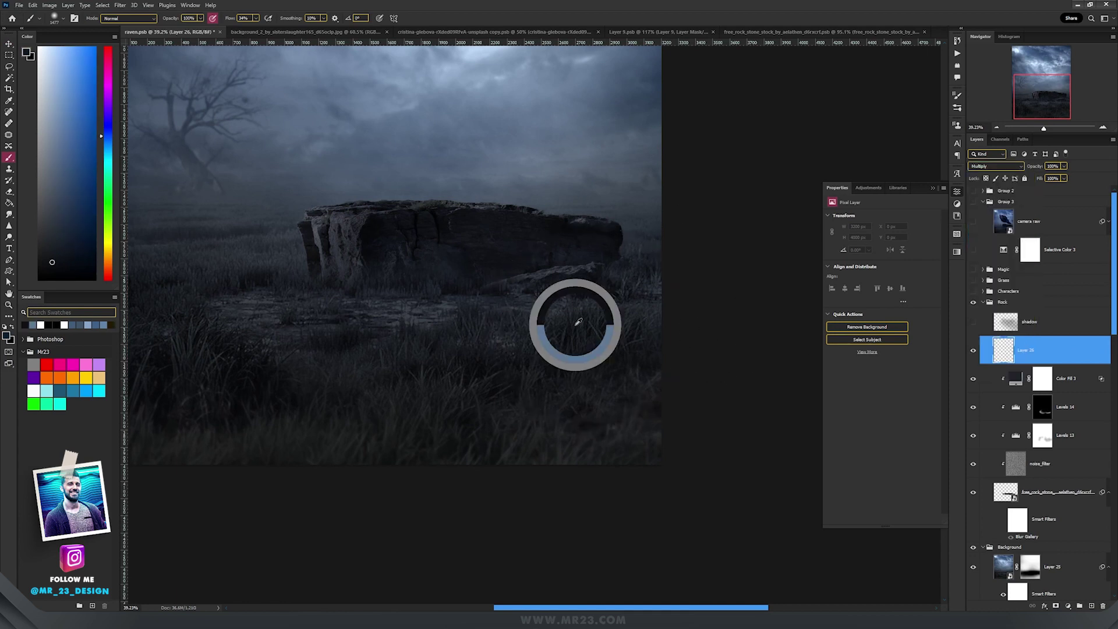
mouse_move(568, 320)
mouse_down()
mouse_move(497, 328)
mouse_move(555, 301)
mouse_move(481, 340)
mouse_move(651, 347)
mouse_move(580, 388)
mouse_move(615, 437)
mouse_move(637, 317)
mouse_up()
drag(396, 315, 418, 355)
key(e)
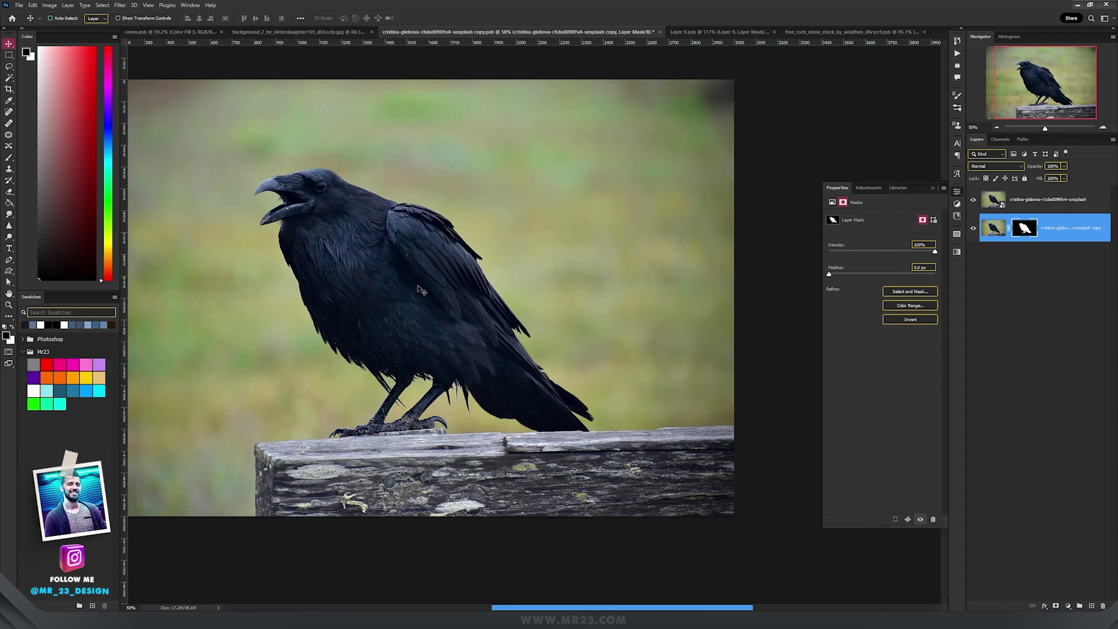
Hide the unmasked raven photo layer to isolate the cut-out bird, and switch back to the raven.psb composite.
scroll(343, 281, up, 1)
scroll(344, 281, up, 1)
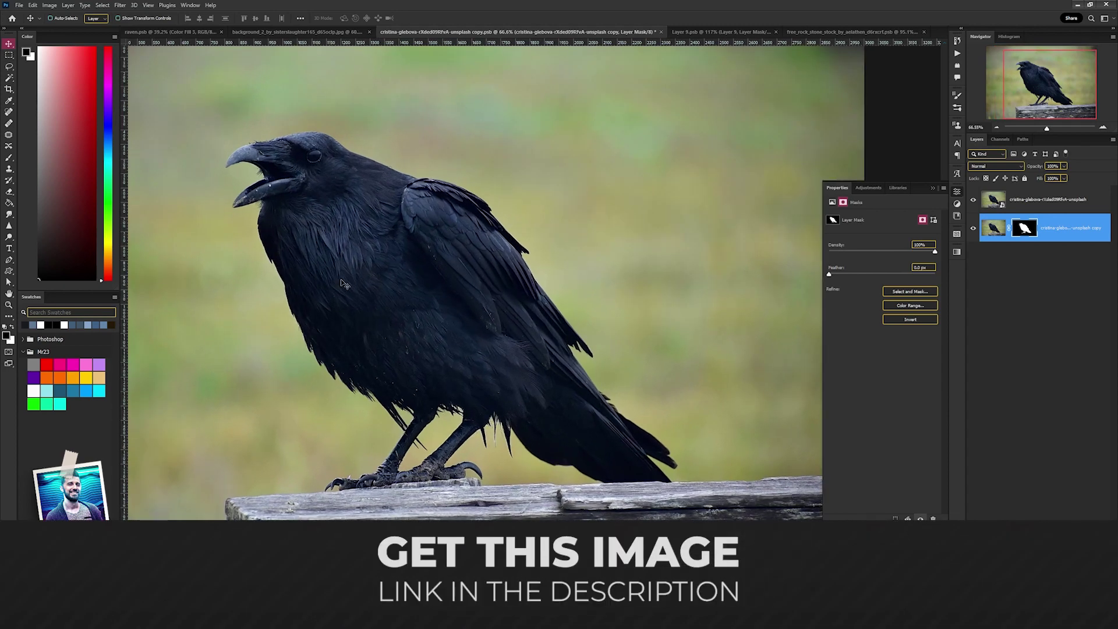
click(973, 201)
key(ctrl+0)
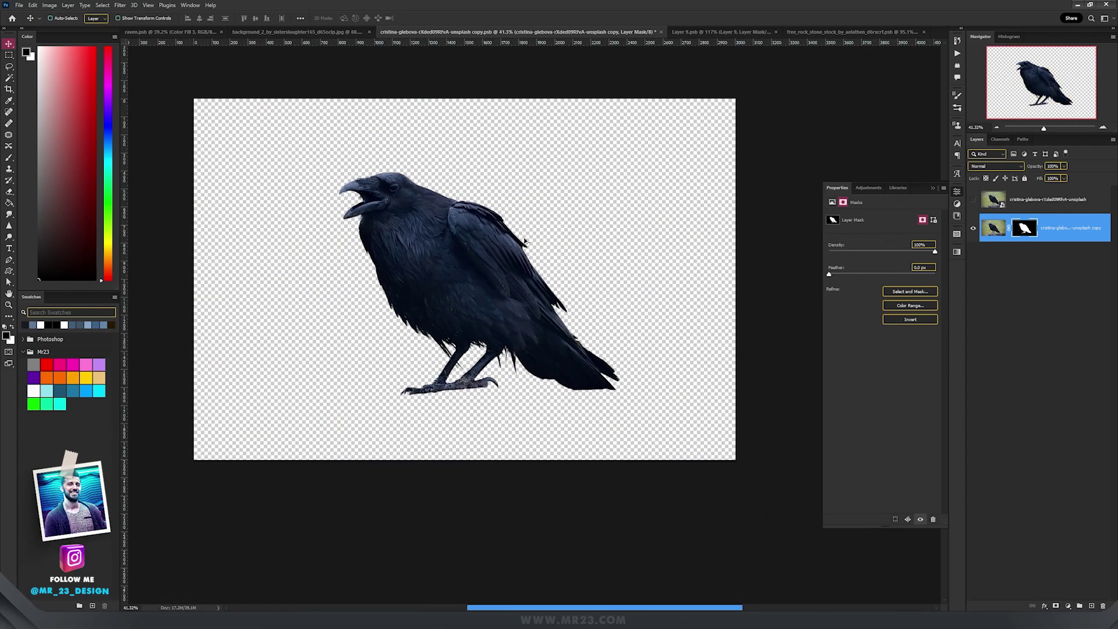
click(169, 32)
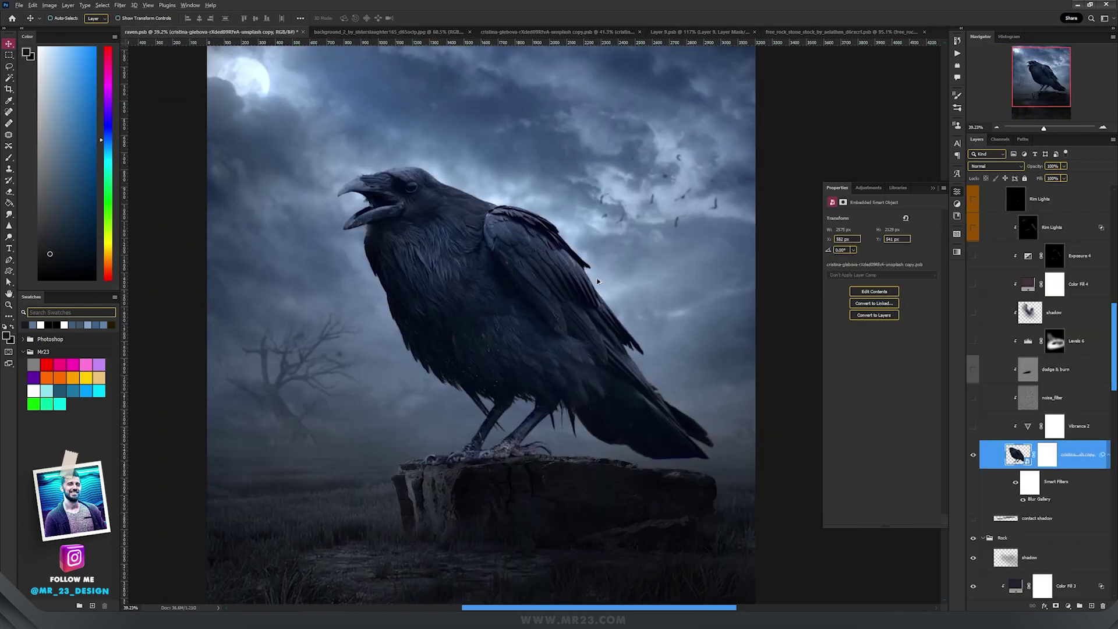
Turn on and select the contact shadow layer beneath the raven's feet on the rock.
scroll(495, 372, up, 2)
scroll(454, 517, up, 1)
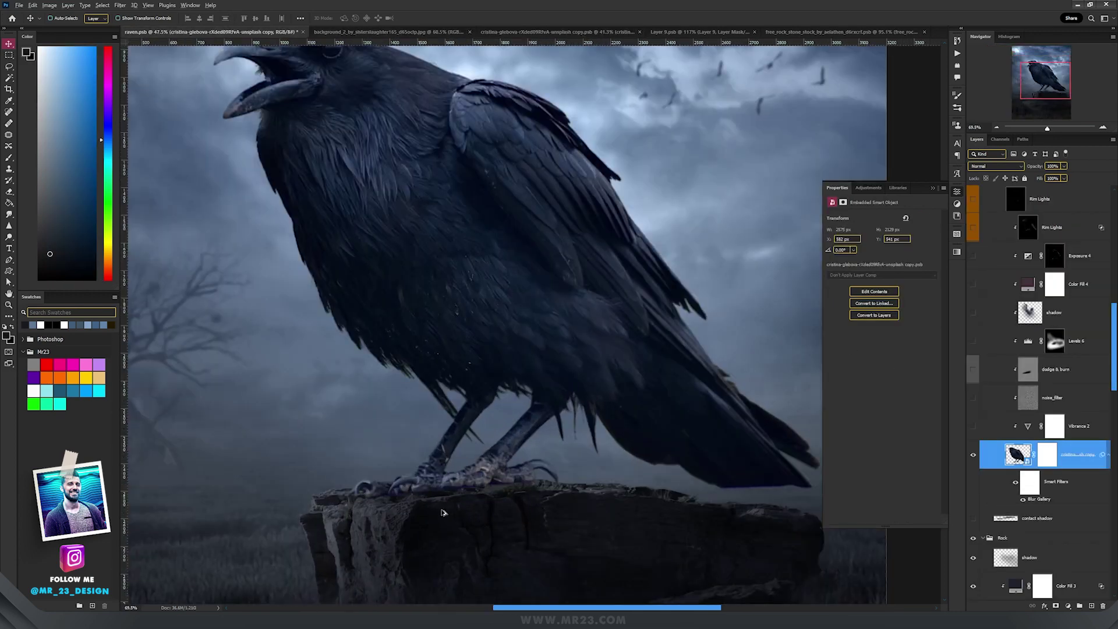
scroll(443, 510, up, 1)
scroll(477, 443, up, 2)
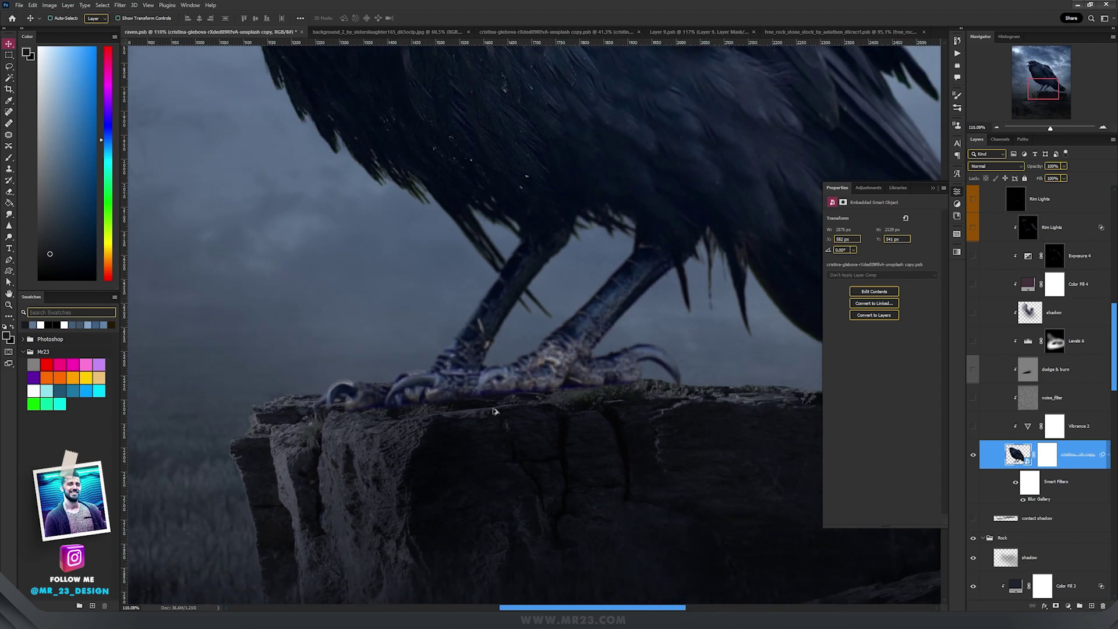
click(973, 520)
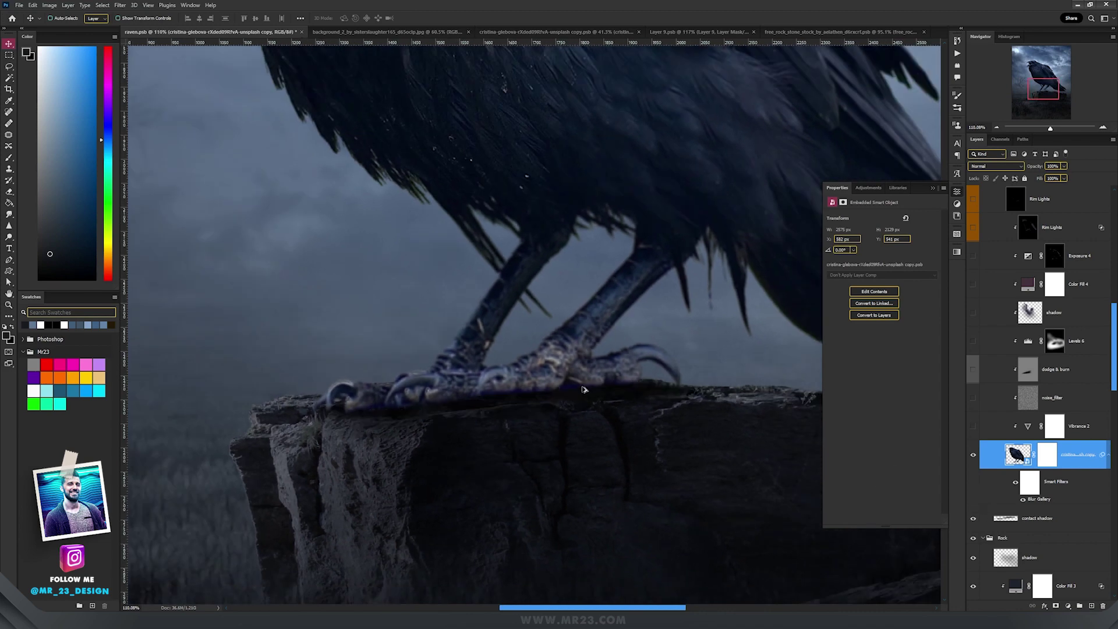
scroll(586, 384, down, 3)
click(1038, 516)
Turn on the Vibrance 2 adjustment for the raven, review its settings and toggle it to compare.
drag(621, 252, 556, 355)
click(973, 425)
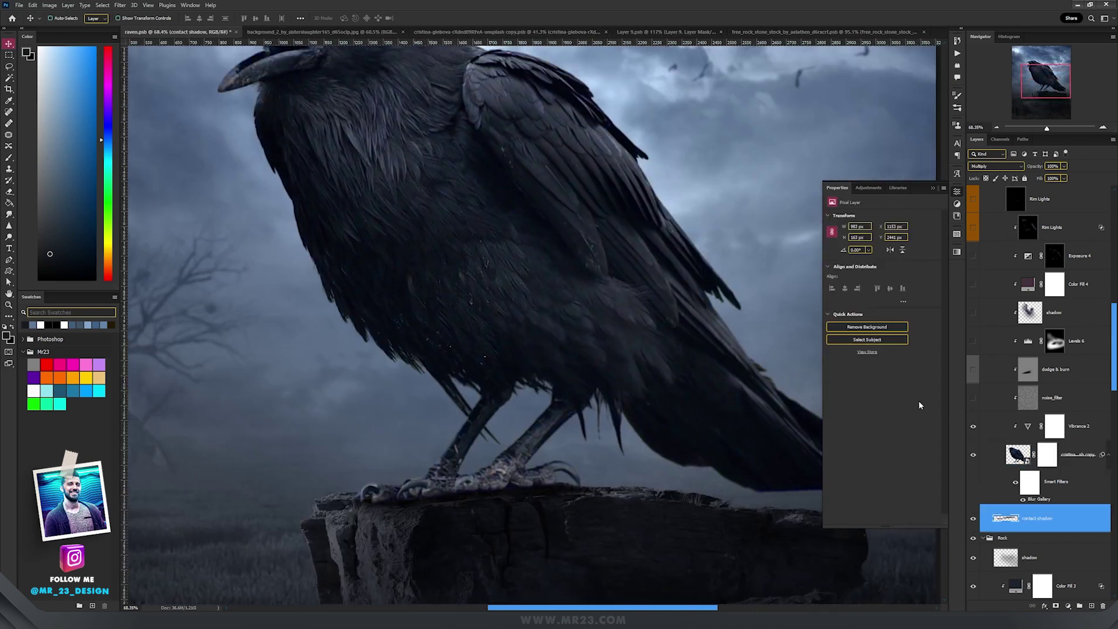
click(1053, 427)
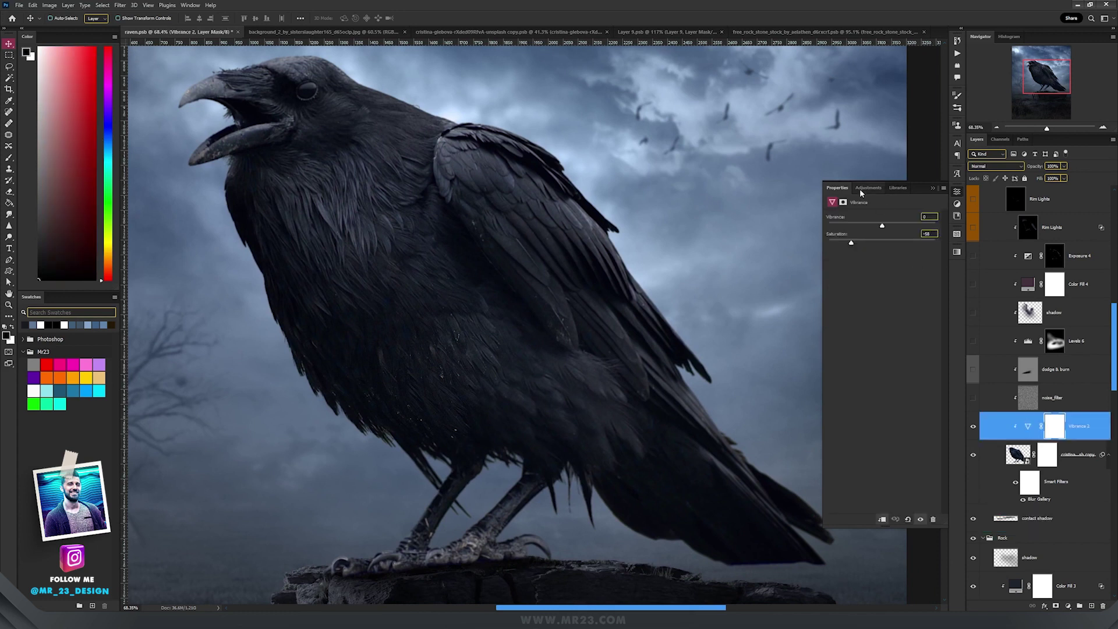
click(974, 427)
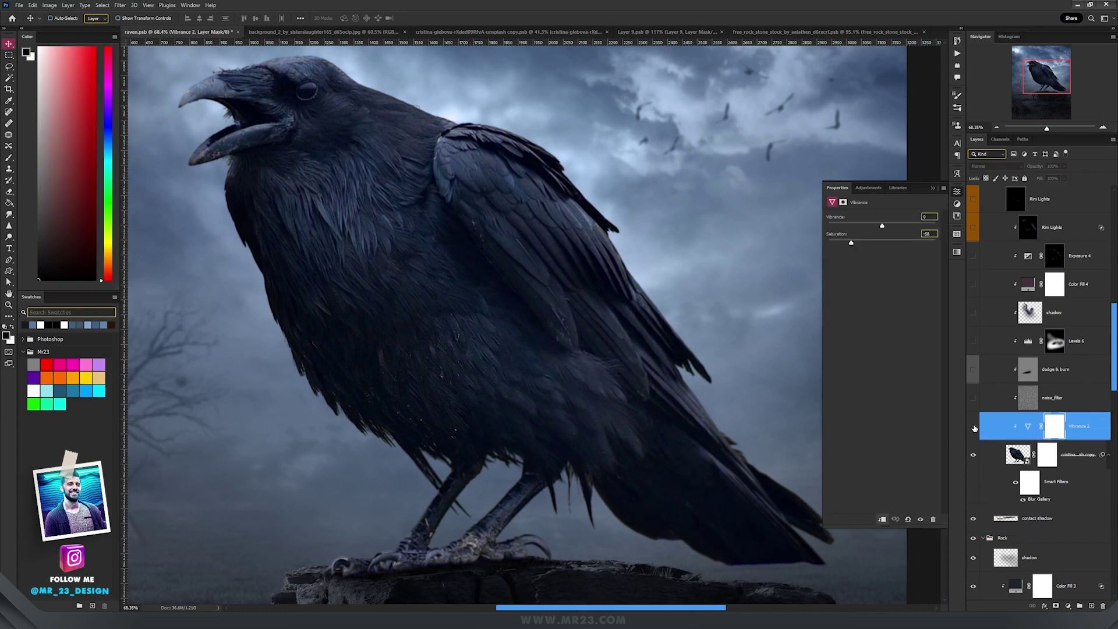
click(974, 428)
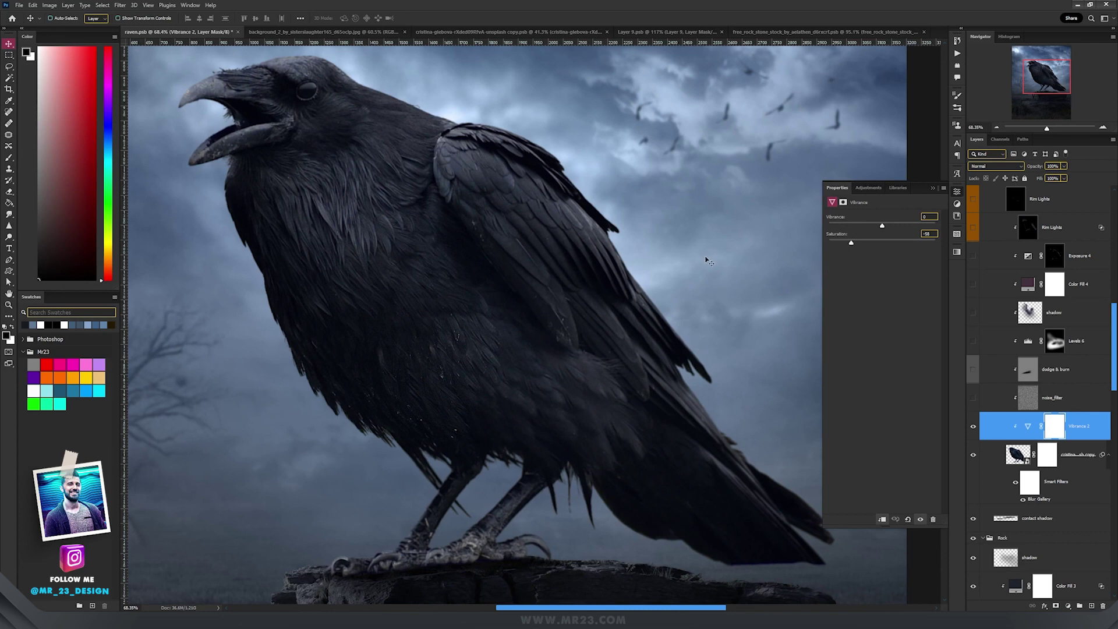
Turn on the noise_filter and dodge & burn layers for the raven and inspect its feathers and feet.
scroll(706, 261, down, 2)
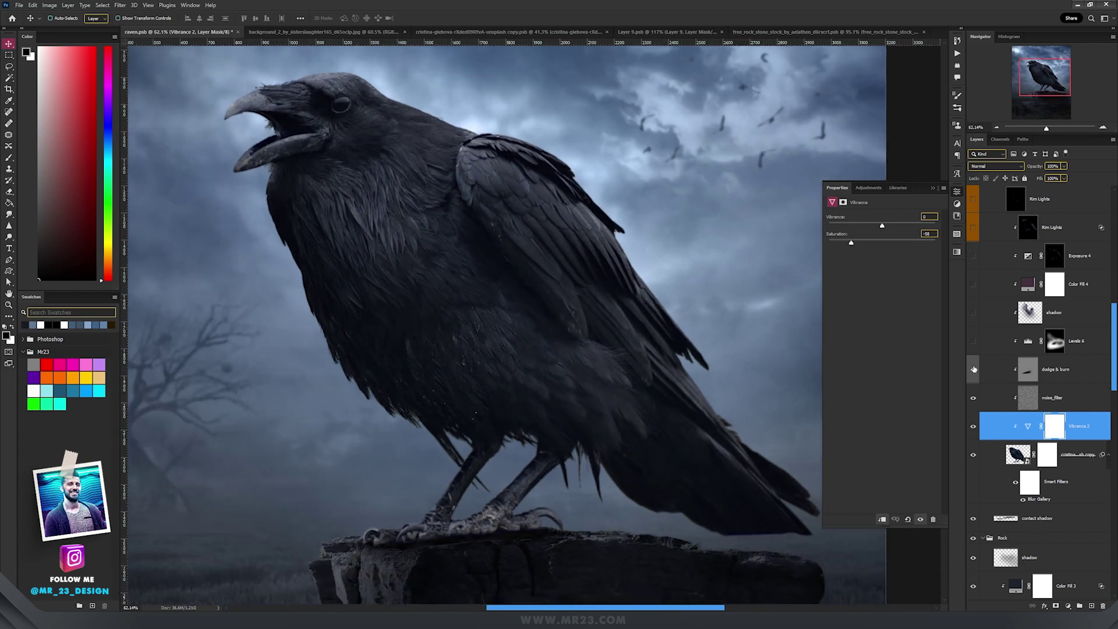
click(973, 369)
scroll(479, 527, up, 8)
scroll(476, 529, down, 6)
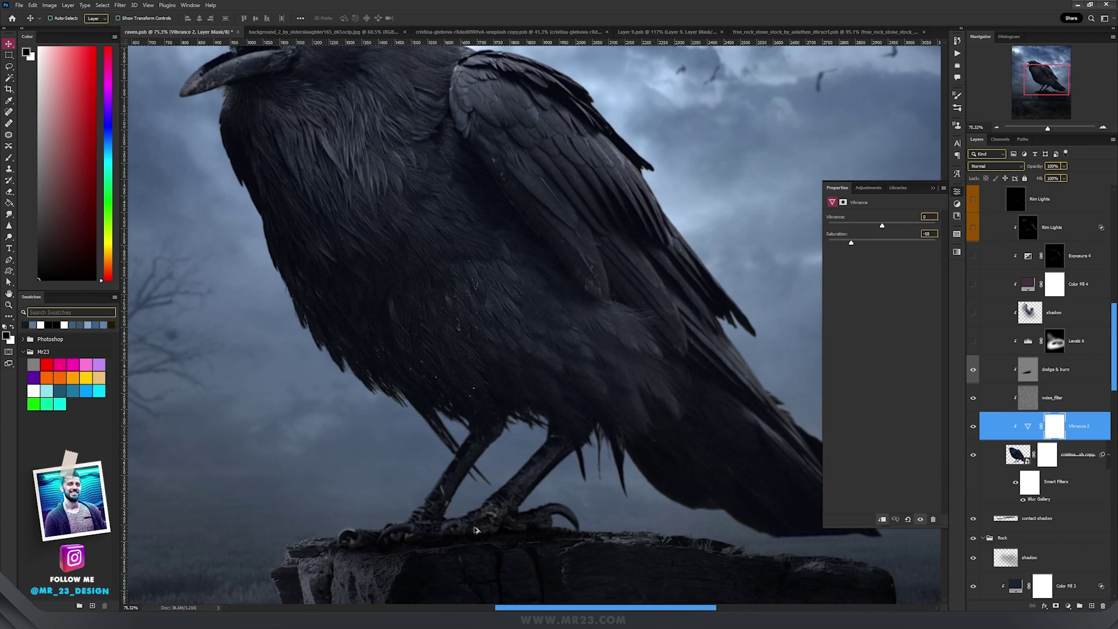
scroll(486, 438, down, 1)
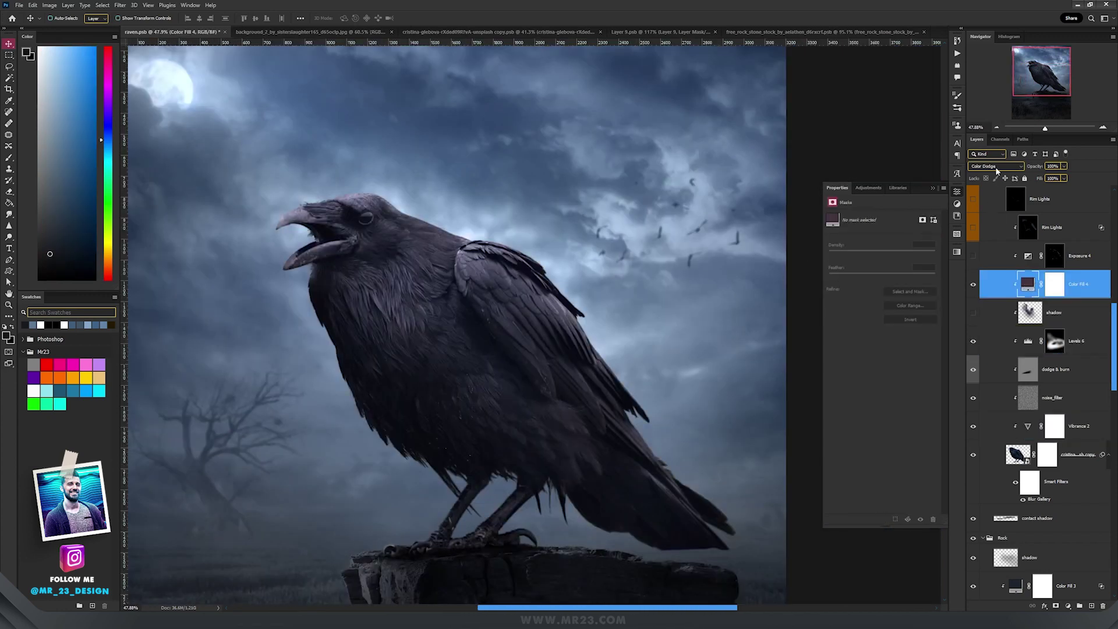
Check the fill colour and blend mode of the Color Fill 4 layer over the raven.
double_click(1028, 283)
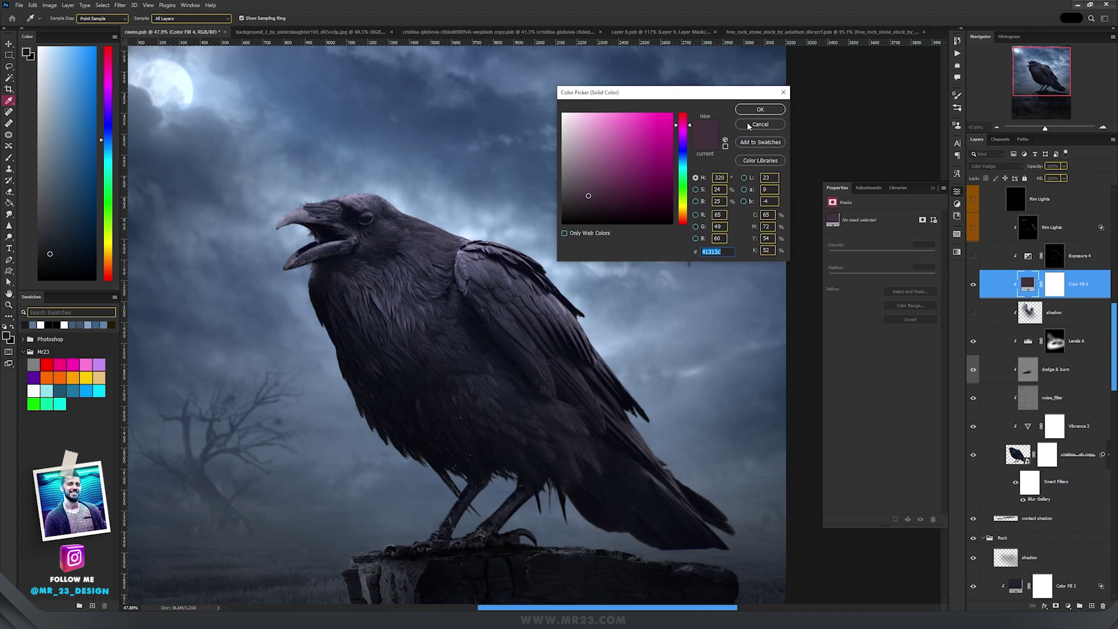
click(753, 125)
click(993, 166)
click(1006, 245)
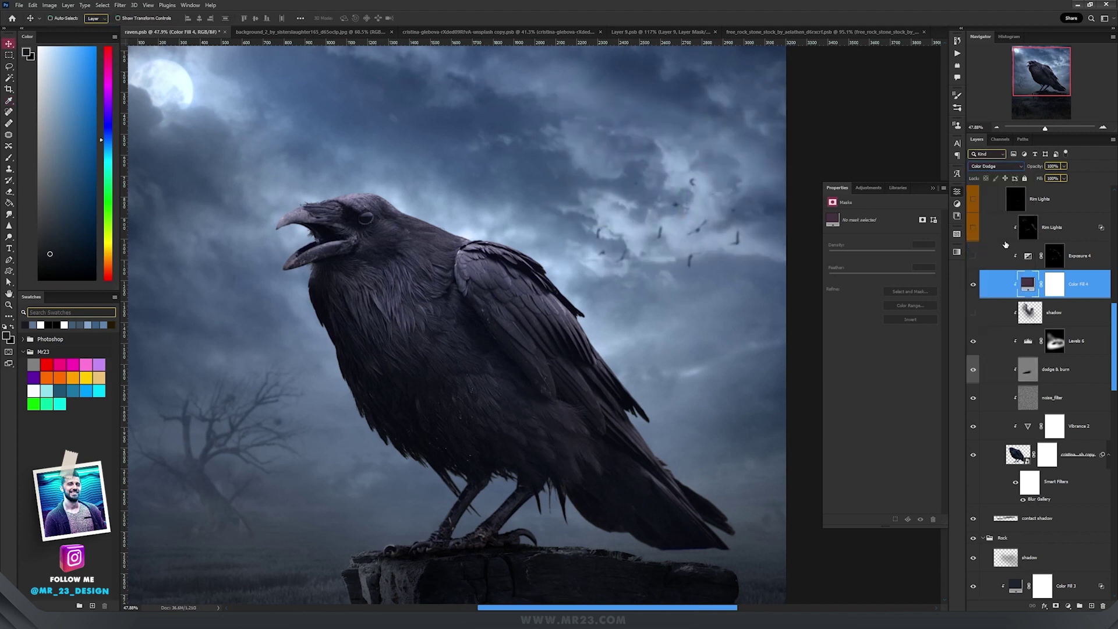
Turn on the Exposure 4 adjustment, toggle it to compare and inspect the highlights on the raven's head and wing.
click(973, 256)
click(1028, 258)
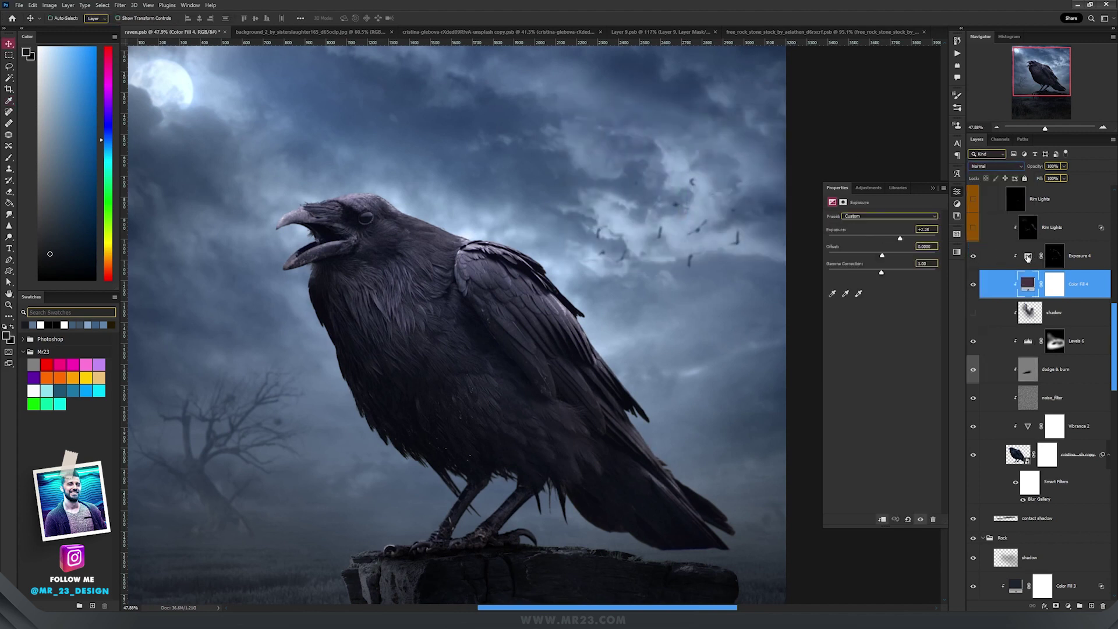
click(975, 257)
click(974, 257)
click(974, 256)
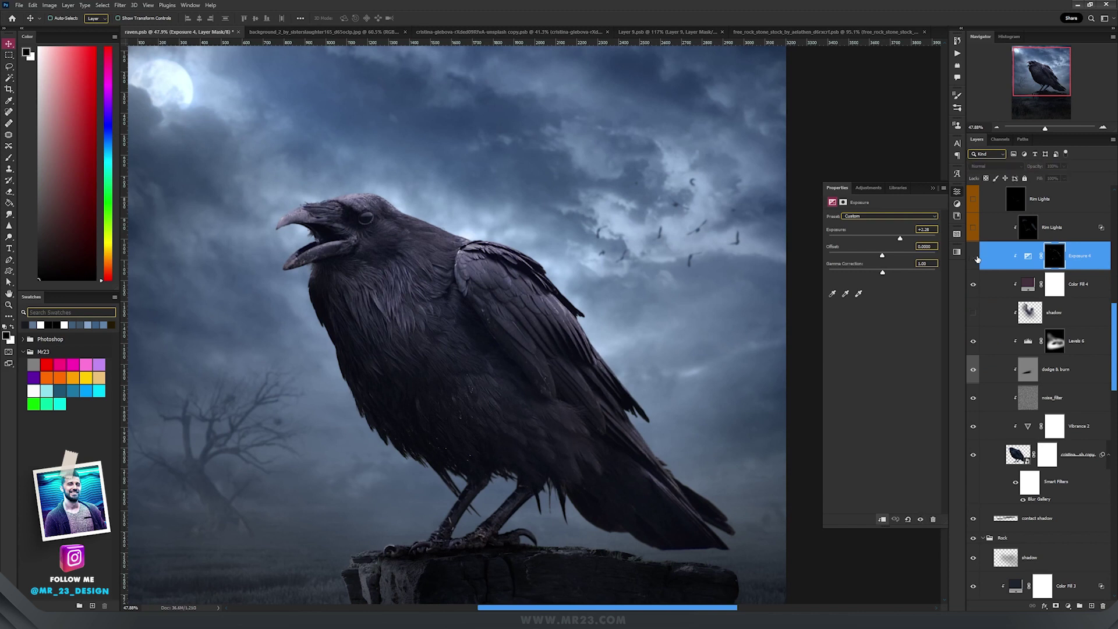
click(972, 258)
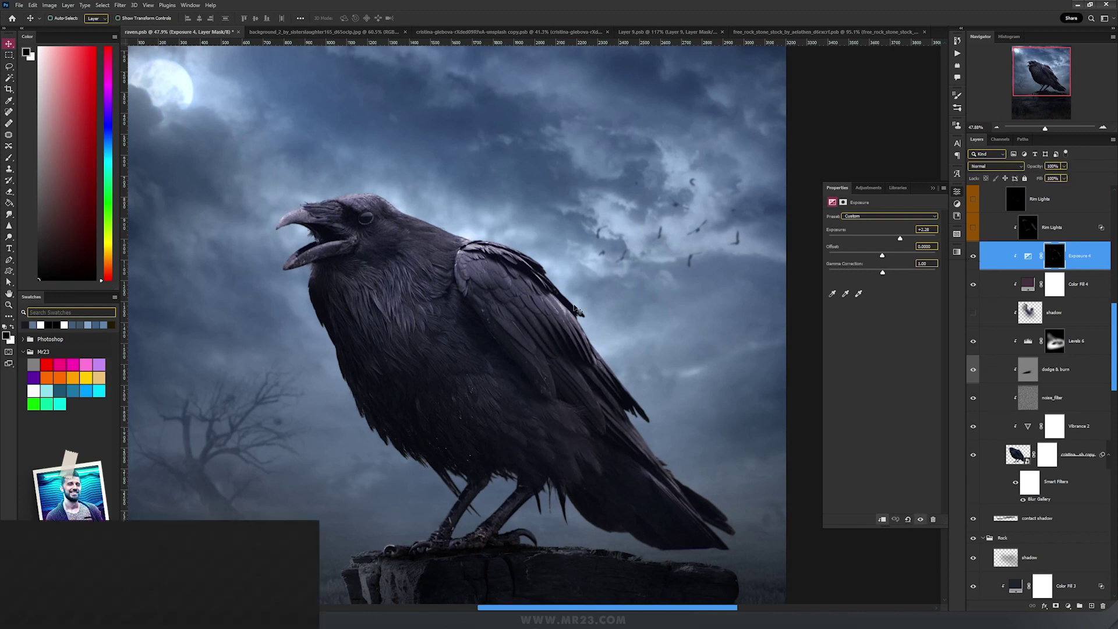
scroll(466, 291, up, 5)
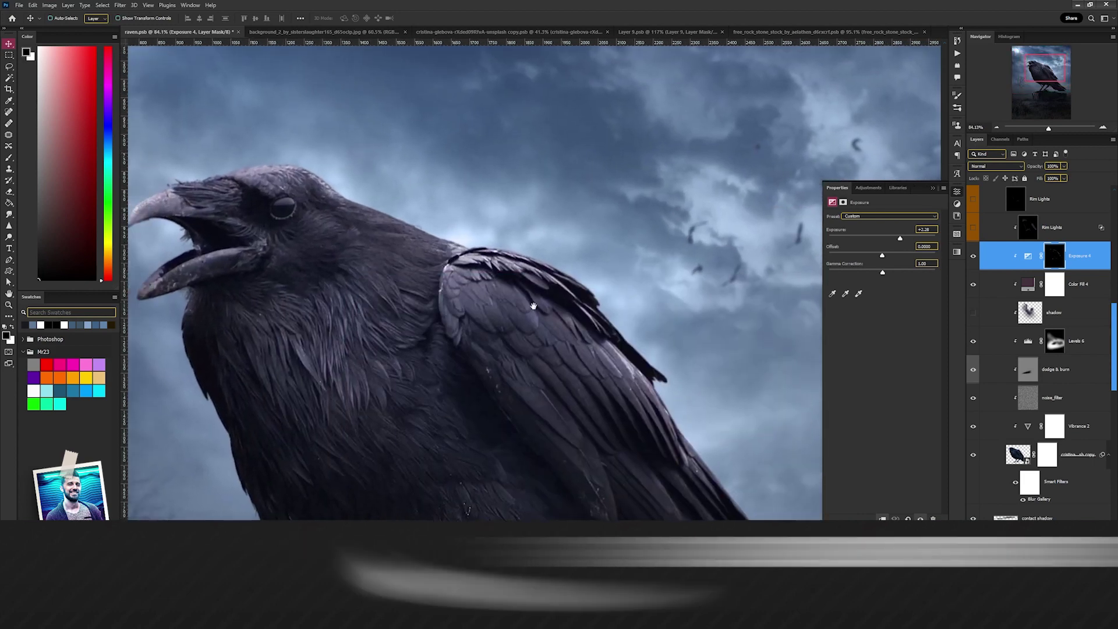
drag(470, 276, 501, 305)
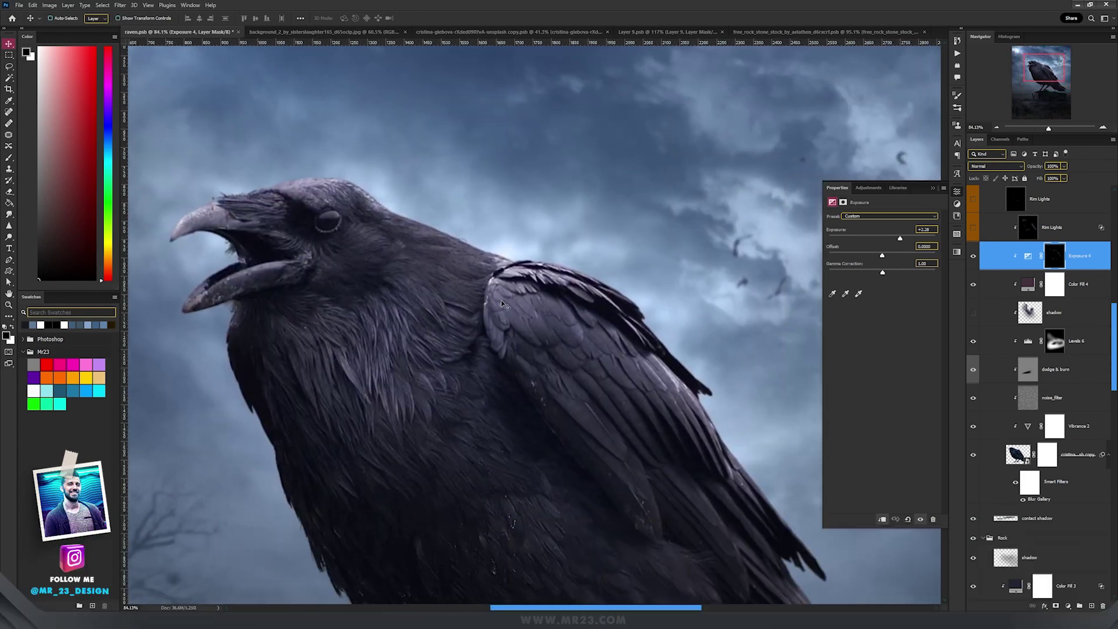
Toggle the clipped Rim Lights layer above Exposure 4 to compare the raven's edge lighting, and select that layer.
scroll(501, 304, down, 3)
click(971, 230)
click(971, 230)
click(971, 230)
click(971, 230)
click(971, 230)
click(971, 229)
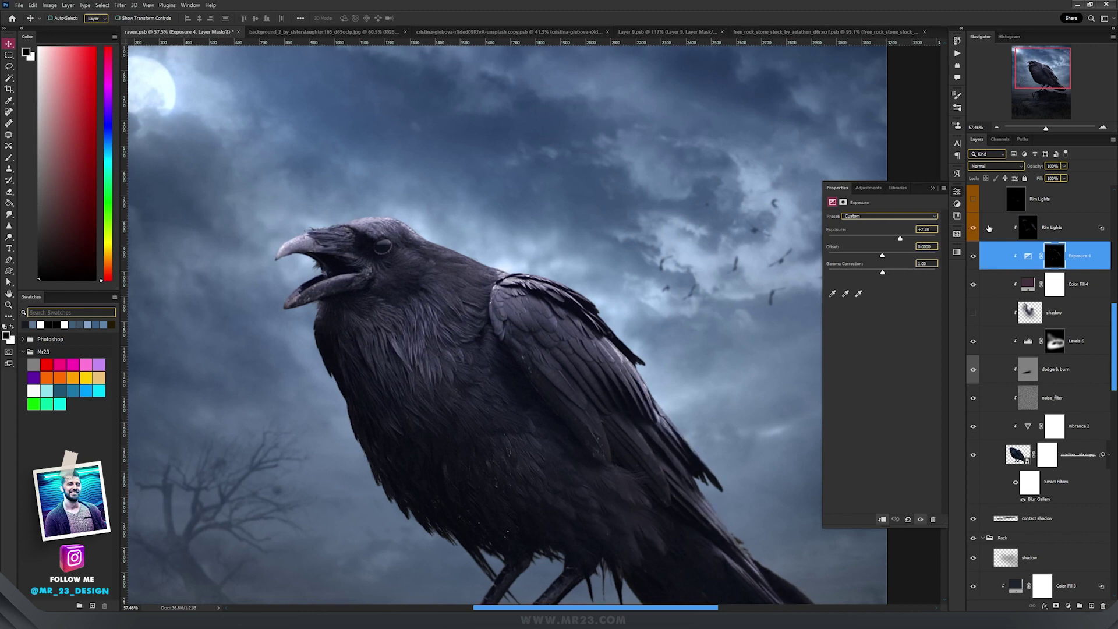
click(1079, 234)
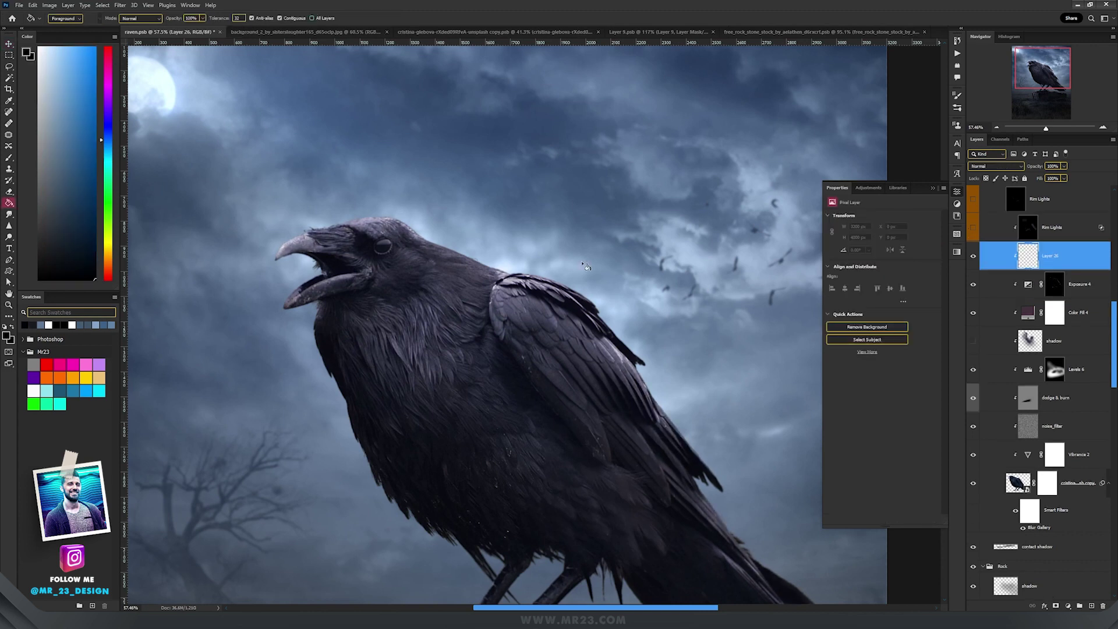
Fill the clipped Layer 26 above Exposure 4 with black and set its blend mode to Linear Dodge (Add).
click(563, 263)
click(1010, 166)
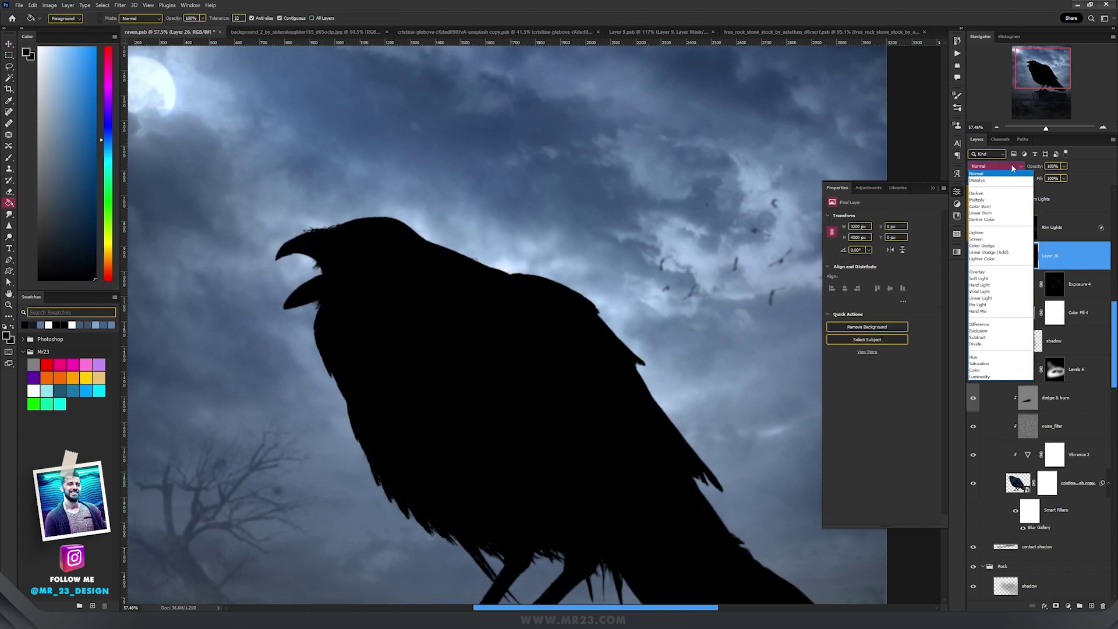
click(997, 243)
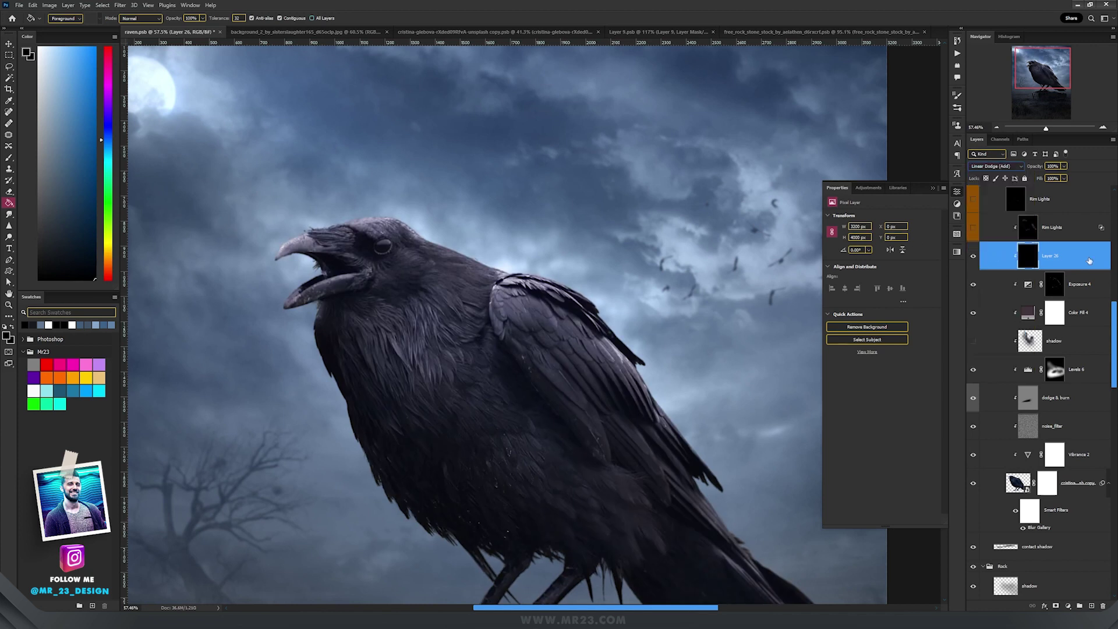
Split the black Blend If slider of Layer 26's underlying layer to 0 / 80 in the layer style.
double_click(1090, 260)
drag(663, 513, 693, 515)
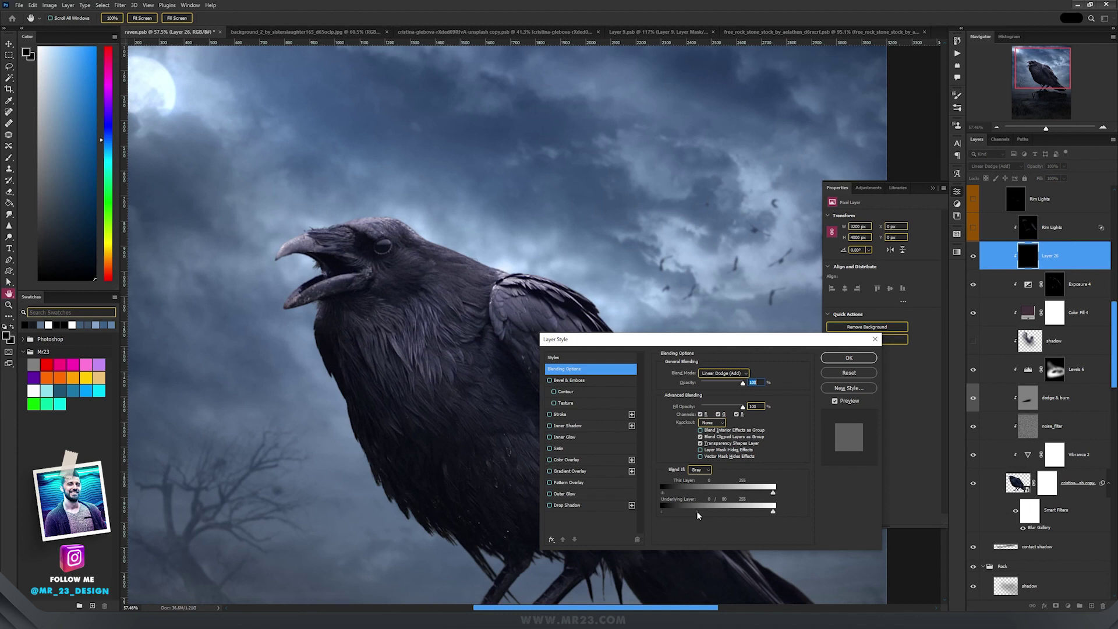
click(847, 358)
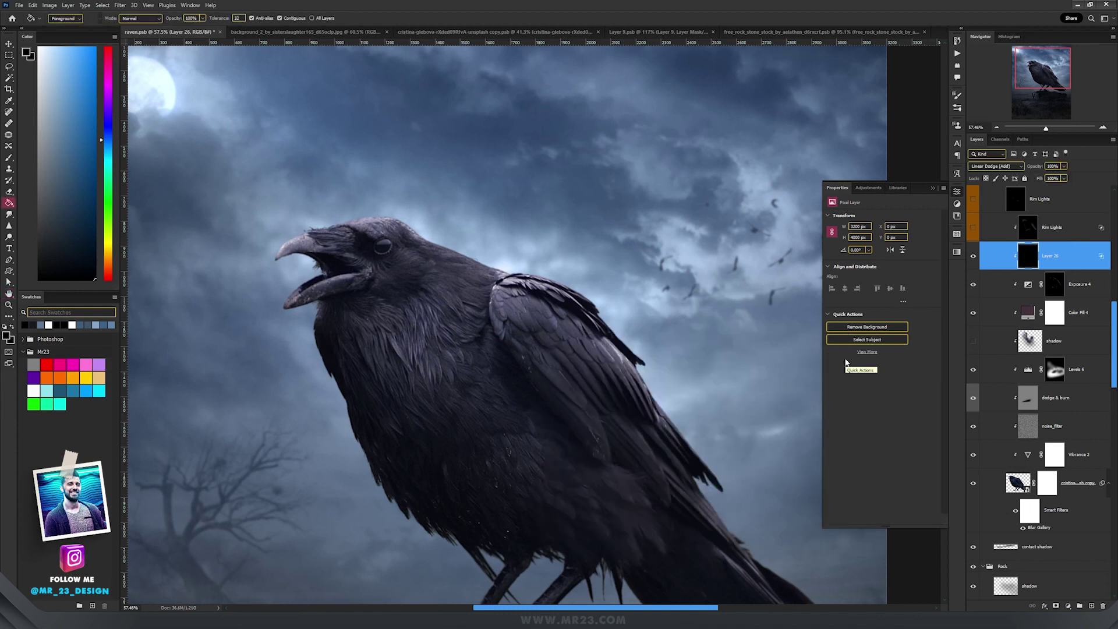
Brush pale blue rim light at low flow along the raven's head, back and wing edge on Layer 26.
key(v)
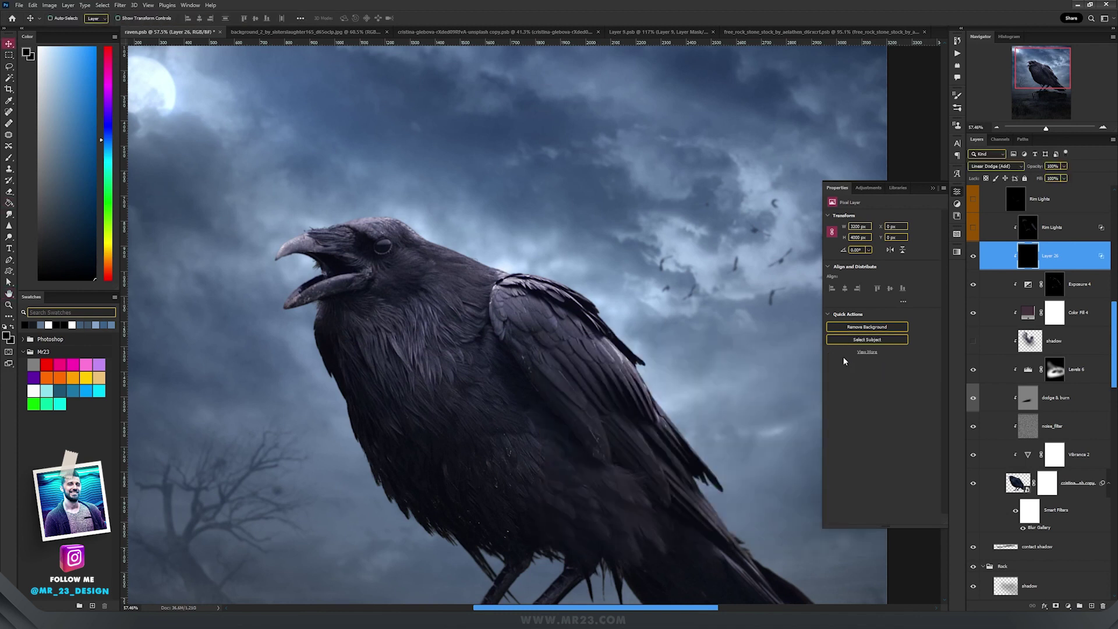
key(b)
key(x)
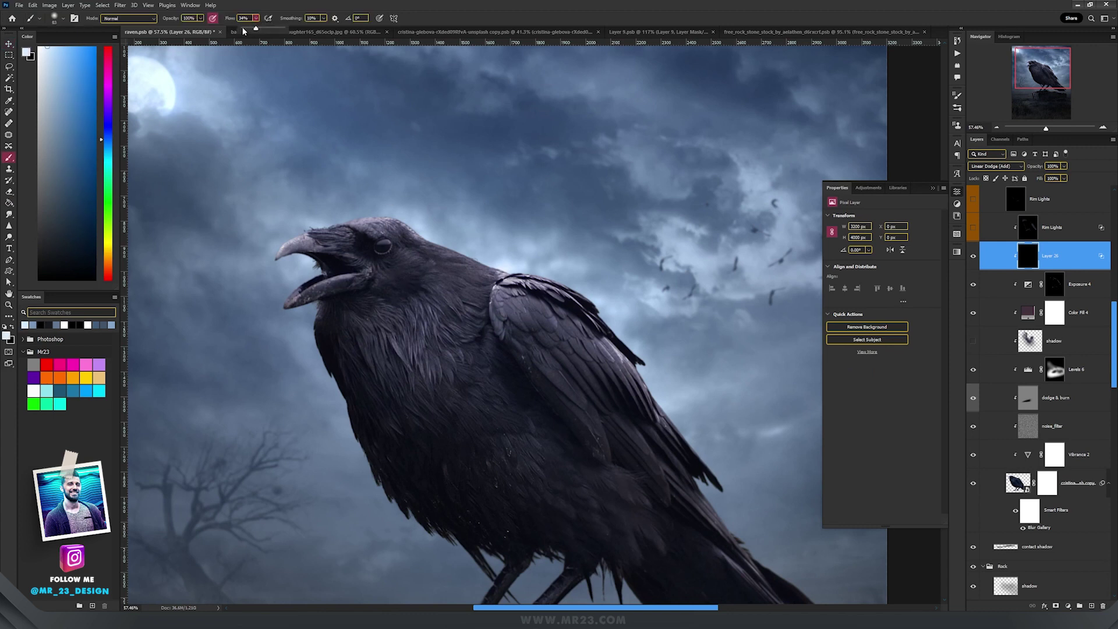
mouse_move(254, 259)
mouse_down()
mouse_move(306, 225)
mouse_move(399, 217)
mouse_up()
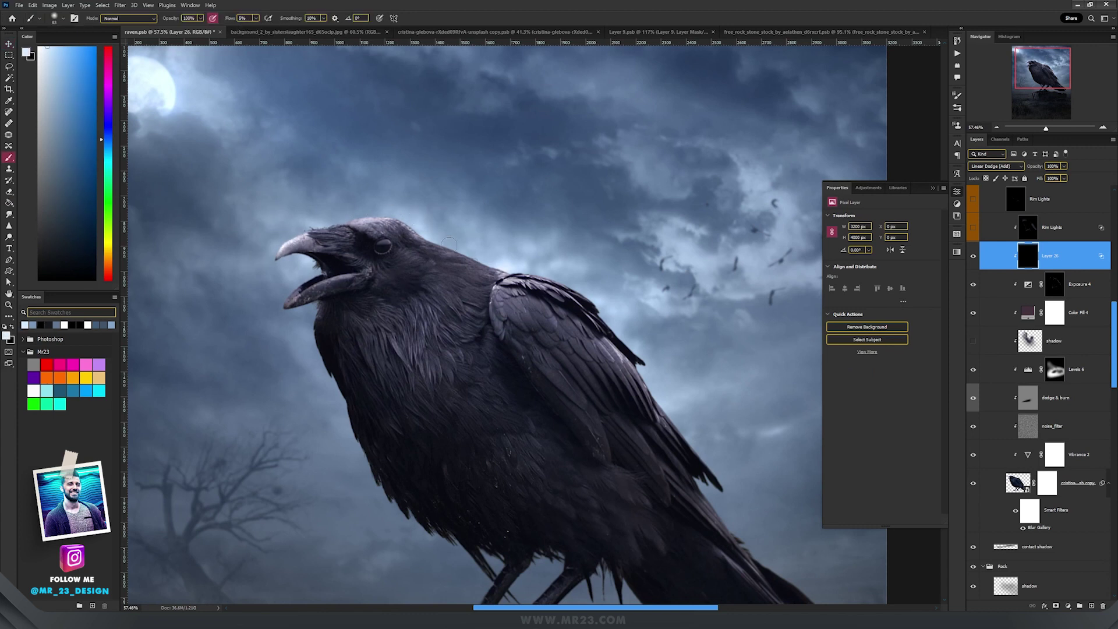
drag(513, 267, 587, 303)
drag(652, 380, 541, 291)
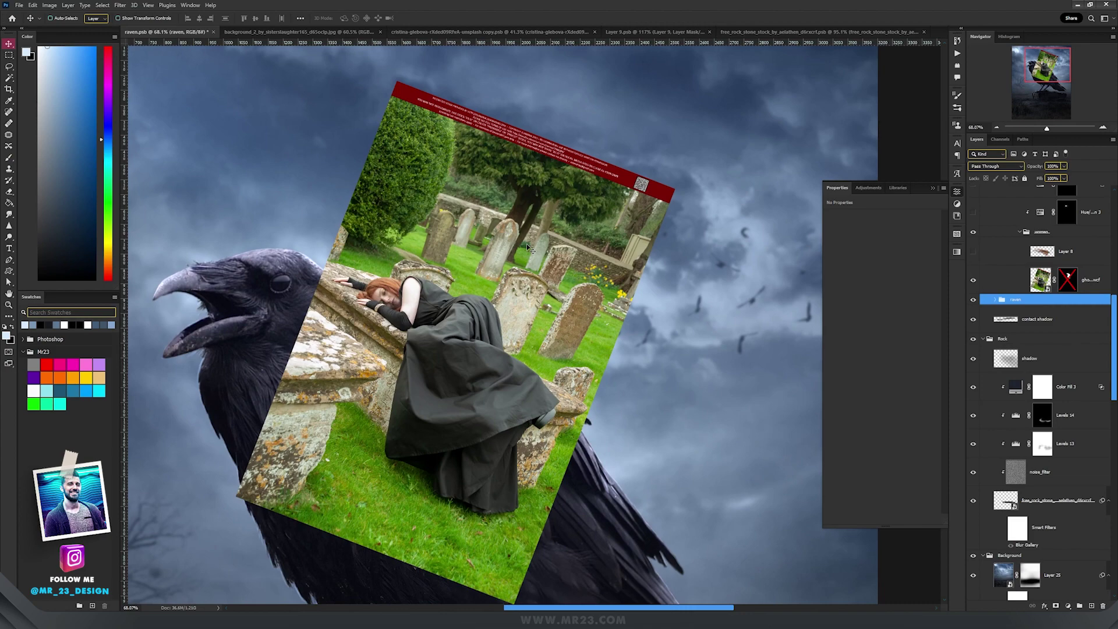
Inspect the graveyard stock photo and enable its layer mask to isolate the reclining woman.
scroll(527, 218, up, 6)
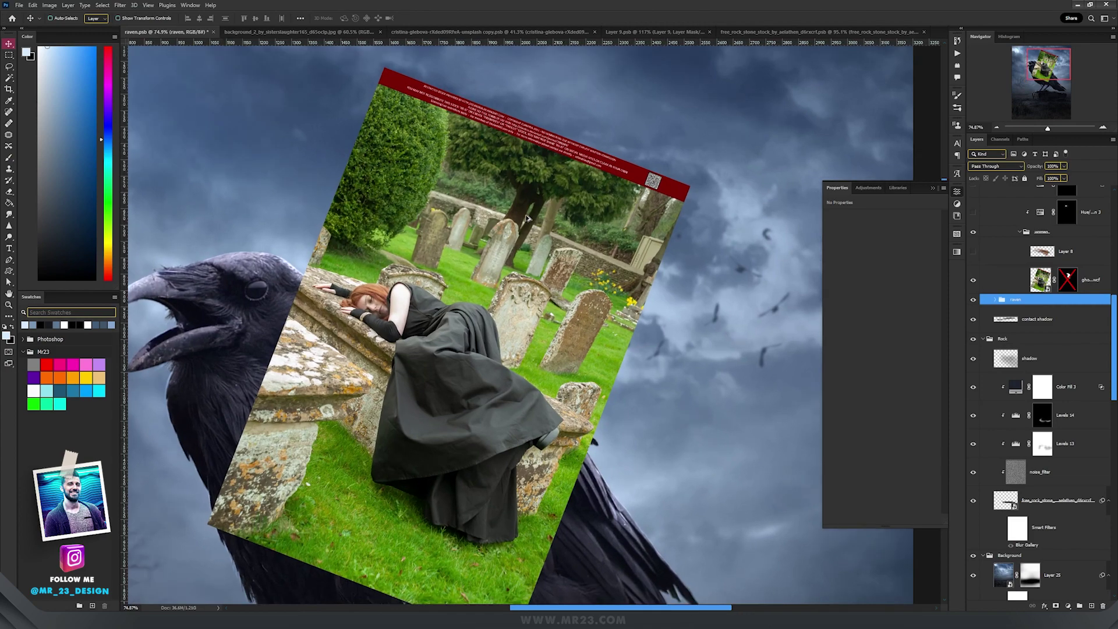
scroll(508, 197, down, 5)
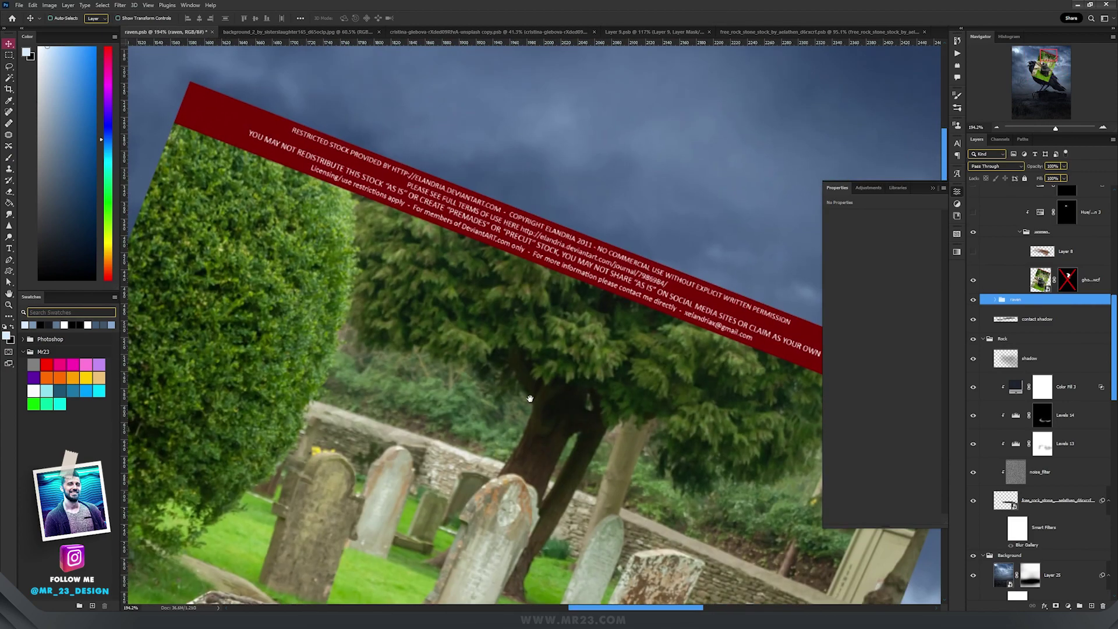
scroll(460, 283, up, 4)
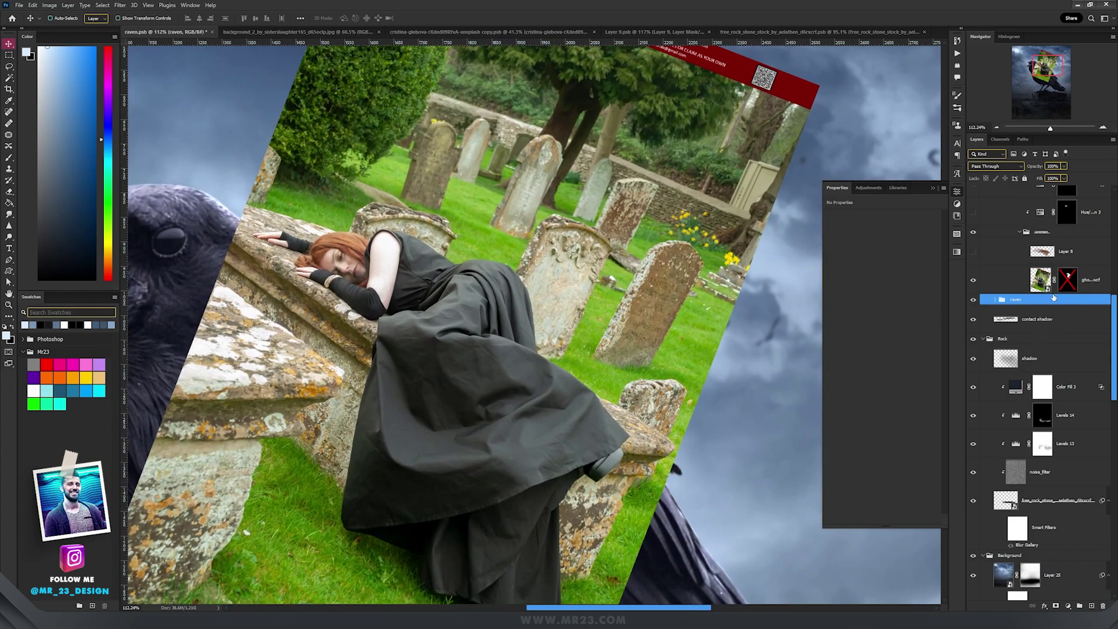
shift+click(1061, 283)
scroll(688, 276, up, 6)
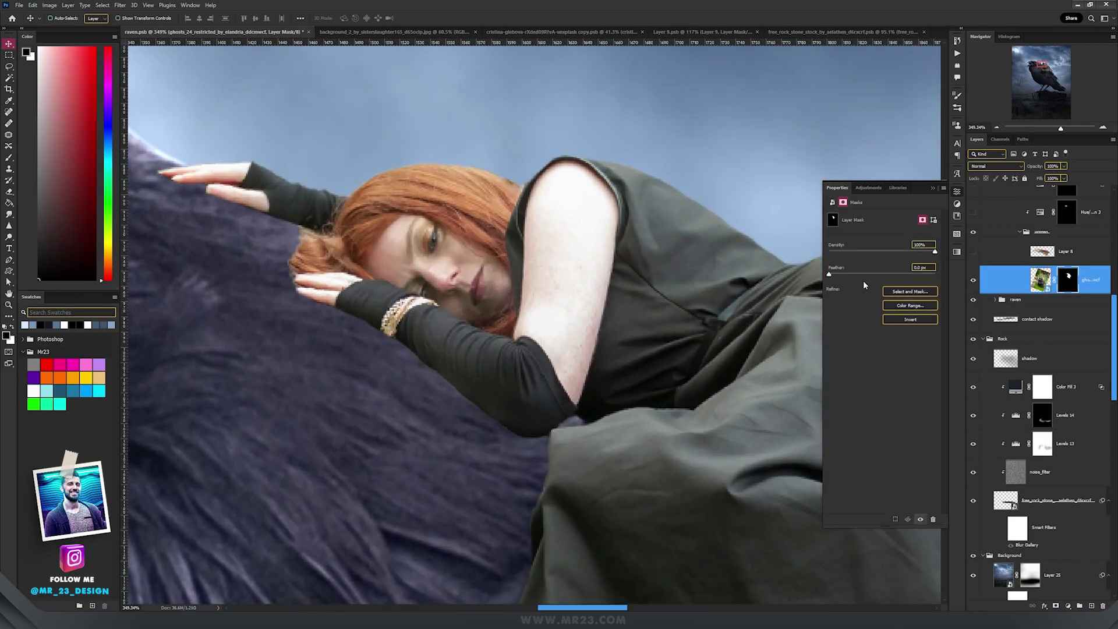
Disable and re-enable the stock photo's layer mask to compare the woman's cut-out with the original background.
shift+click(1061, 279)
scroll(308, 241, up, 2)
scroll(369, 244, down, 3)
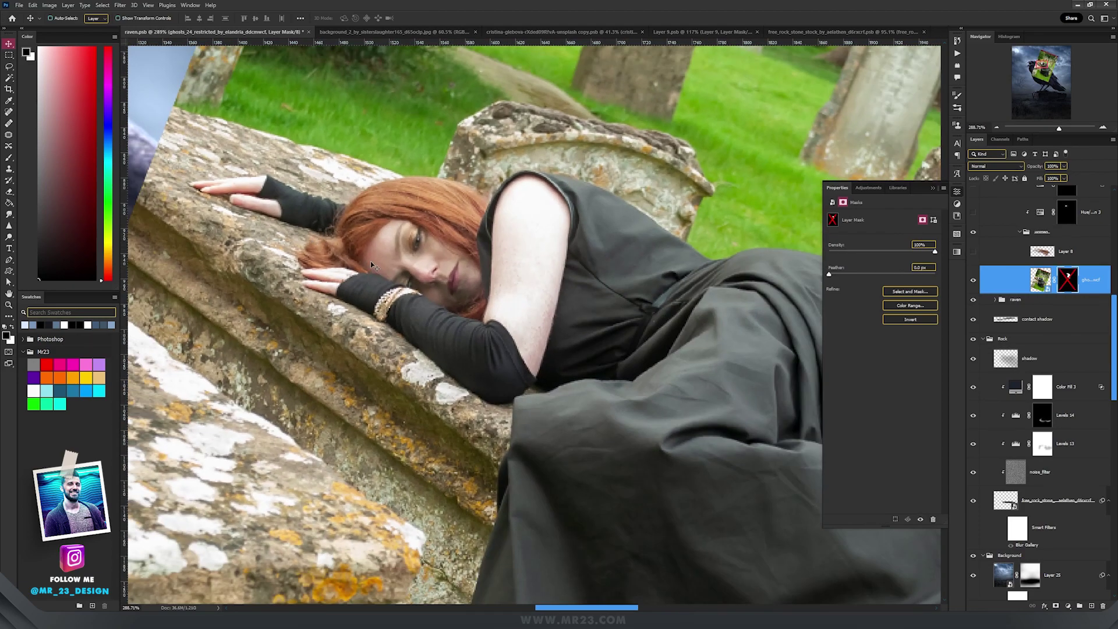
shift+click(1069, 280)
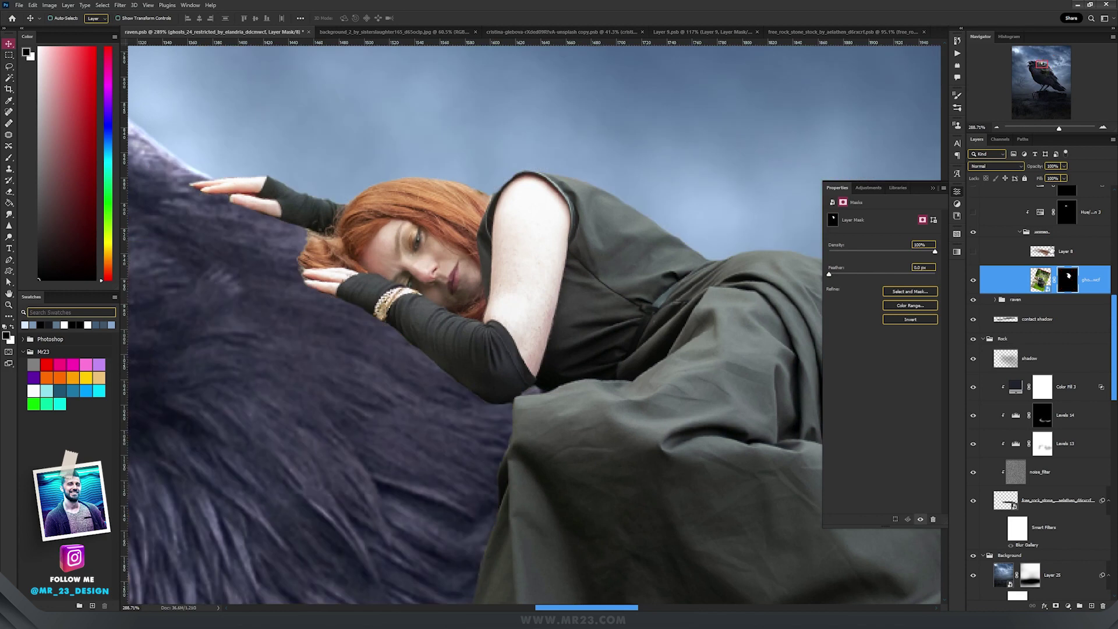
Turn on Layer 8 and the Hue/Saturation 3 and 2 adjustments for the woman's hair and dress, and inspect their settings.
click(370, 229)
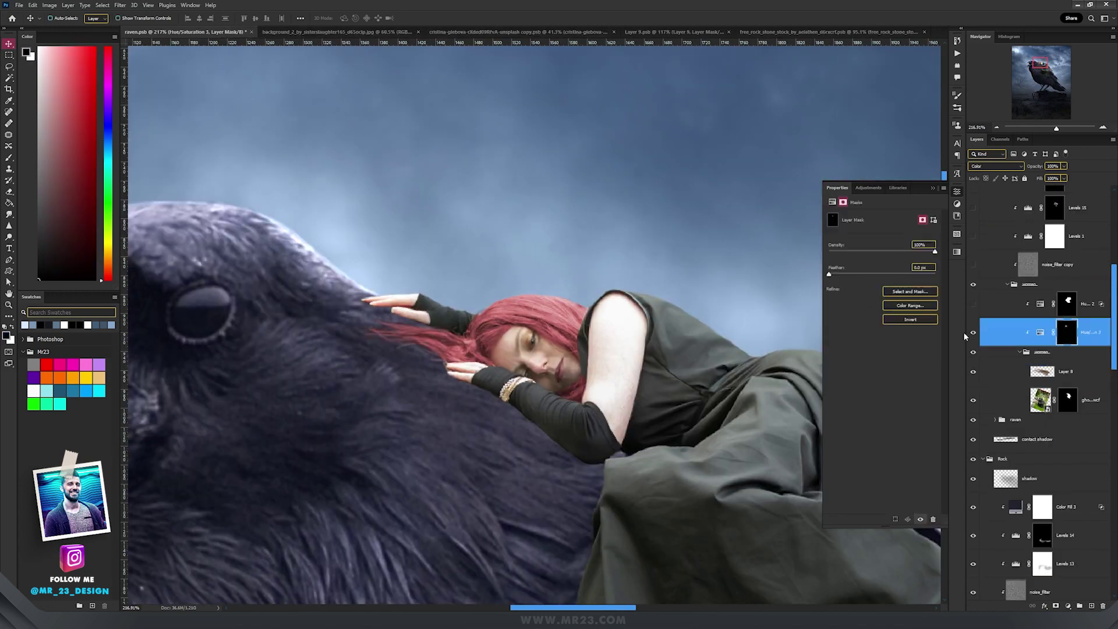
scroll(646, 336, up, 3)
click(1040, 332)
drag(686, 425, 458, 253)
scroll(457, 254, down, 6)
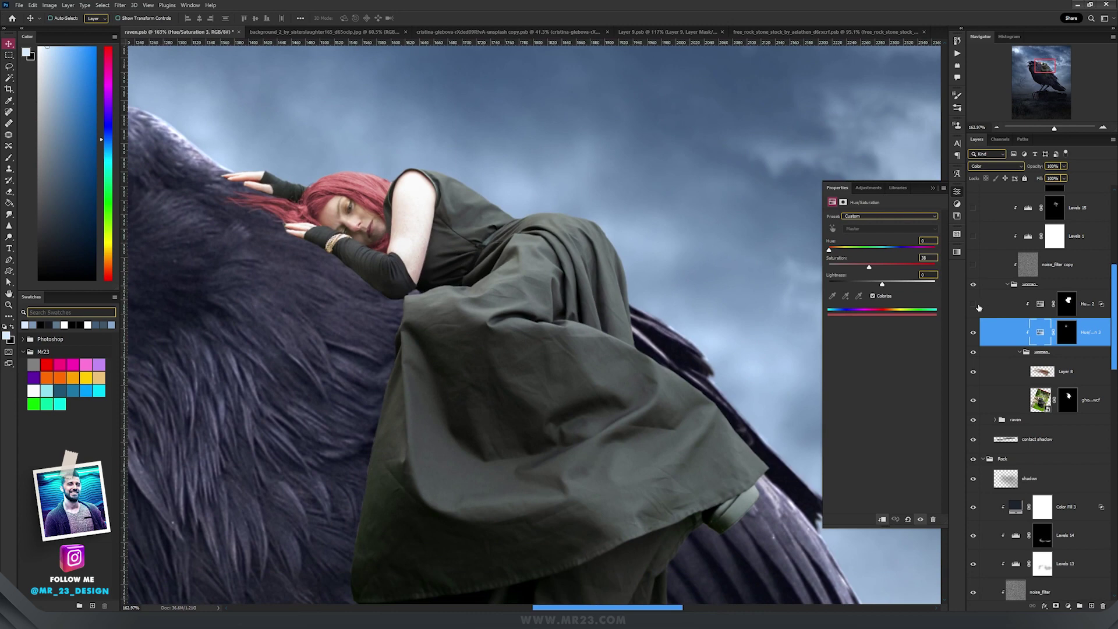
click(1038, 306)
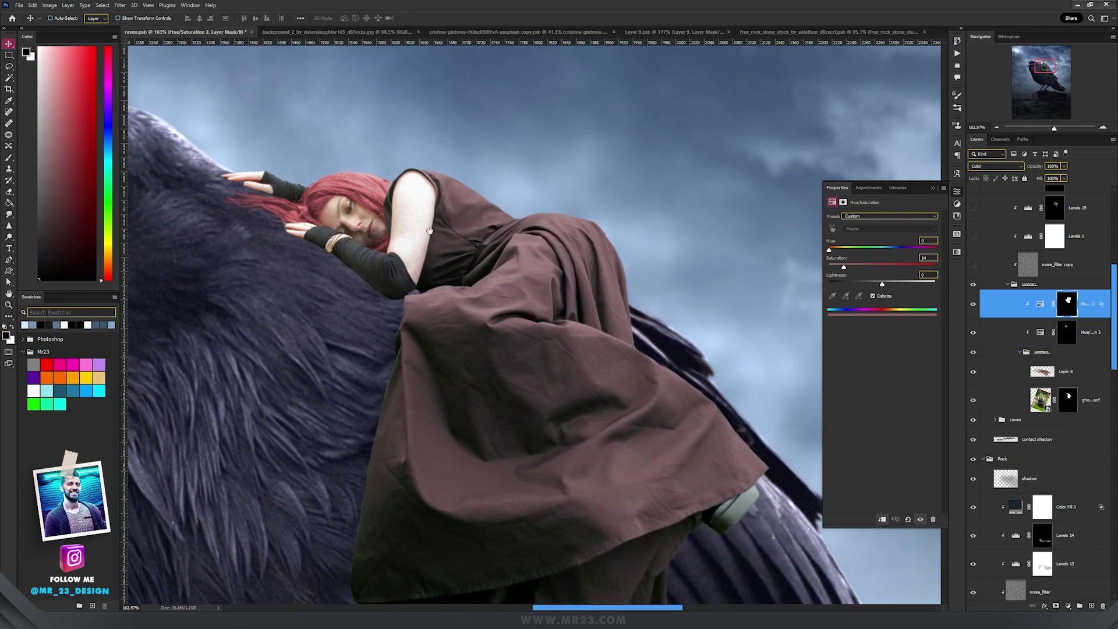
drag(430, 232, 484, 348)
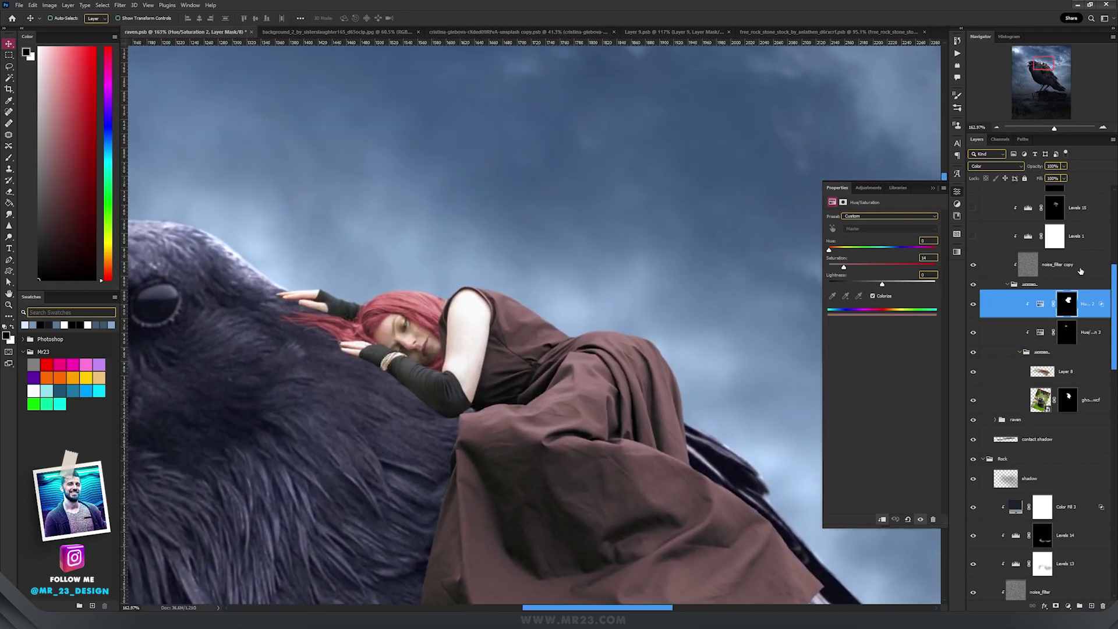
Turn on the noise_filter copy and Levels 1 layers for the woman and review the Levels settings.
click(1005, 239)
scroll(631, 312, down, 4)
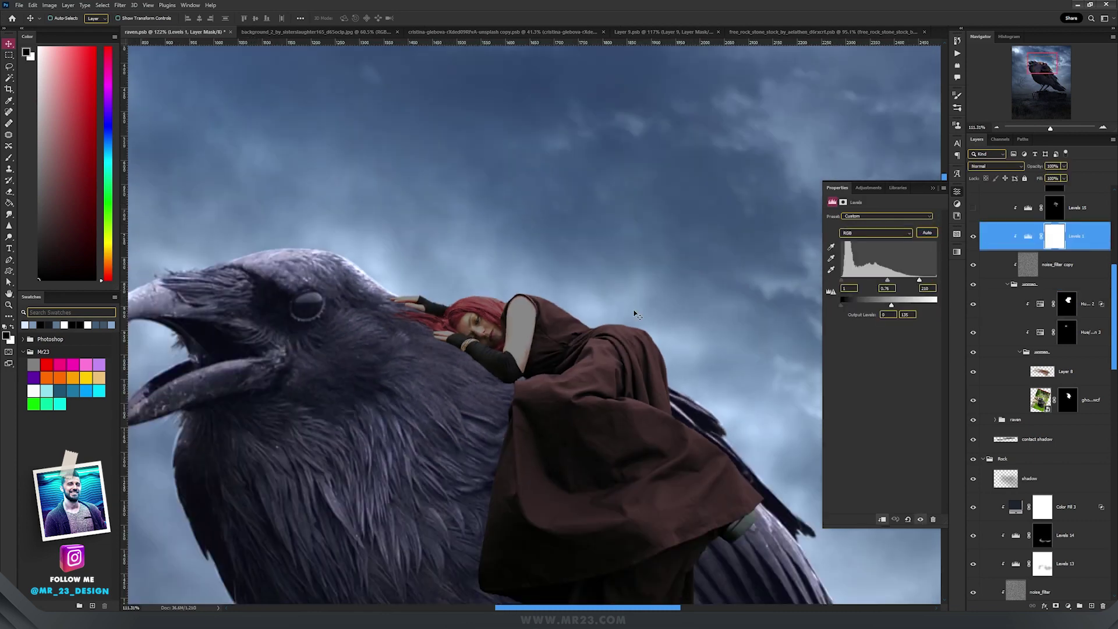
drag(694, 269, 674, 324)
Turn on the Levels 10 and Exposure 1 adjustments for the woman, toggling Exposure 1 to compare the highlights.
scroll(1024, 234, up, 2)
click(1022, 235)
click(973, 262)
click(973, 234)
click(973, 234)
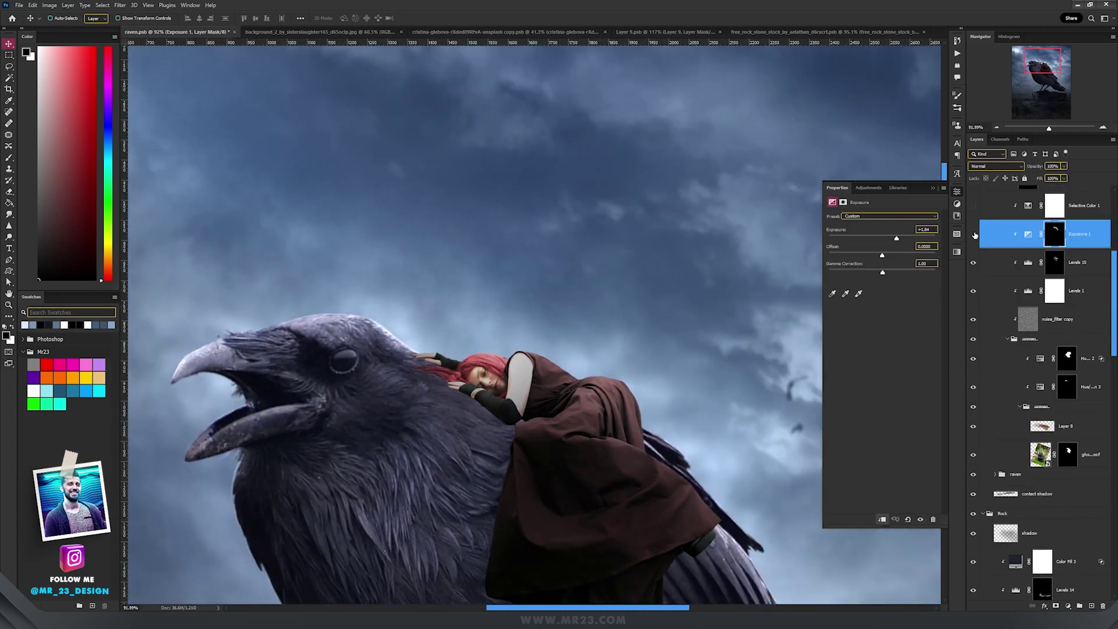
click(974, 234)
Turn on the Selective Color 1 adjustment and check its Reds and Neutrals values and its blend mode.
scroll(990, 256, up, 3)
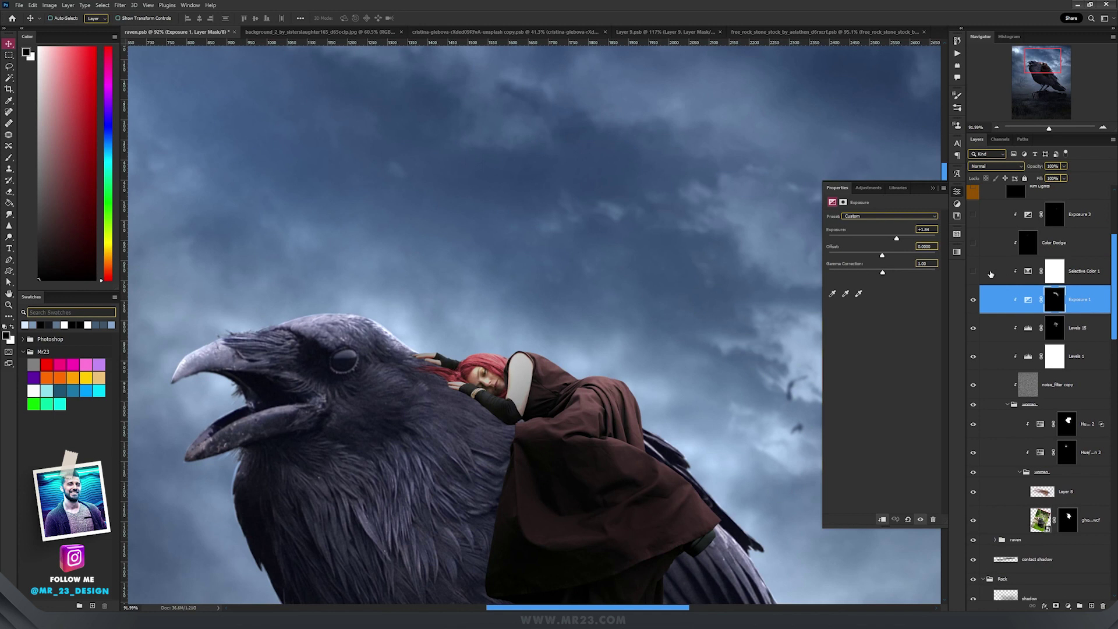
click(1029, 274)
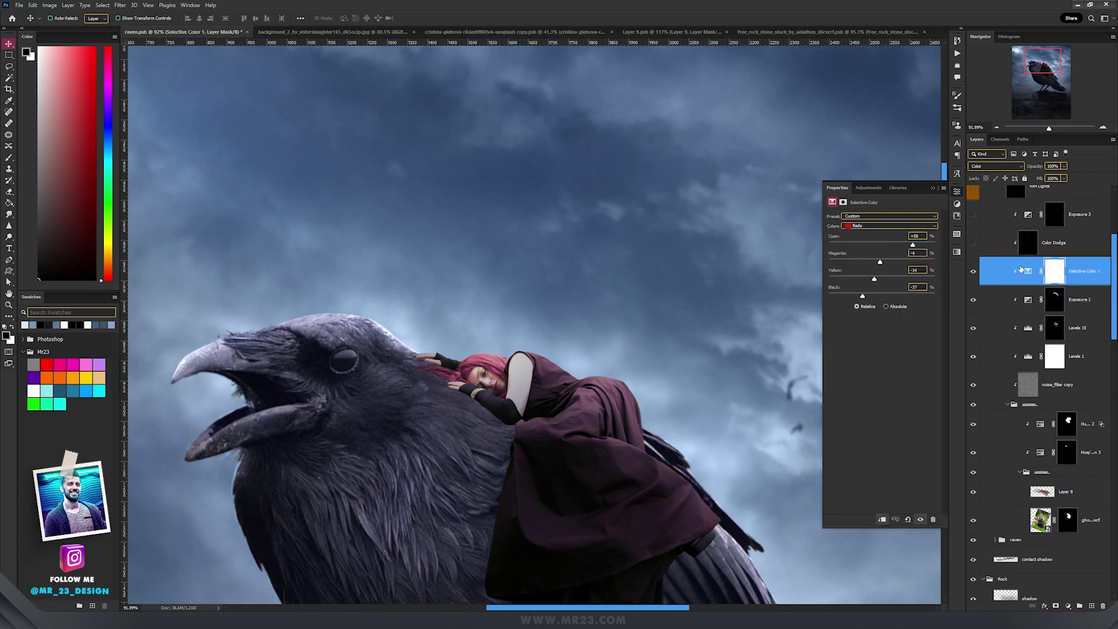
click(883, 226)
click(883, 287)
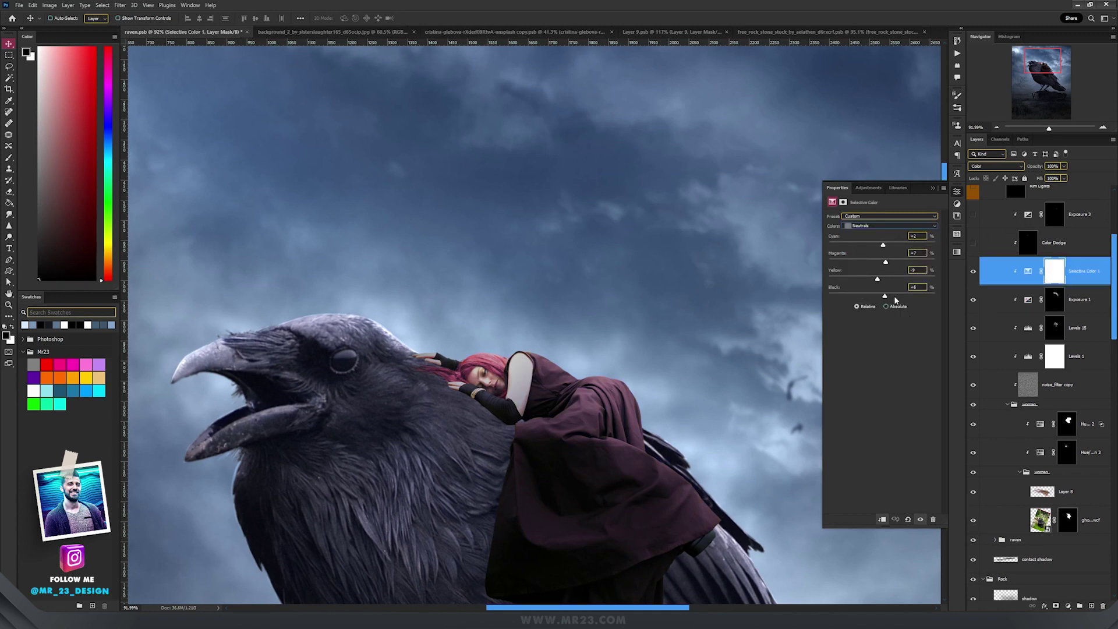
click(993, 168)
key(Escape)
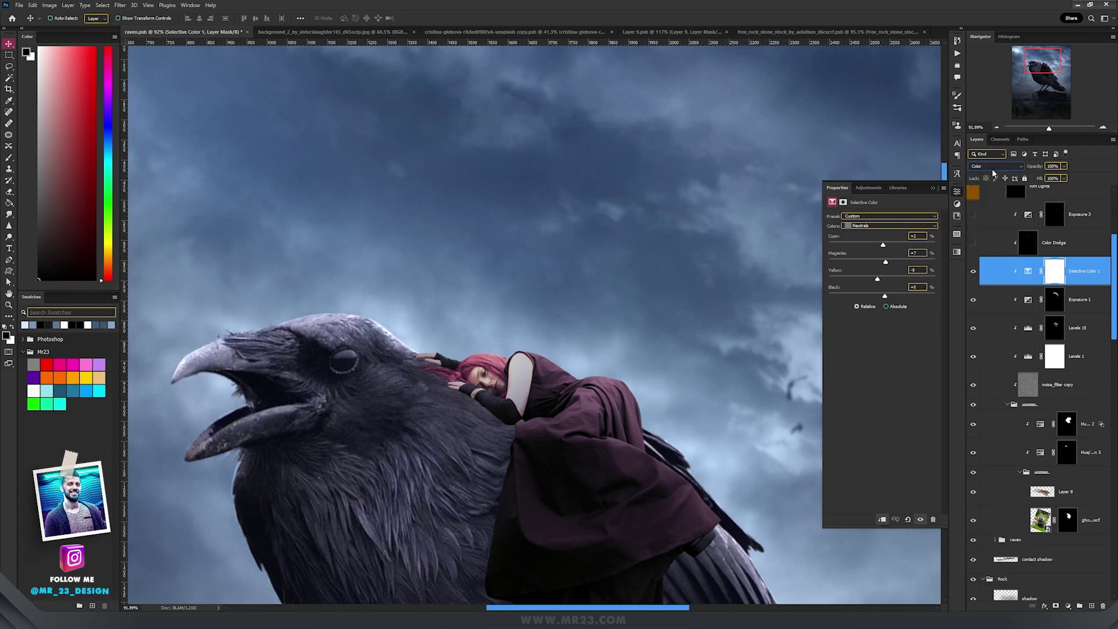
Turn on the clipped Color Dodge and Exposure 3 layers for the woman, toggle Exposure 3 and review its settings.
drag(973, 243, 972, 216)
click(972, 216)
click(972, 216)
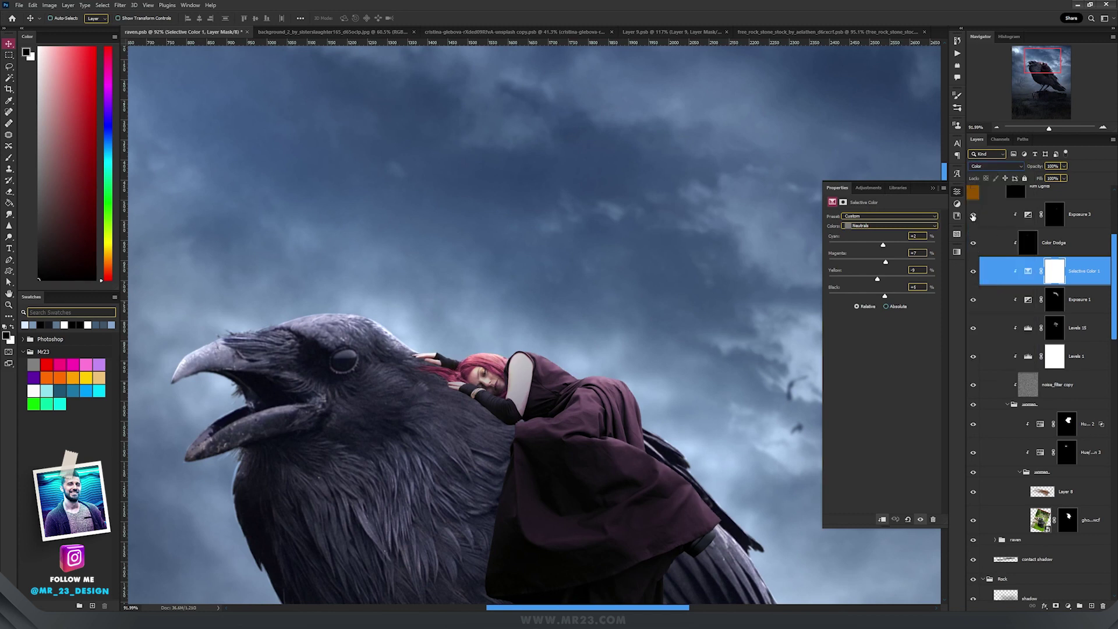
click(1084, 216)
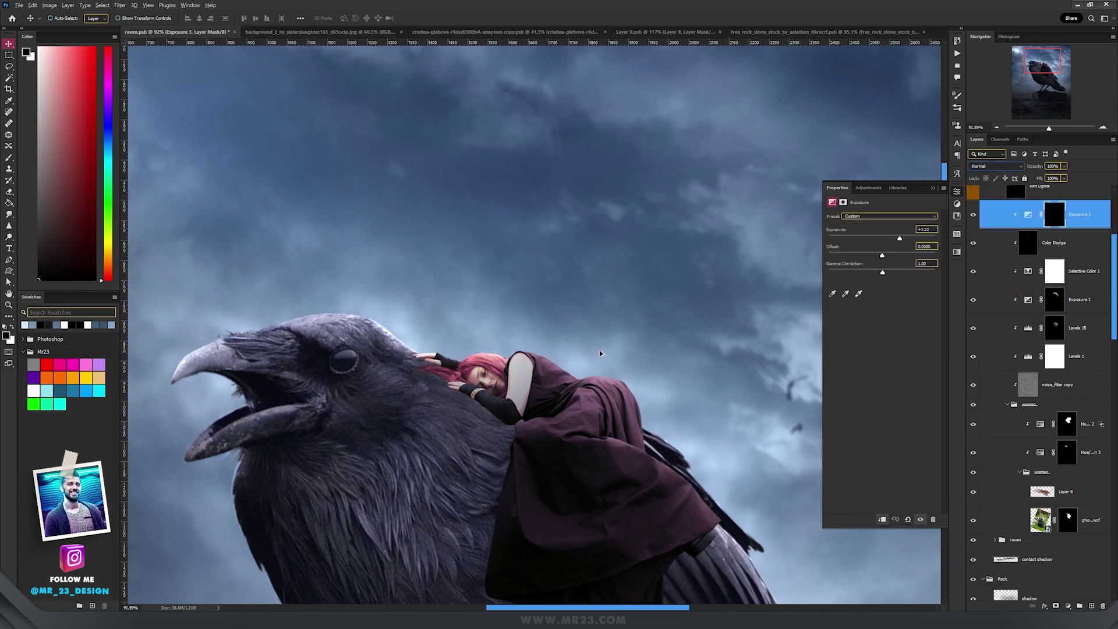
Turn on the Rim Lights and upper Color Dodge layers for the woman, and toggle Rim Lights to compare her edges.
scroll(1016, 276, up, 3)
click(1015, 280)
click(972, 284)
scroll(626, 379, up, 4)
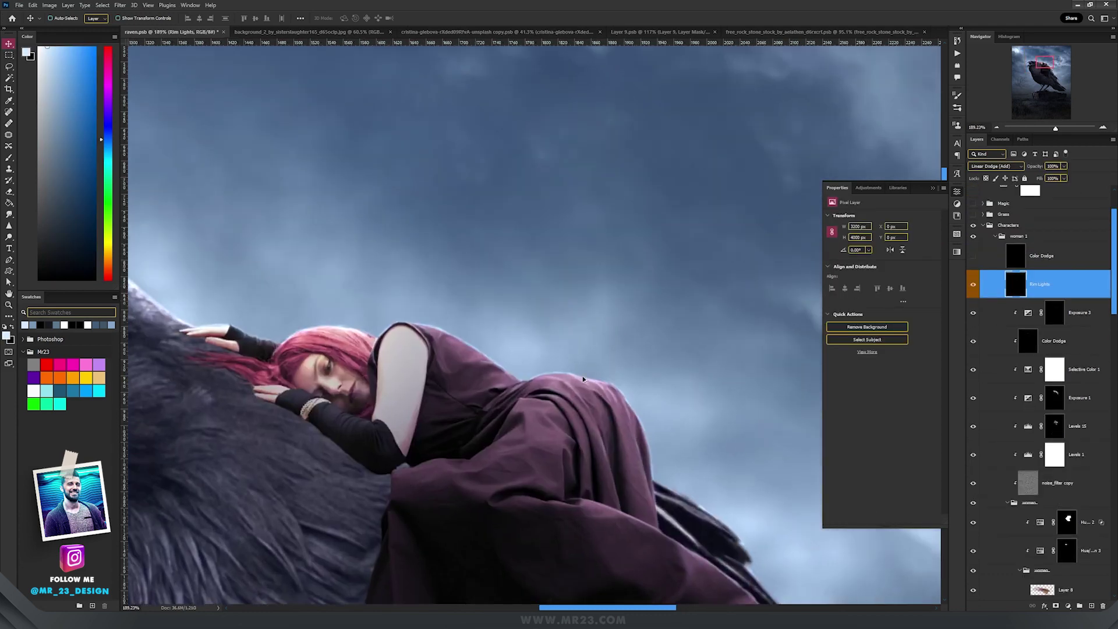
scroll(635, 373, down, 2)
scroll(611, 371, up, 2)
drag(557, 370, 572, 338)
click(973, 285)
click(973, 284)
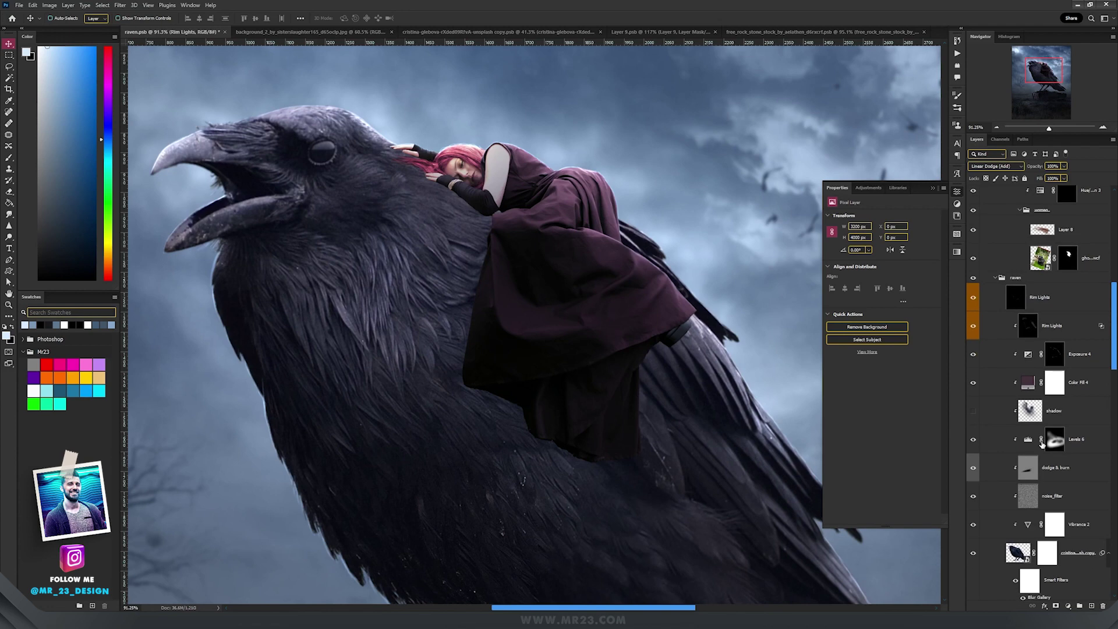
Turn on the raven's clipped shadow layer beneath the woman, select it and inspect the shading around her body.
scroll(581, 379, up, 5)
scroll(562, 362, down, 3)
click(973, 410)
click(1045, 411)
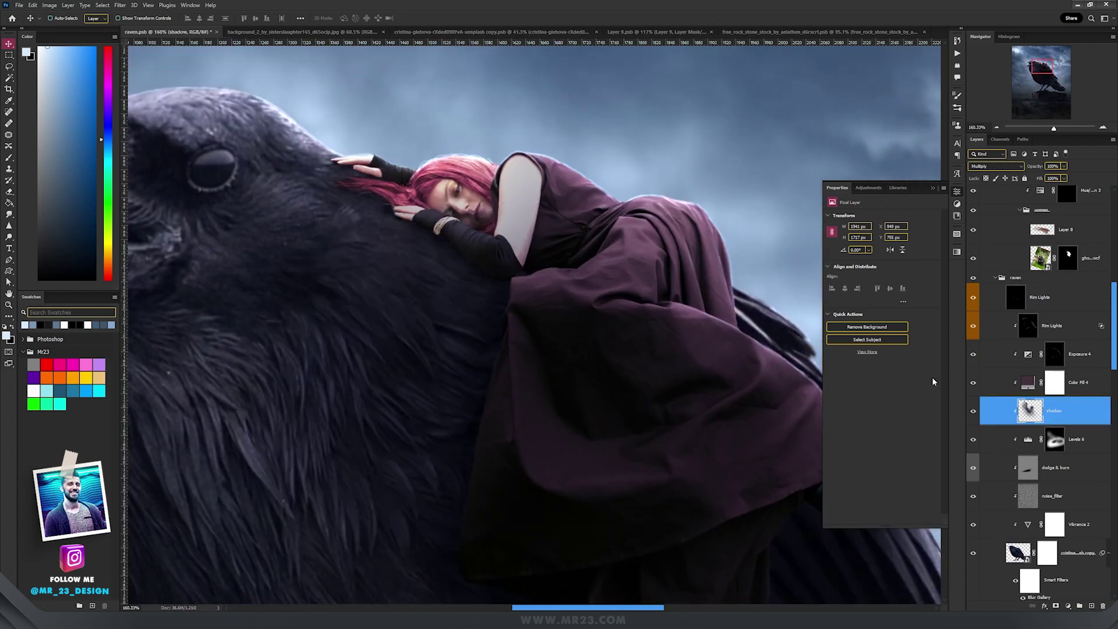
scroll(537, 358, down, 5)
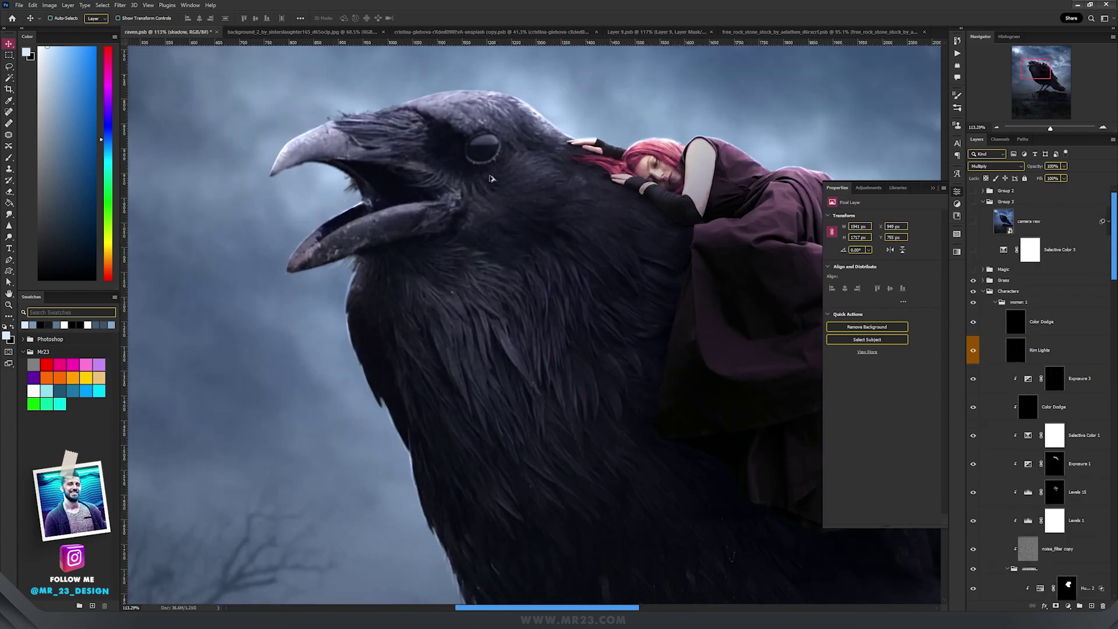
Turn on the Magic group and inspect the glowing eye and smoke effect on the raven's head.
drag(527, 150, 516, 343)
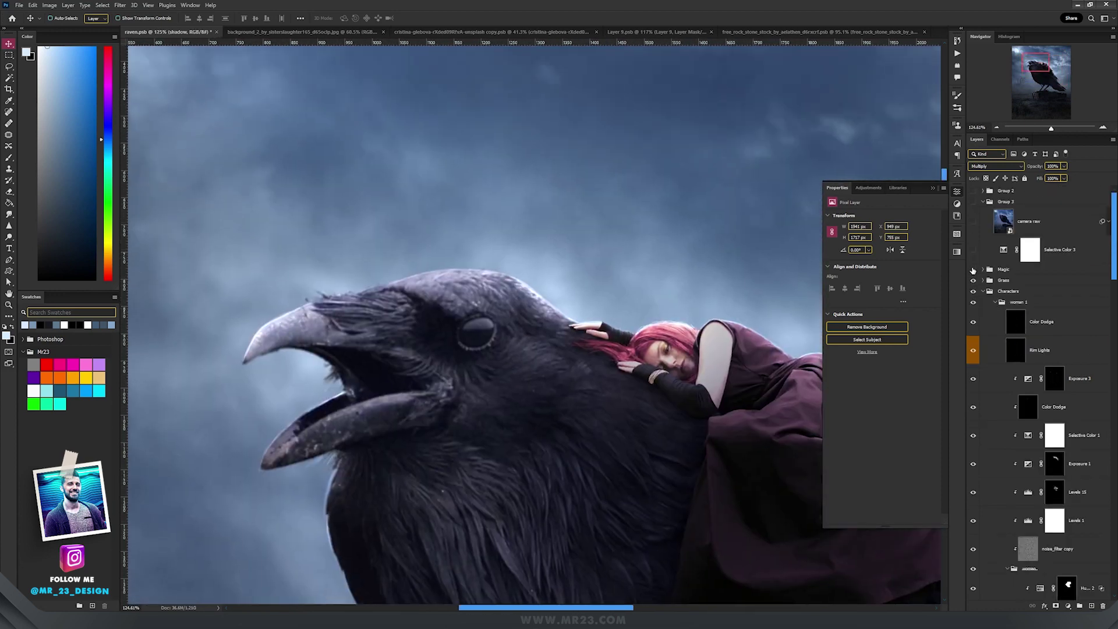
click(973, 270)
drag(631, 287, 596, 333)
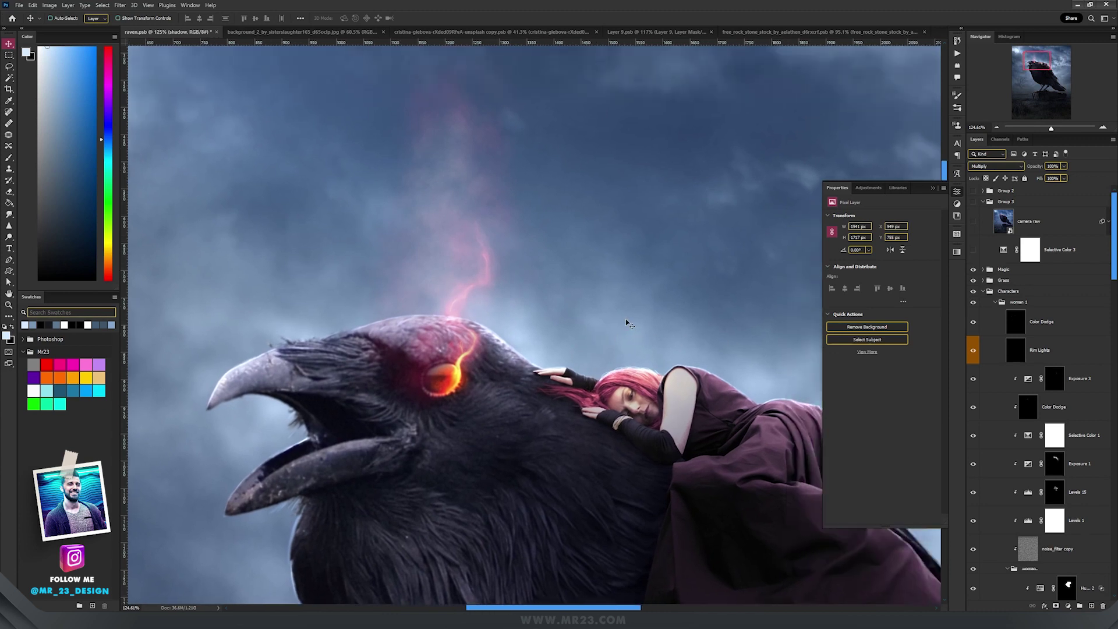
drag(597, 215, 596, 267)
scroll(595, 273, down, 2)
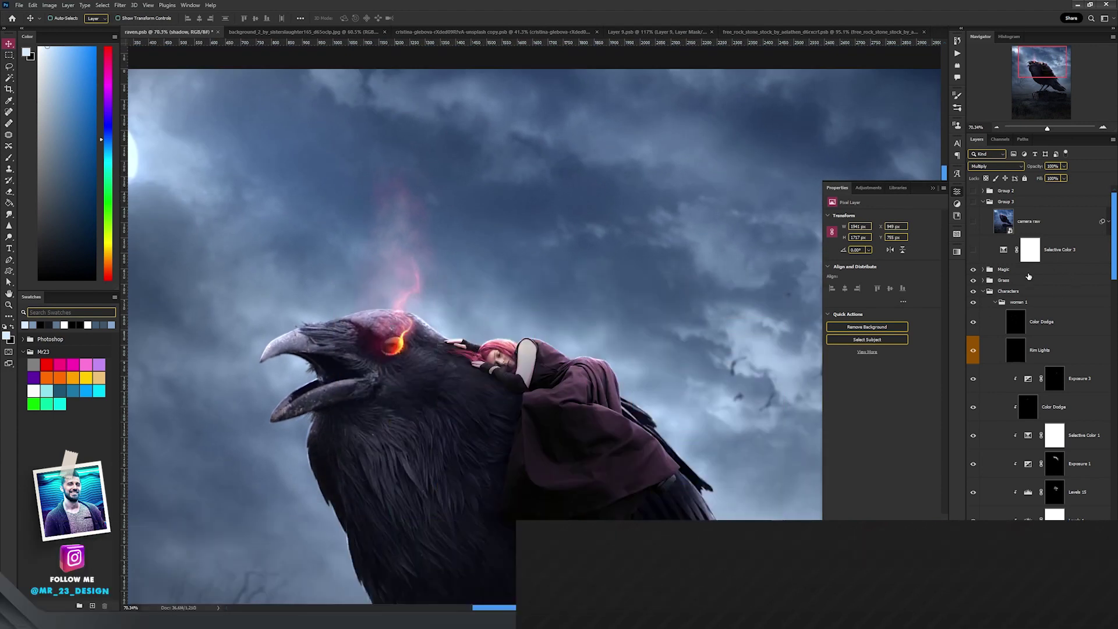
click(623, 236)
drag(623, 235, 651, 216)
key(ctrl+z)
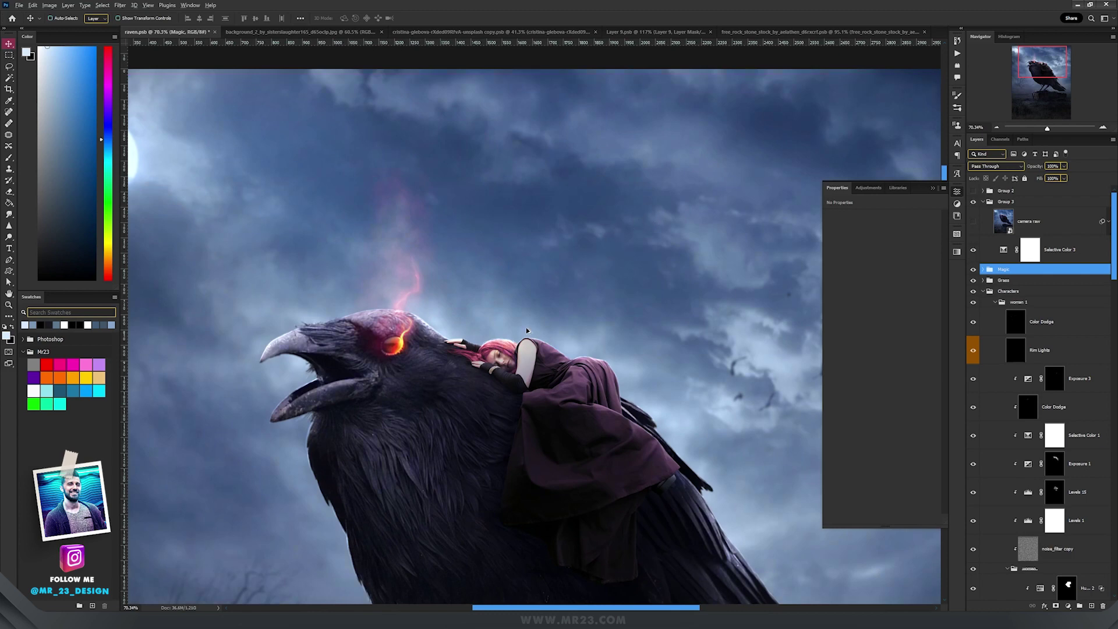
Turn on Group 3 with the Selective Color 3 adjustment and check its Neutrals values and blend mode.
scroll(526, 327, down, 3)
click(1001, 250)
drag(606, 326, 533, 285)
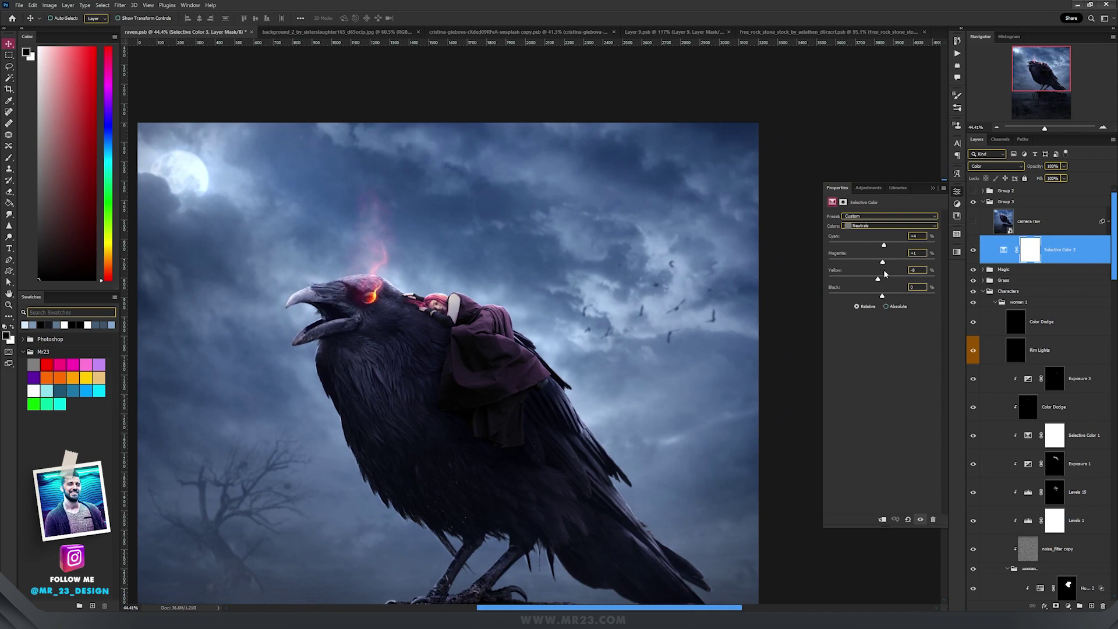
click(988, 166)
click(988, 167)
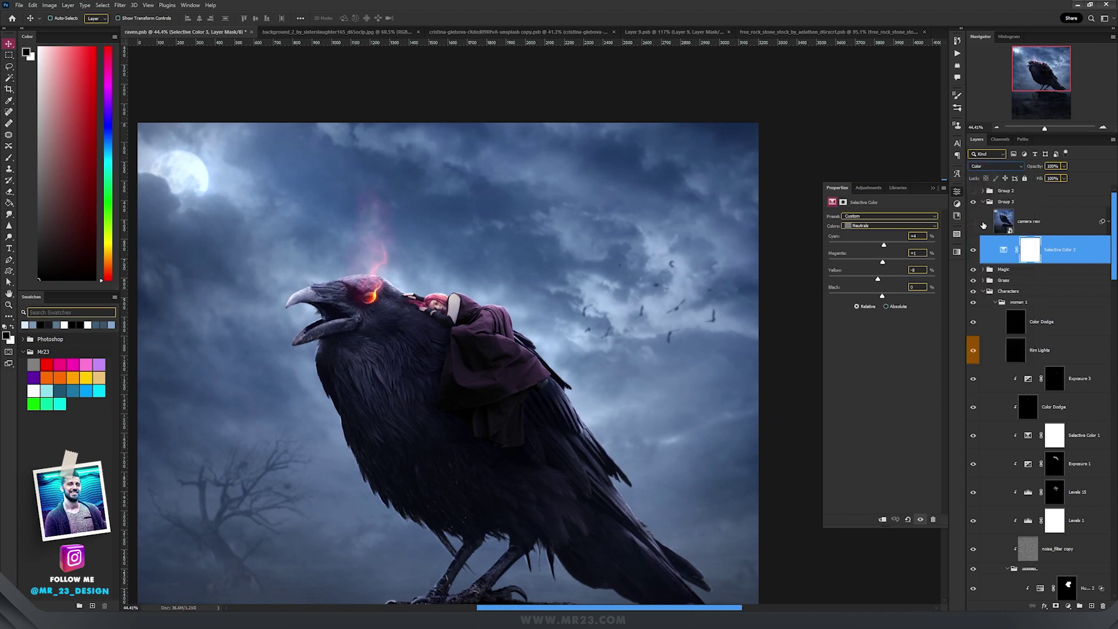